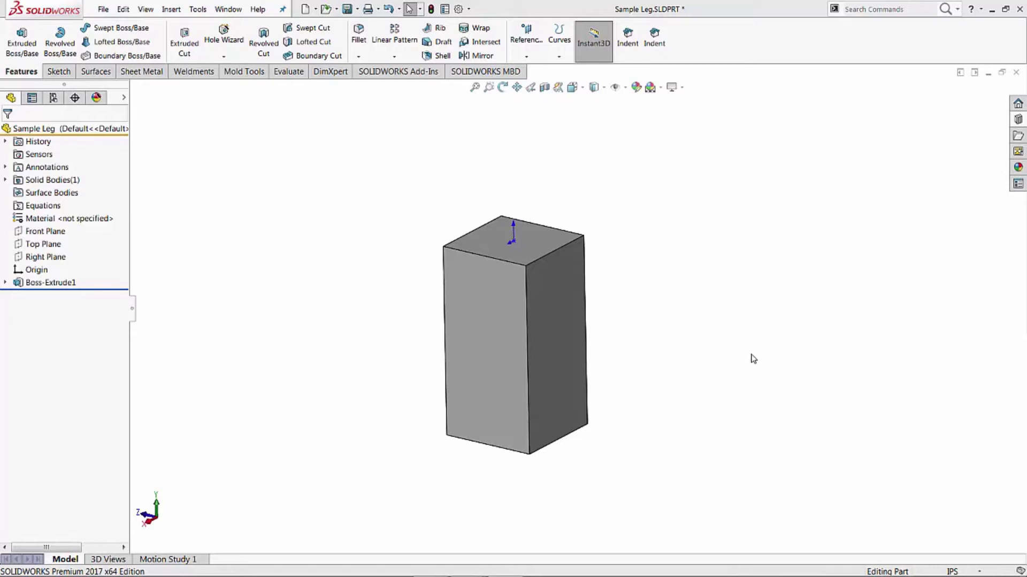
- Check the block's extrusion, then start a new sketch on its front face
{"action": "middle_click_drag", "start_coordinate": [599, 281], "coordinate": [615, 306]}
{"action": "left_click", "coordinate": [43, 283]}
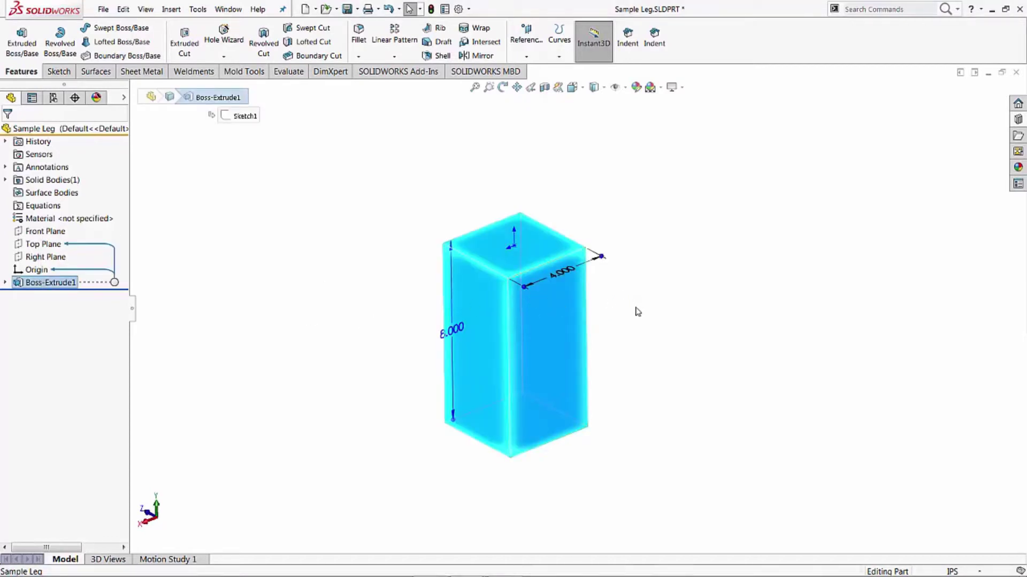
{"action": "left_click", "coordinate": [688, 320]}
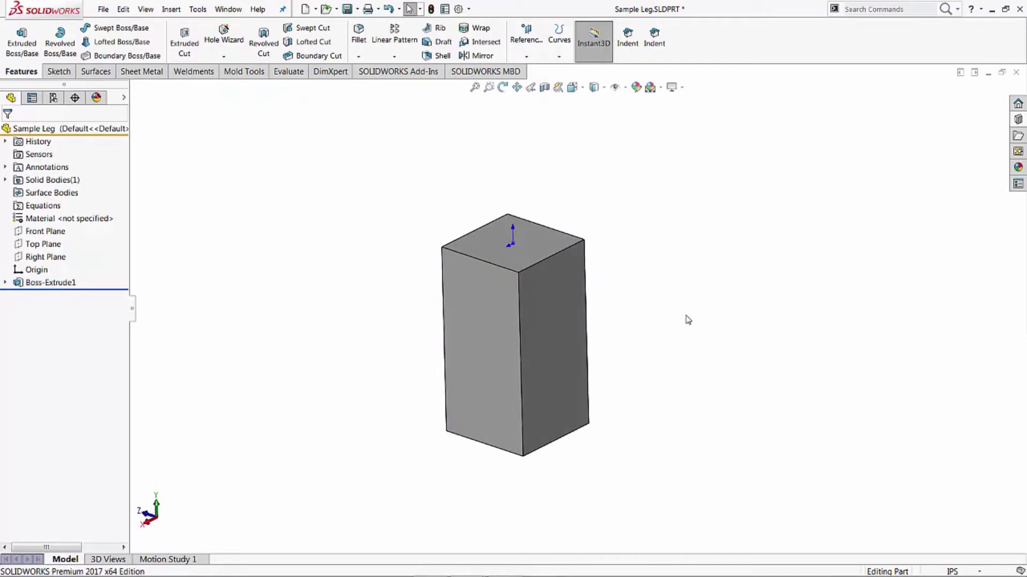
{"action": "left_click", "coordinate": [554, 342]}
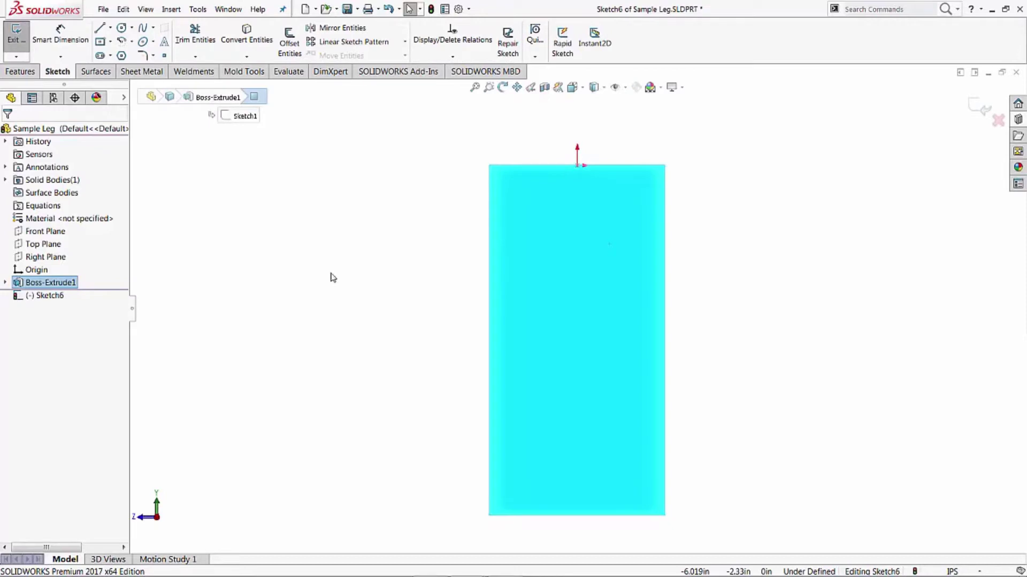
{"action": "middle_click_drag", "start_coordinate": [332, 277], "coordinate": [366, 327]}
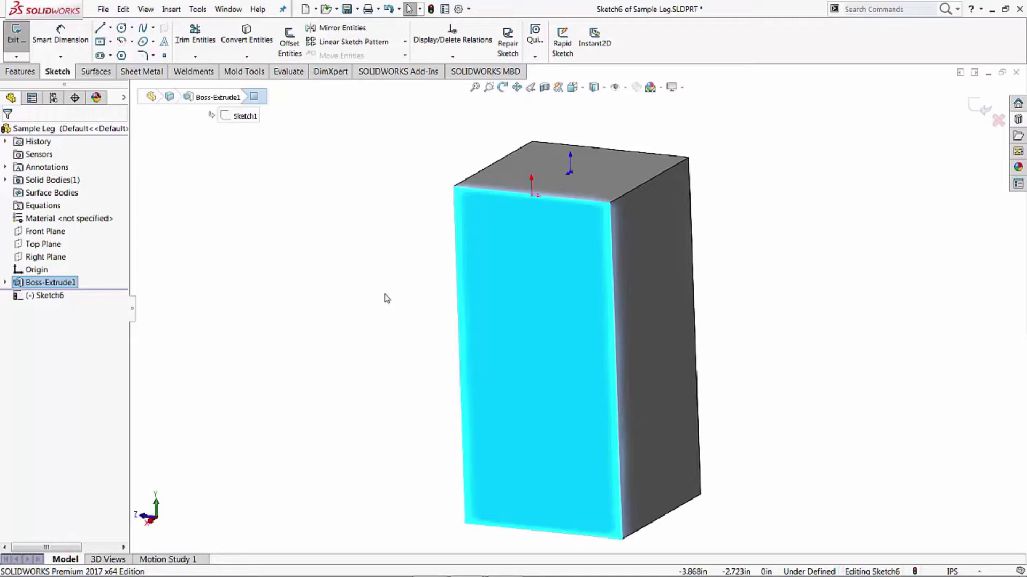
{"action": "left_click", "coordinate": [707, 137]}
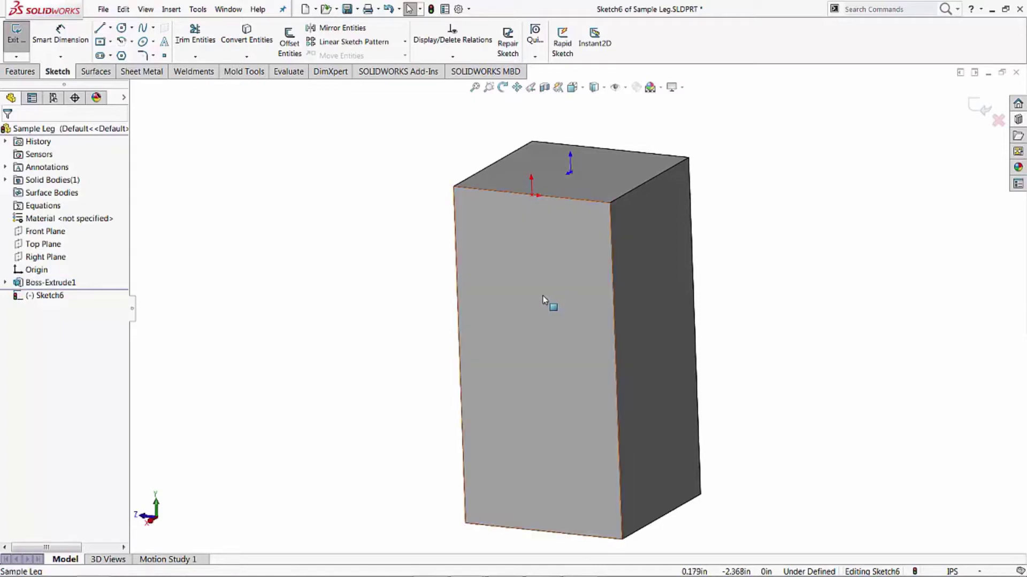
- Draw a tall, narrow centre rectangle near the middle of the front face
{"action": "left_click", "coordinate": [104, 47]}
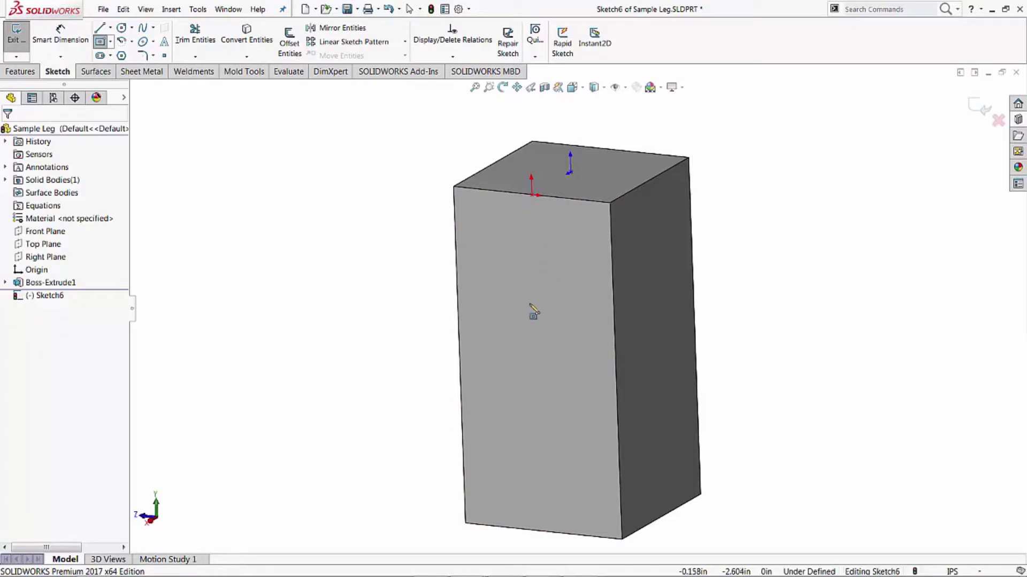
{"action": "left_click", "coordinate": [564, 325]}
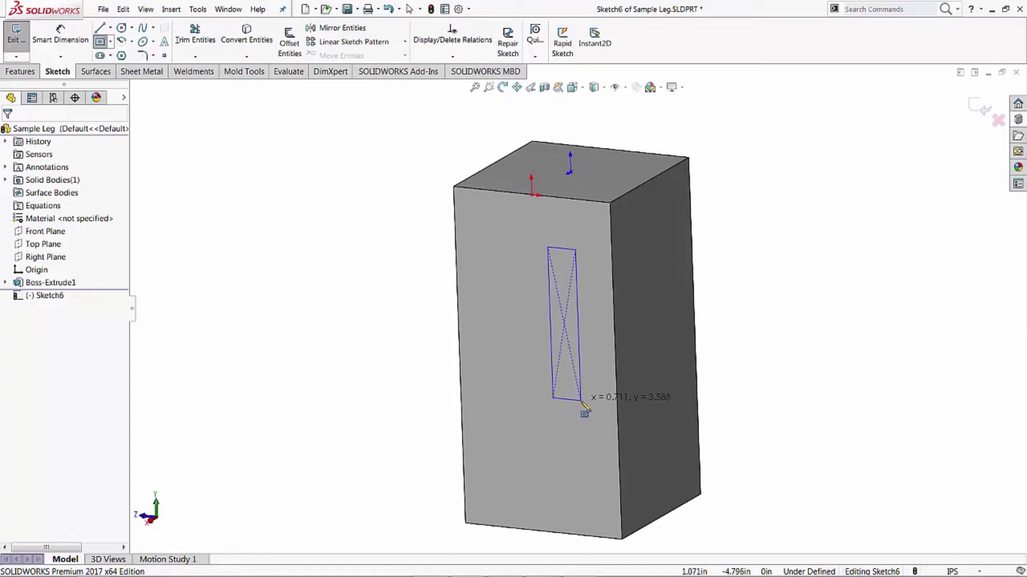
{"action": "left_click", "coordinate": [581, 405]}
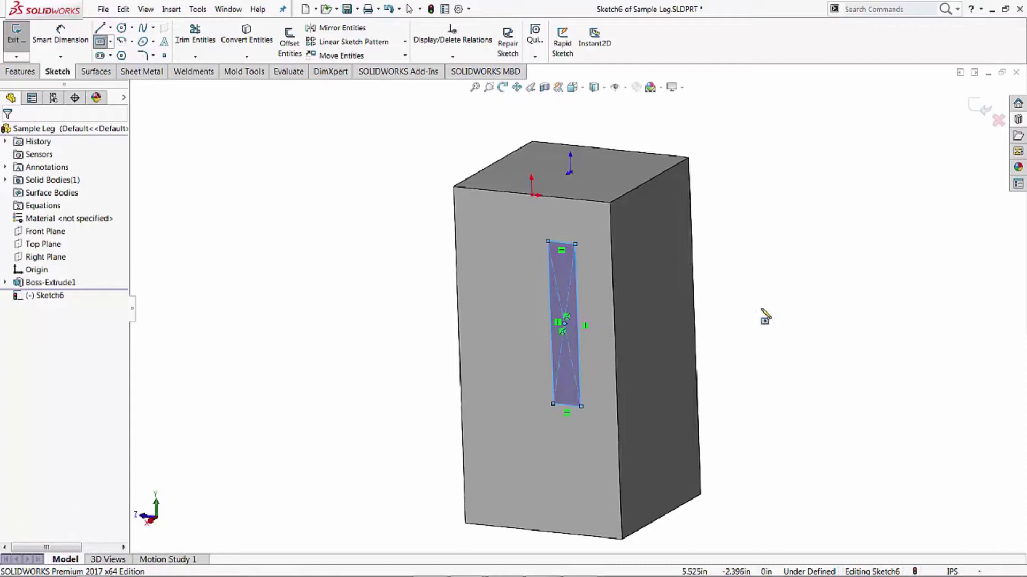
{"action": "left_click", "coordinate": [63, 40]}
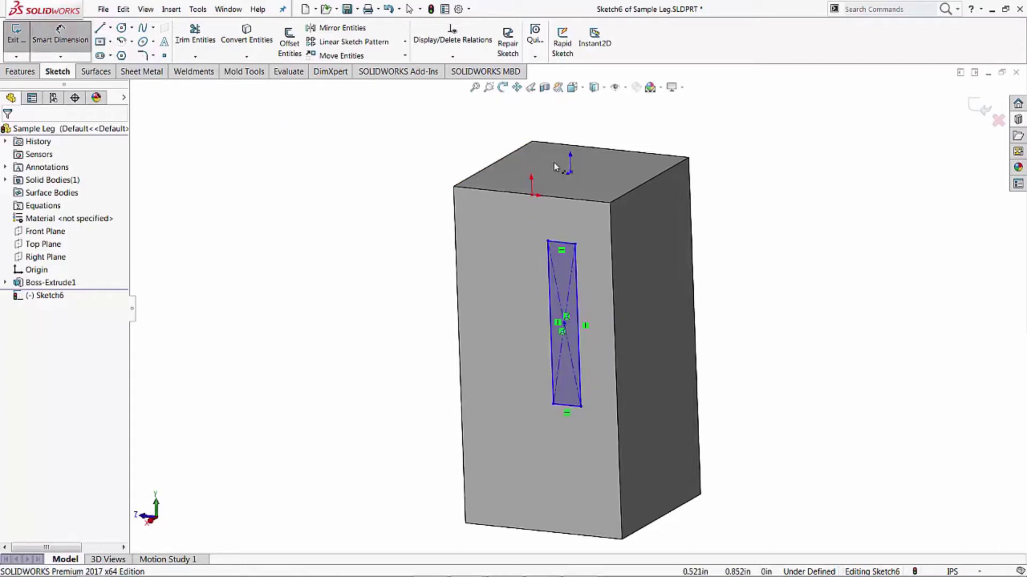
- Position the rectangle 1 in below the top edge, centre 1.5 in from the side edge
{"action": "left_click", "coordinate": [576, 204]}
{"action": "left_click", "coordinate": [564, 242]}
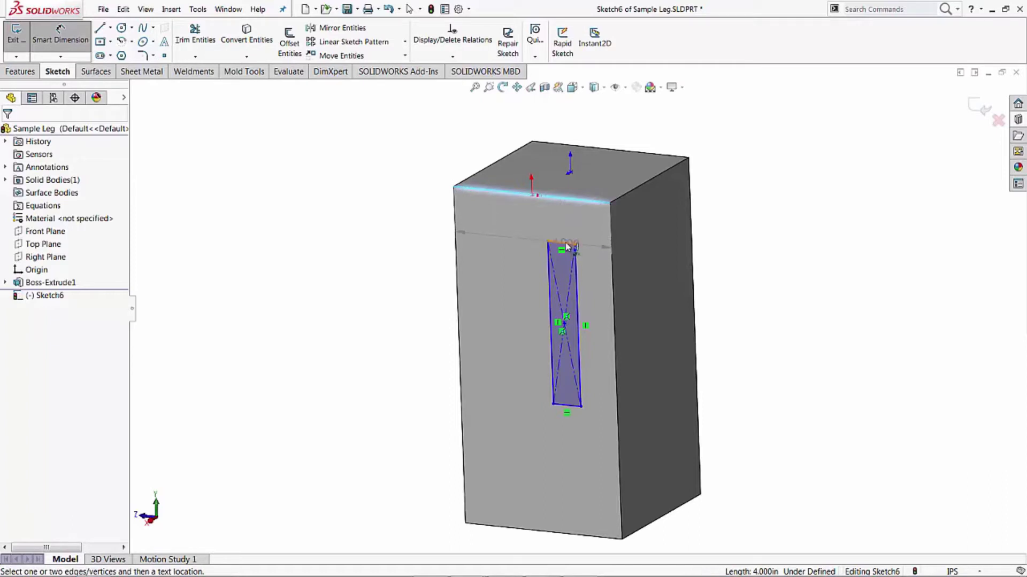
{"action": "left_click", "coordinate": [726, 233]}
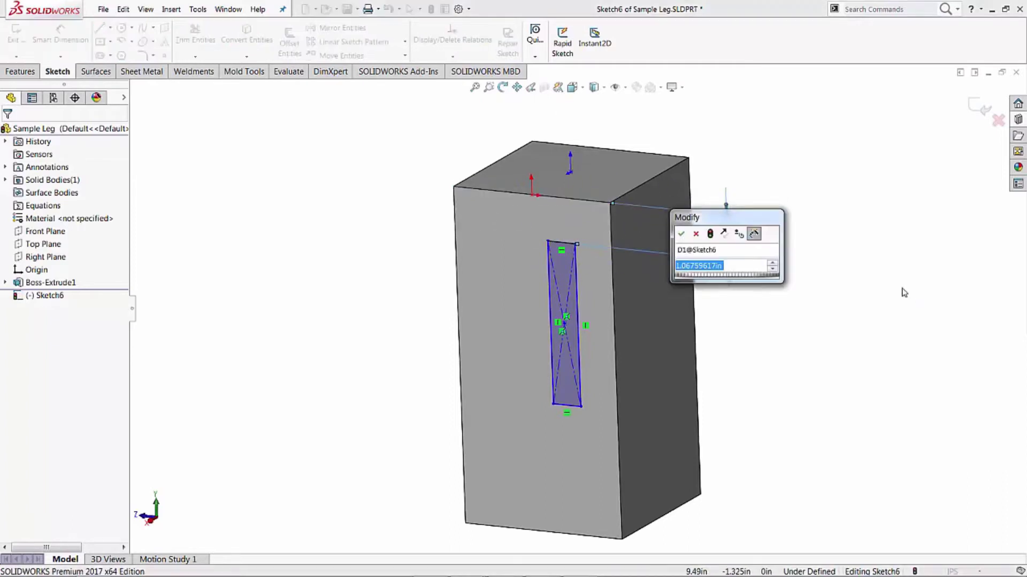
{"action": "type", "text": "1"}
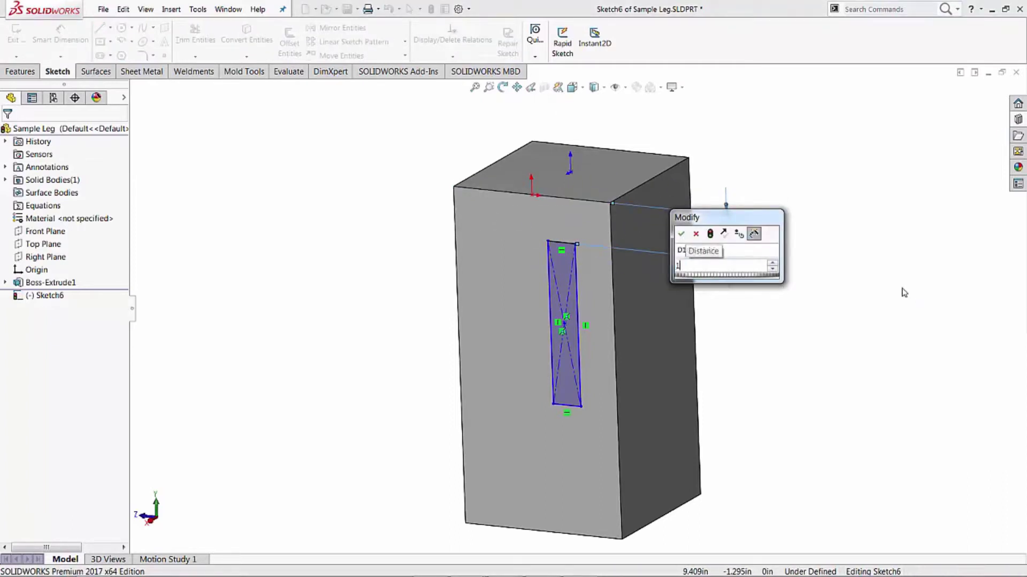
{"action": "key", "text": "Return"}
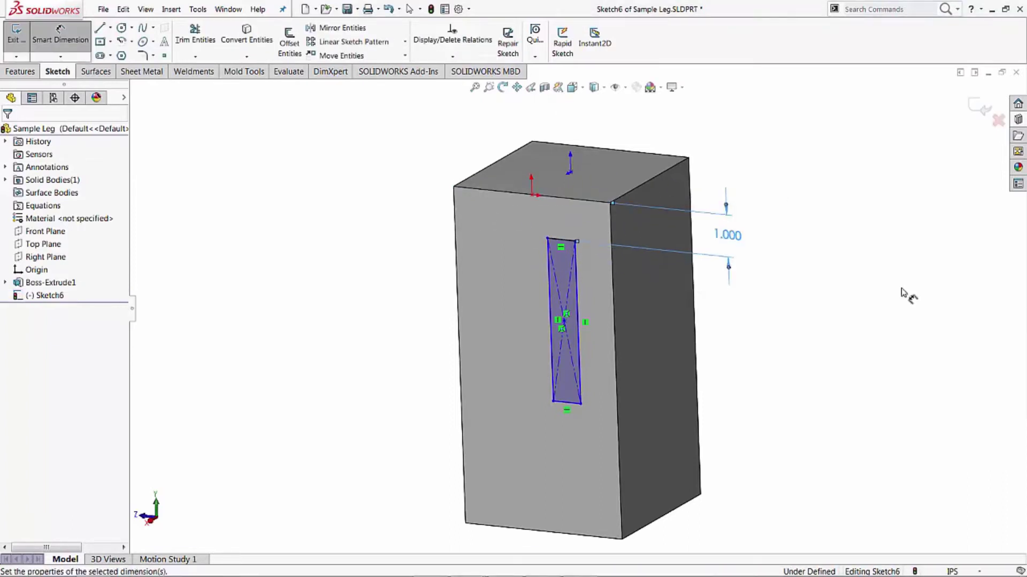
{"action": "left_click", "coordinate": [613, 274]}
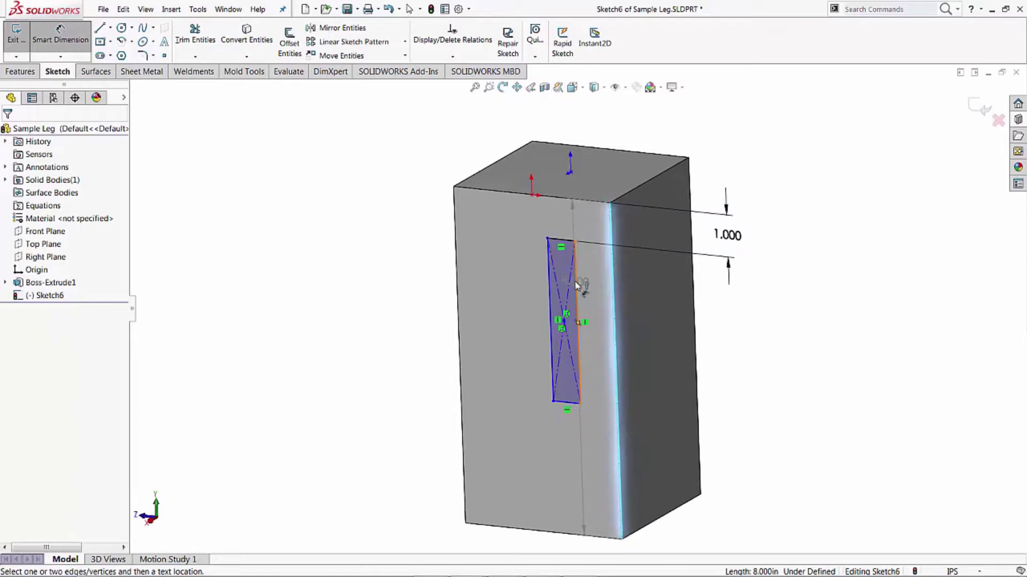
{"action": "left_click", "coordinate": [564, 323]}
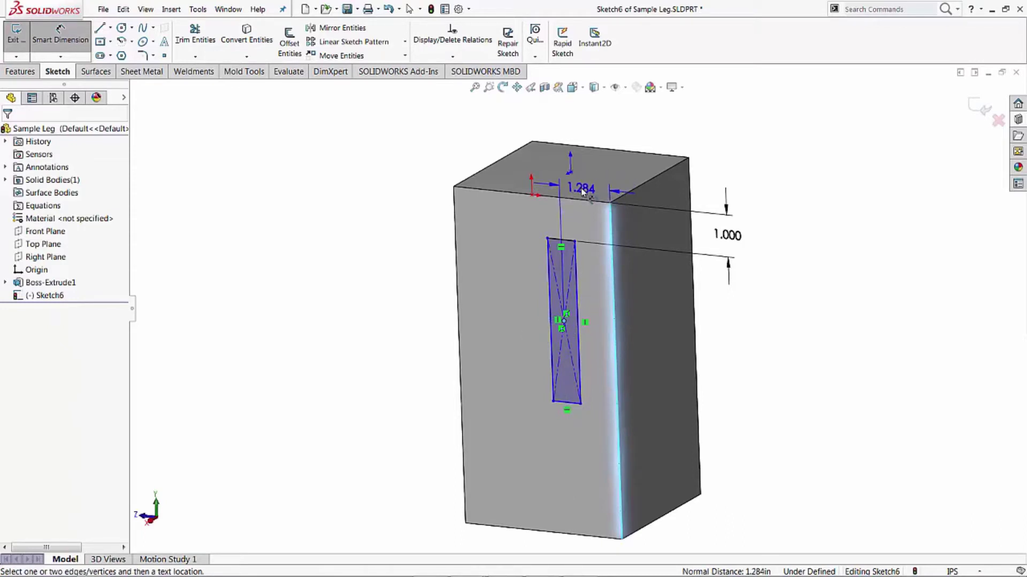
{"action": "left_click", "coordinate": [582, 190]}
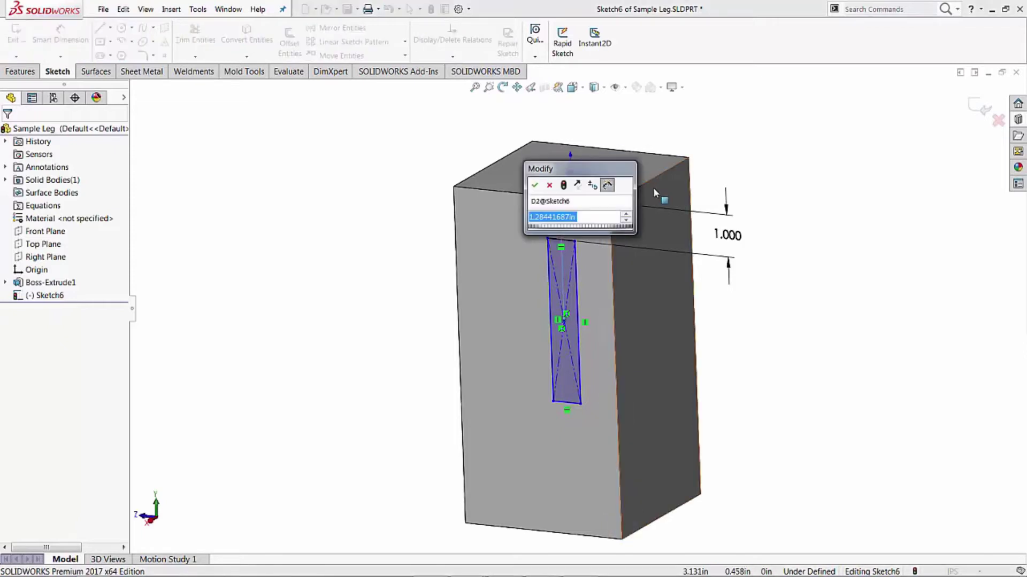
{"action": "type", "text": "1.5"}
{"action": "key", "text": "Return"}
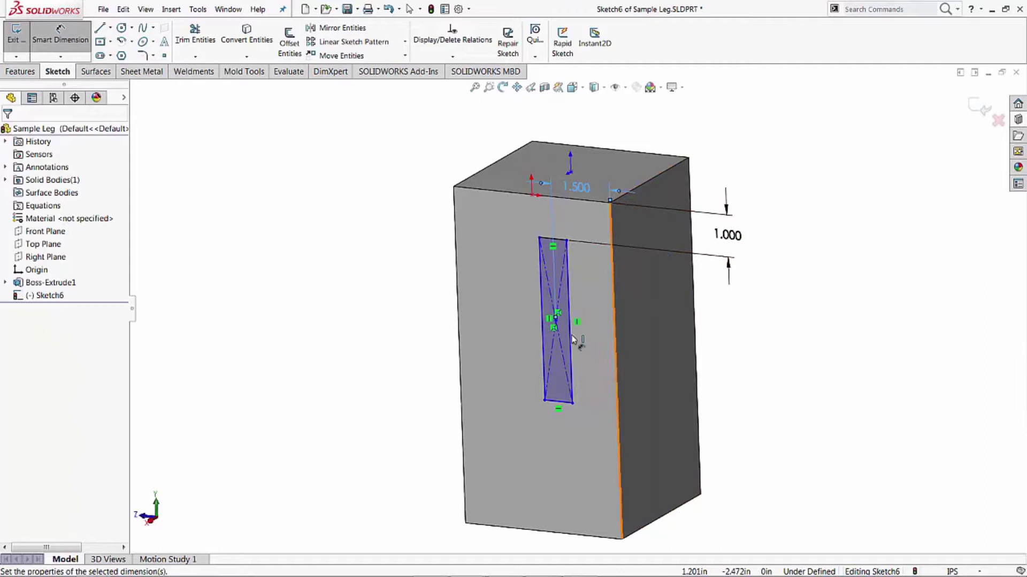
- Dimension the rectangle 0.5 in wide and 4 in tall
{"action": "left_click", "coordinate": [570, 361]}
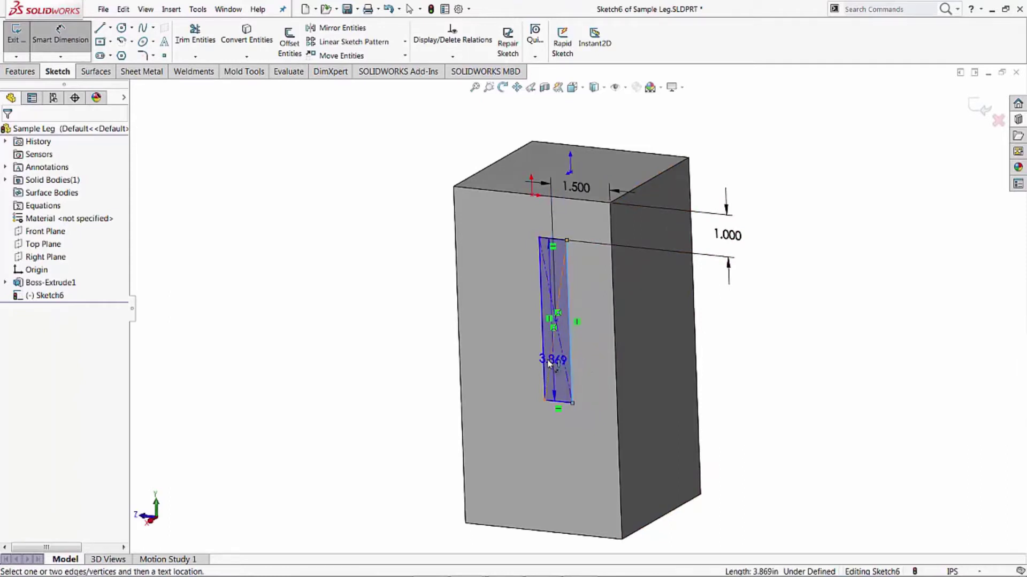
{"action": "left_click", "coordinate": [543, 363]}
{"action": "left_click", "coordinate": [662, 437]}
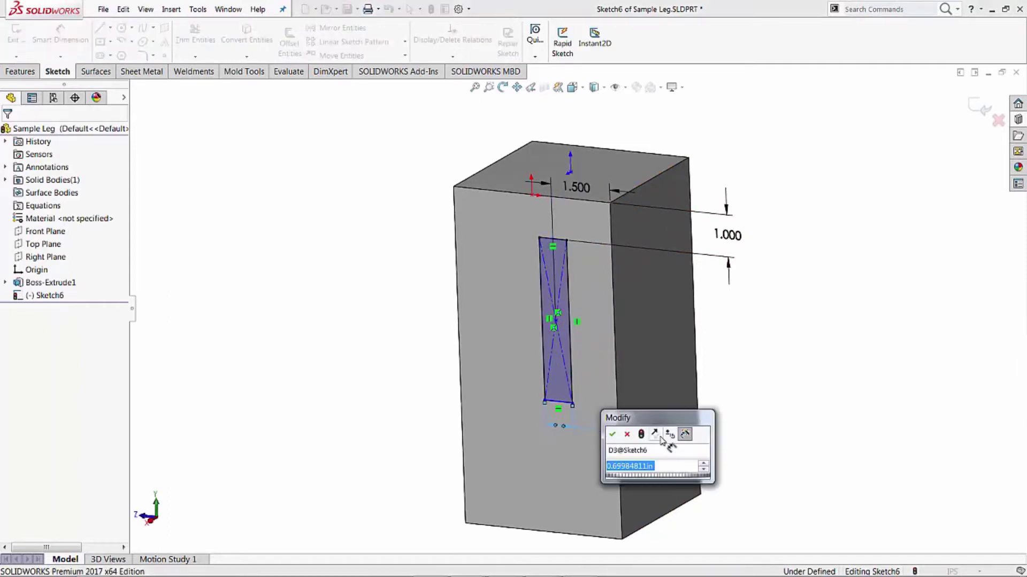
{"action": "type", "text": ".5"}
{"action": "key", "text": "Return"}
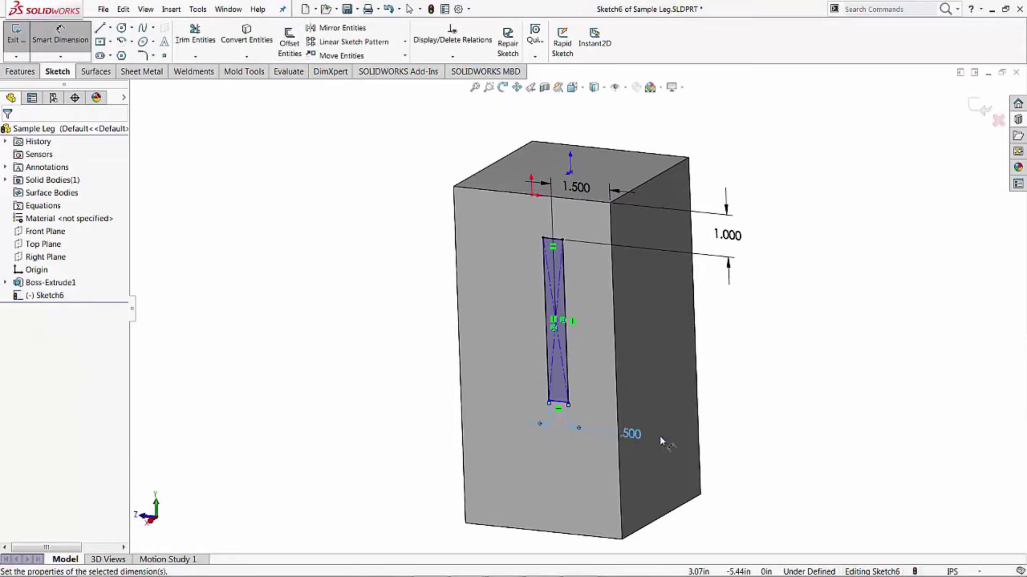
{"action": "left_click", "coordinate": [569, 348]}
{"action": "left_click", "coordinate": [642, 340]}
{"action": "type", "text": "4"}
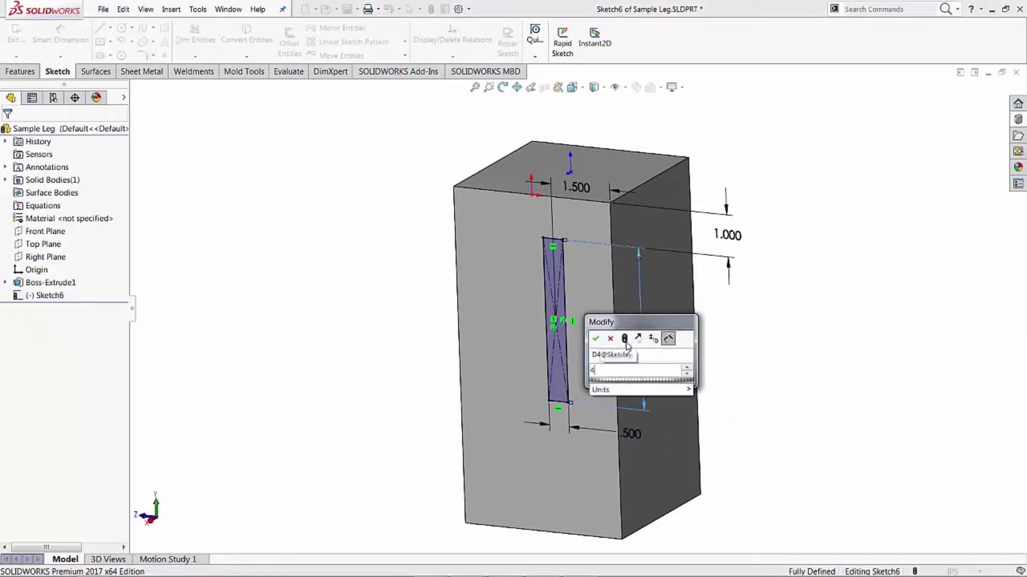
{"action": "key", "text": "Return"}
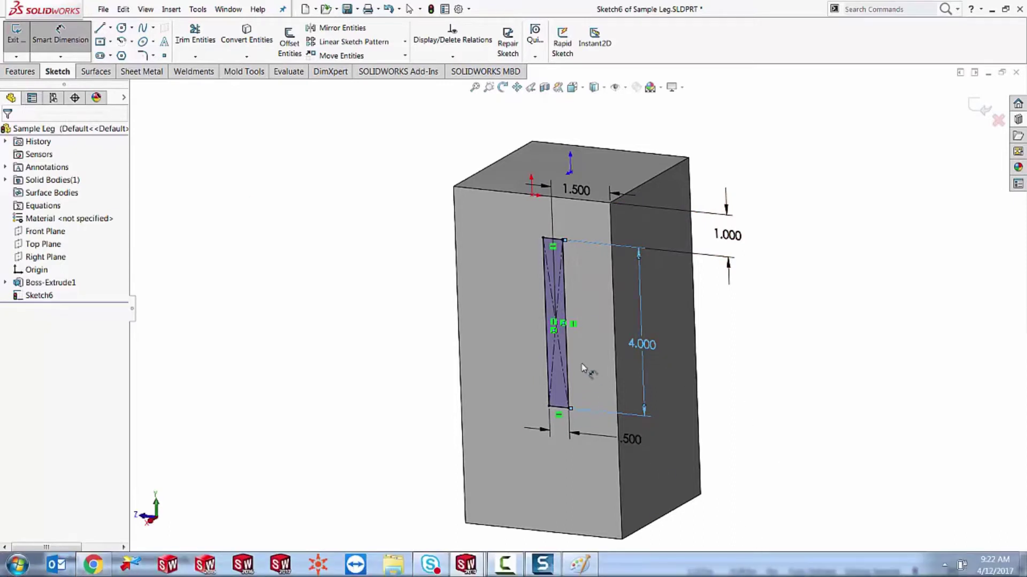
- Extrude-cut the rectangle Blind 0.75 in deep into the front face
{"action": "left_click", "coordinate": [16, 75]}
{"action": "left_click", "coordinate": [184, 40]}
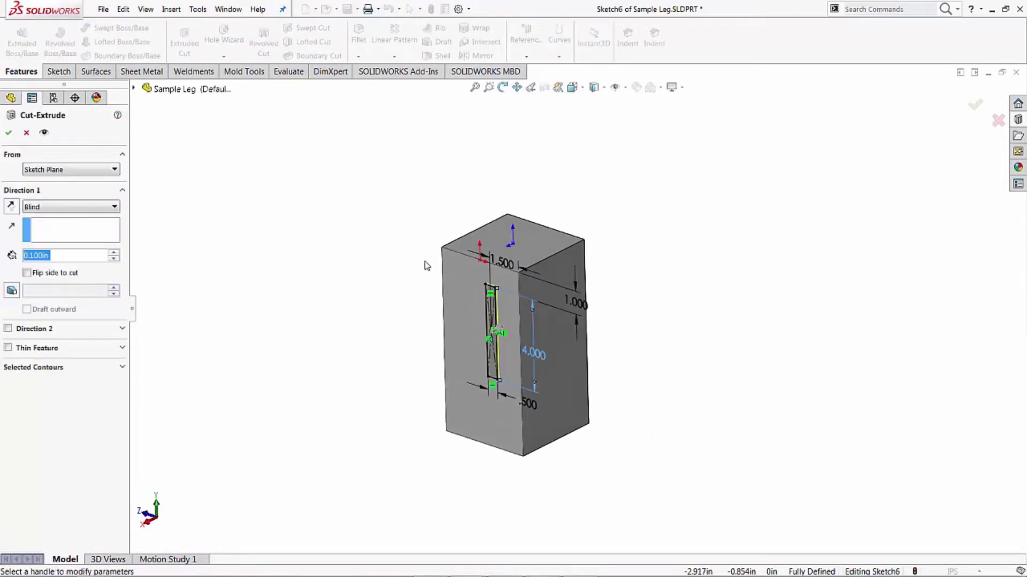
{"action": "type", "text": ".75"}
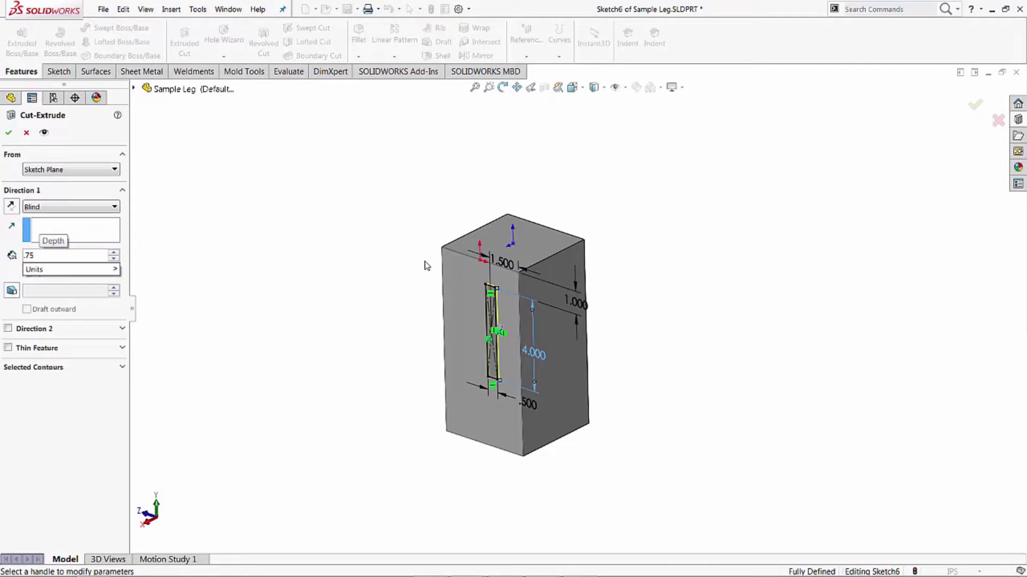
{"action": "key", "text": "Return"}
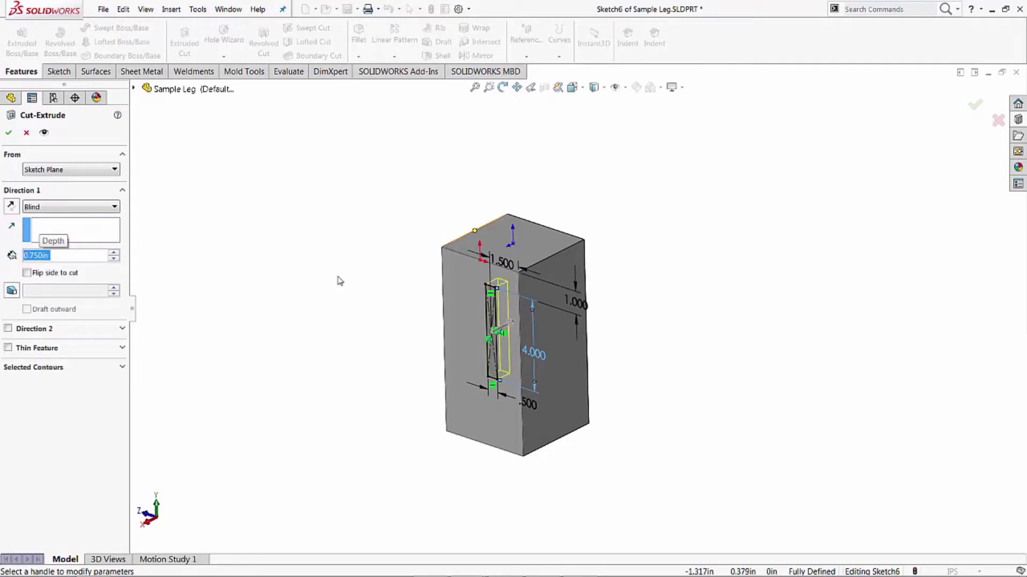
{"action": "left_click", "coordinate": [9, 133]}
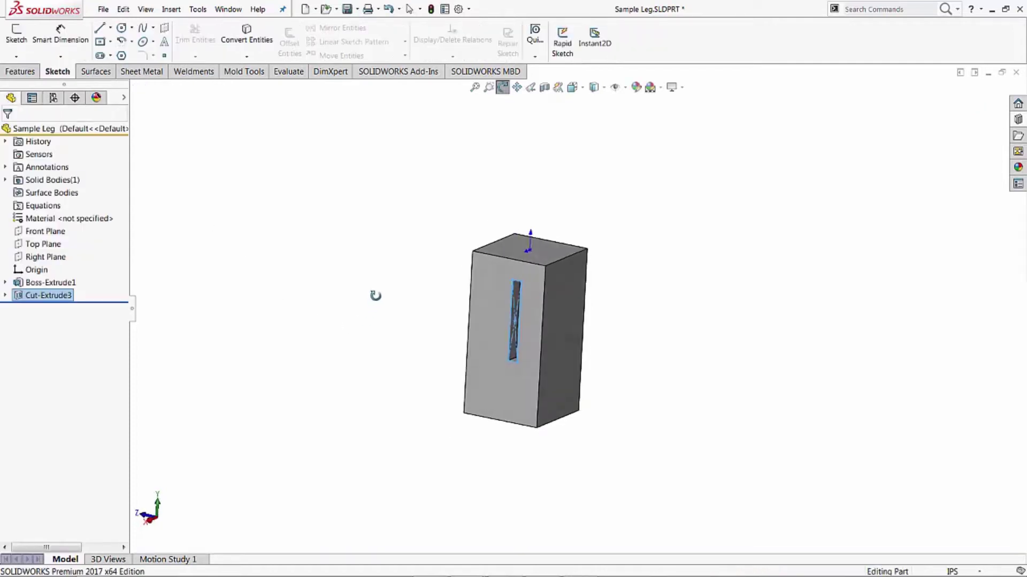
{"action": "key", "text": "Escape"}
- Start Sketch7 on the slot's bottom face and convert the slot's edges into it
{"action": "scroll", "coordinate": [526, 321], "scroll_direction": "down", "scroll_amount": 5}
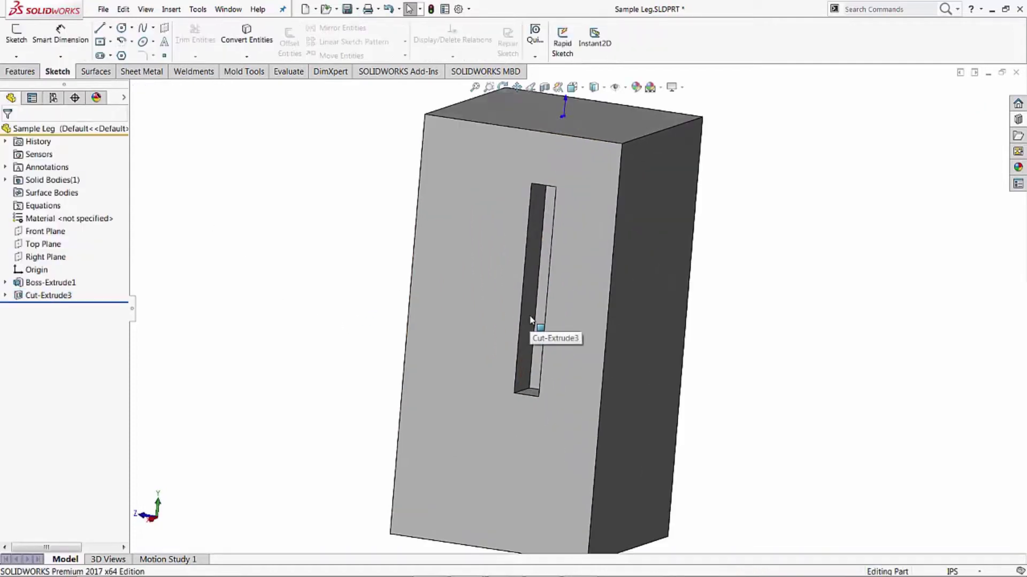
{"action": "left_click", "coordinate": [543, 261]}
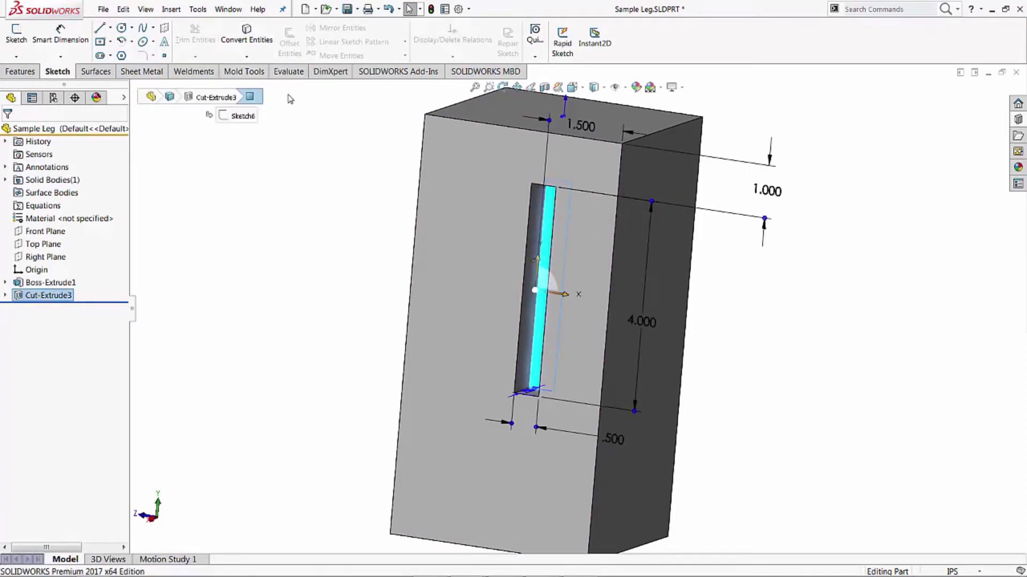
{"action": "right_click", "coordinate": [541, 337]}
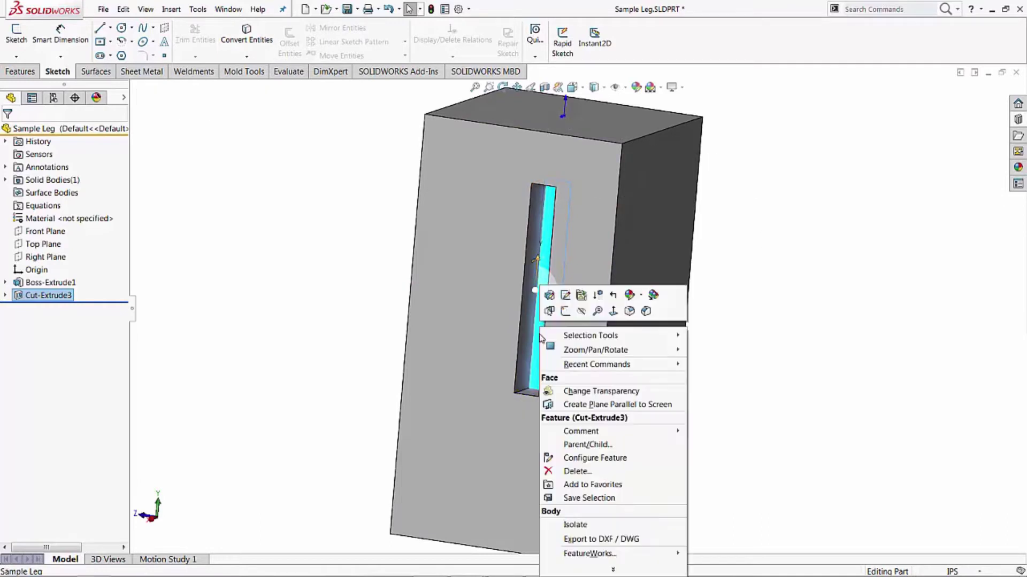
{"action": "left_click", "coordinate": [565, 310]}
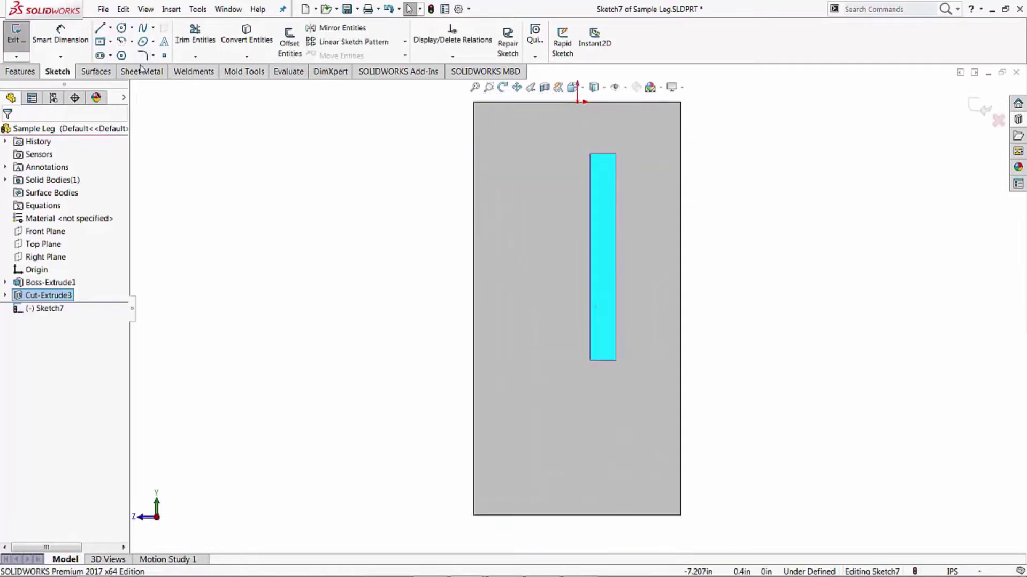
{"action": "left_click", "coordinate": [247, 40]}
{"action": "key", "text": "ctrl+shift+z"}
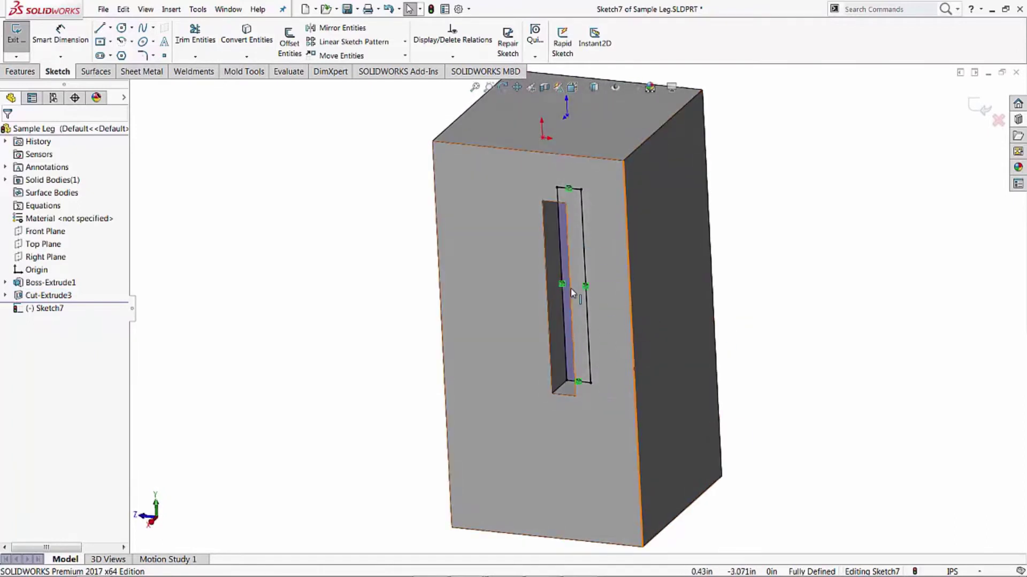
{"action": "left_click", "coordinate": [21, 72]}
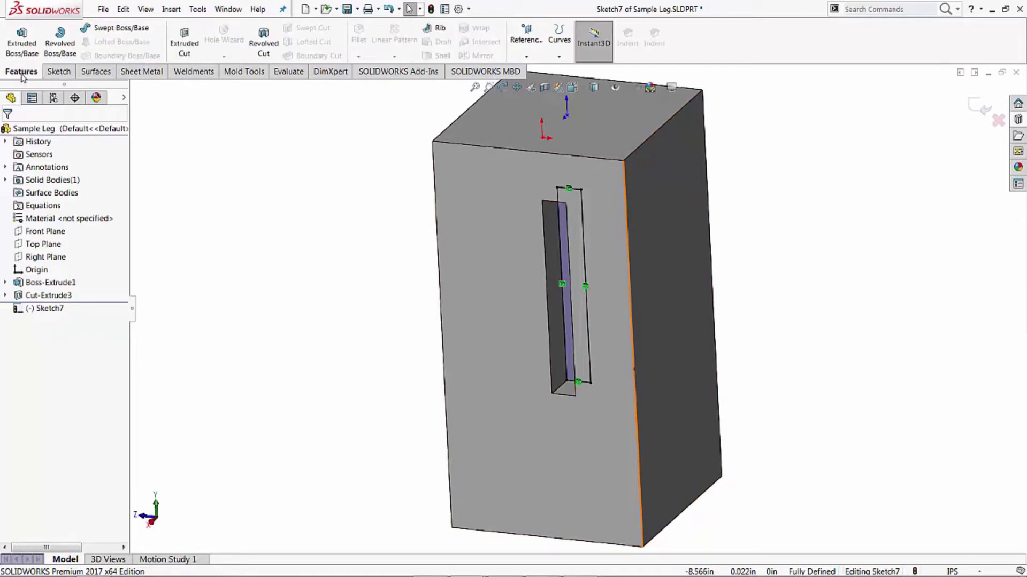
- Extrude Sketch7 1.5 in with Merge result off, creating Boss-Extrude4
{"action": "left_click", "coordinate": [20, 47]}
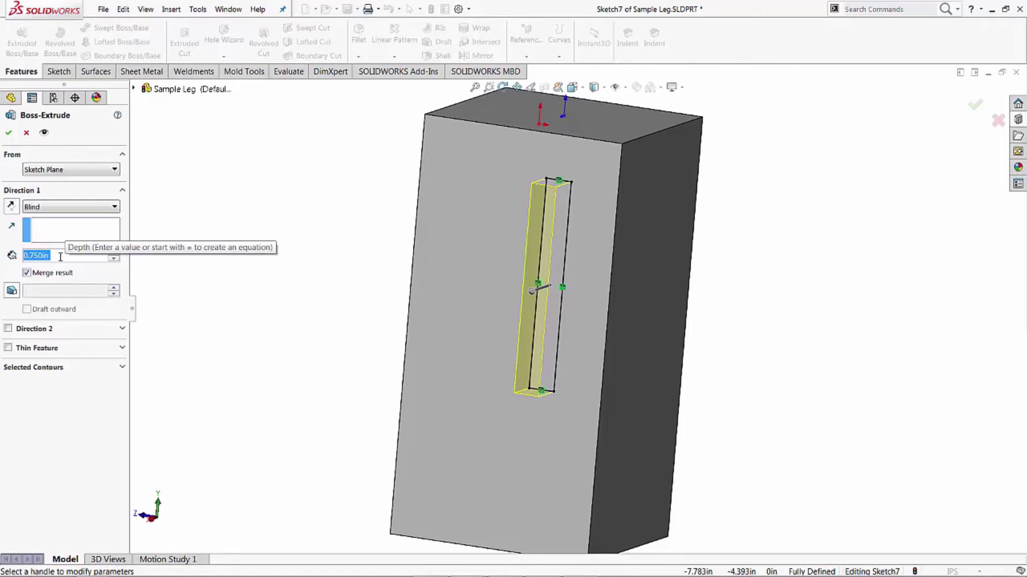
{"action": "type", "text": "1.5"}
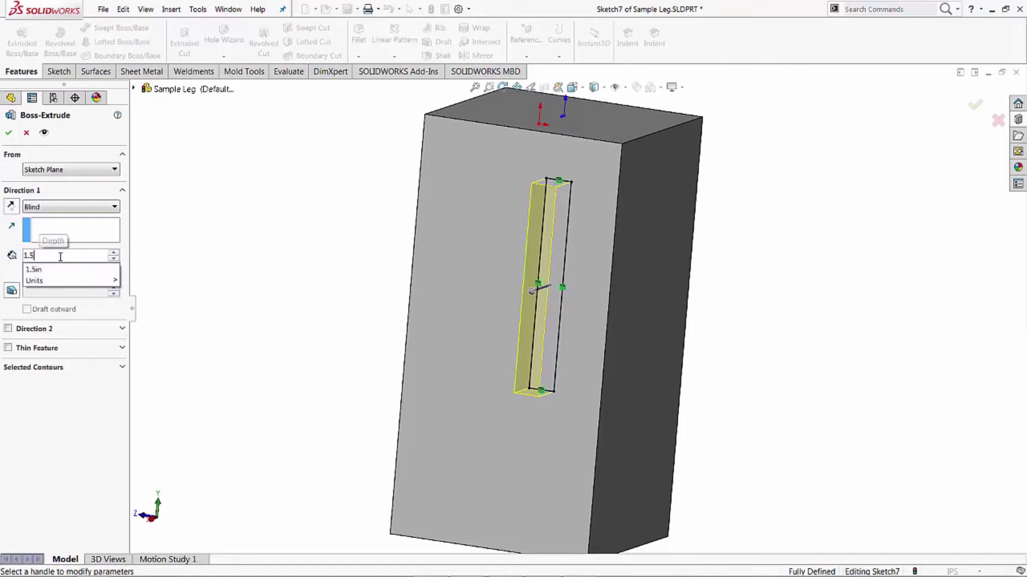
{"action": "key", "text": "Return"}
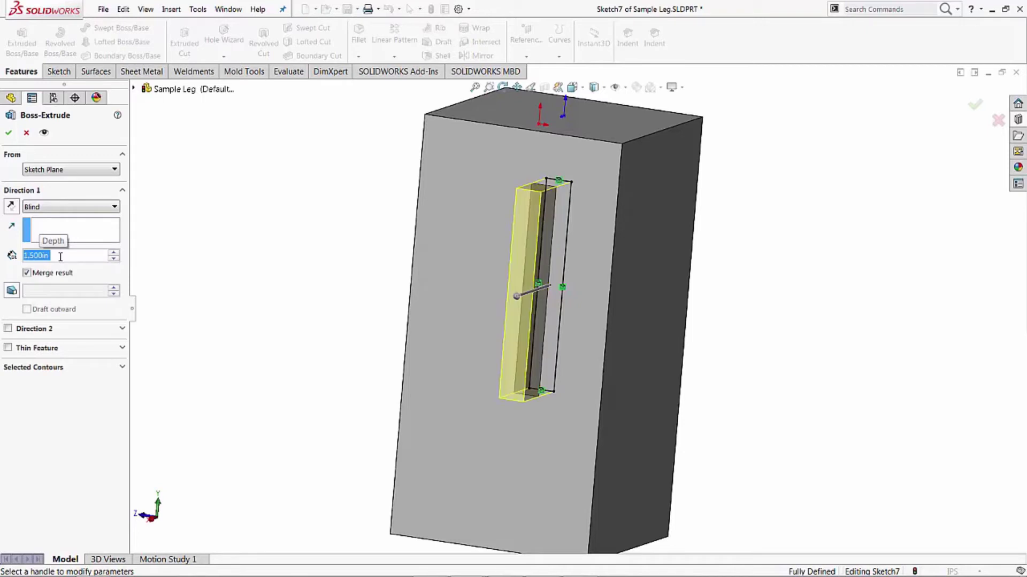
{"action": "left_click", "coordinate": [27, 273]}
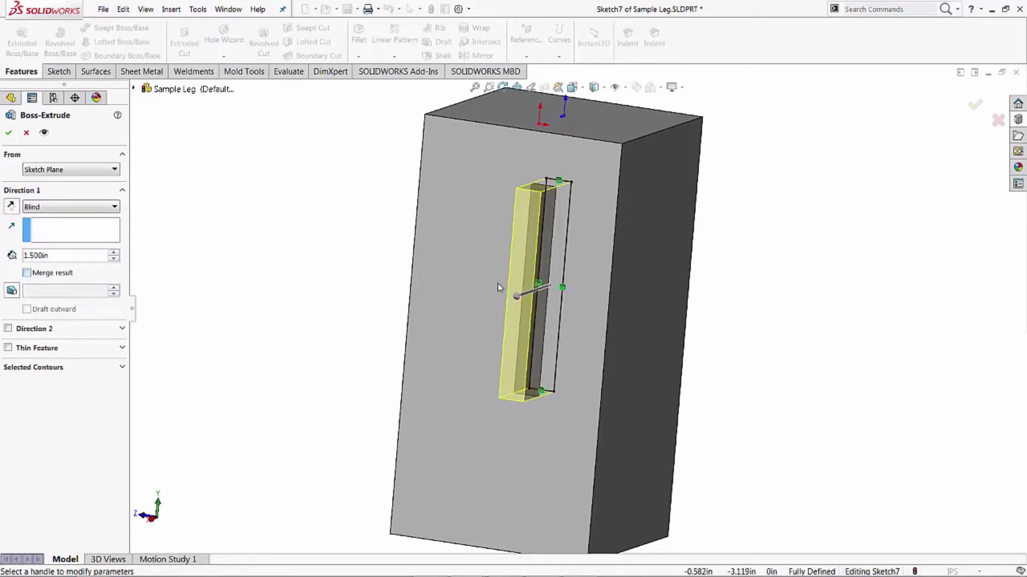
{"action": "mouse_move", "coordinate": [376, 313]}
{"action": "middle_mouse_down"}
{"action": "mouse_move", "coordinate": [344, 330]}
{"action": "mouse_move", "coordinate": [353, 341]}
{"action": "mouse_move", "coordinate": [360, 325]}
{"action": "middle_mouse_up"}
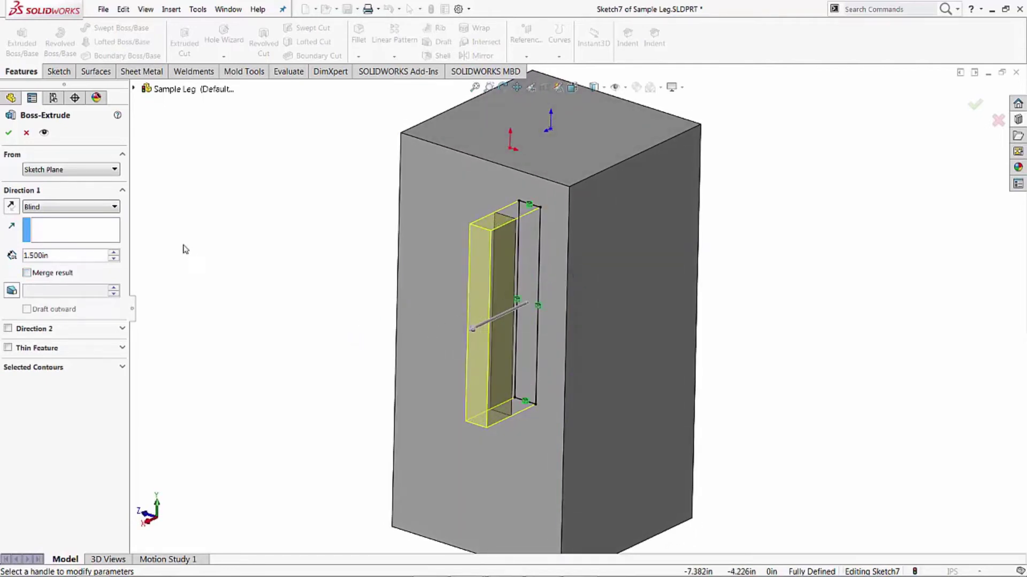
{"action": "left_click", "coordinate": [8, 132]}
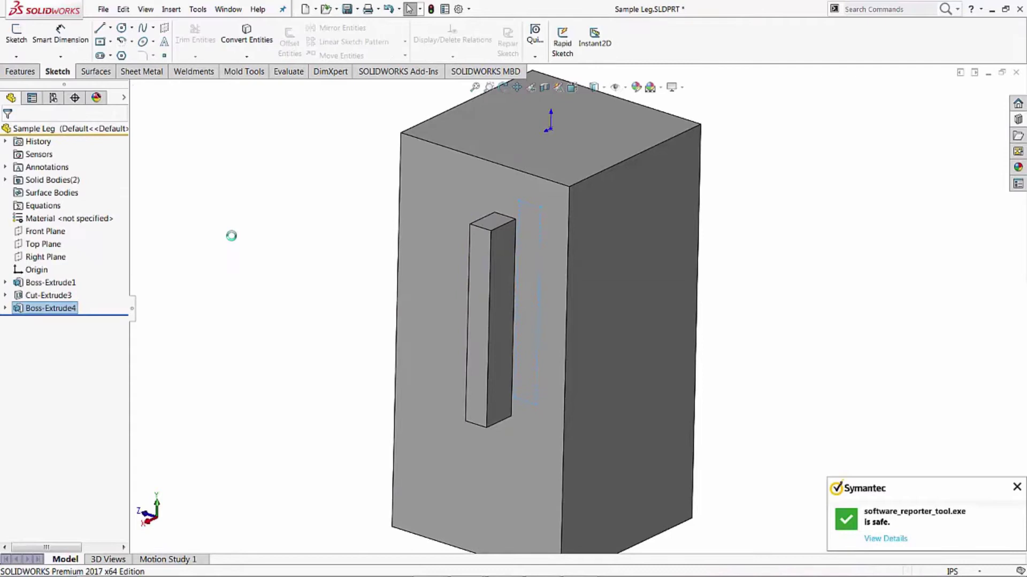
- Review both solid bodies and expand Cut-Extrude3 to reach Sketch6
{"action": "double_click", "coordinate": [57, 180]}
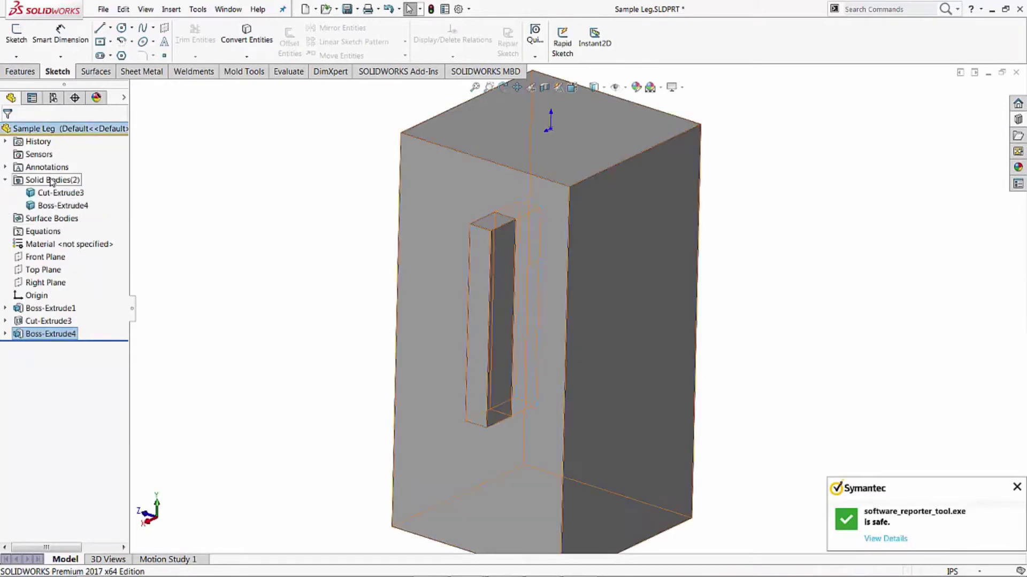
{"action": "left_click", "coordinate": [56, 194]}
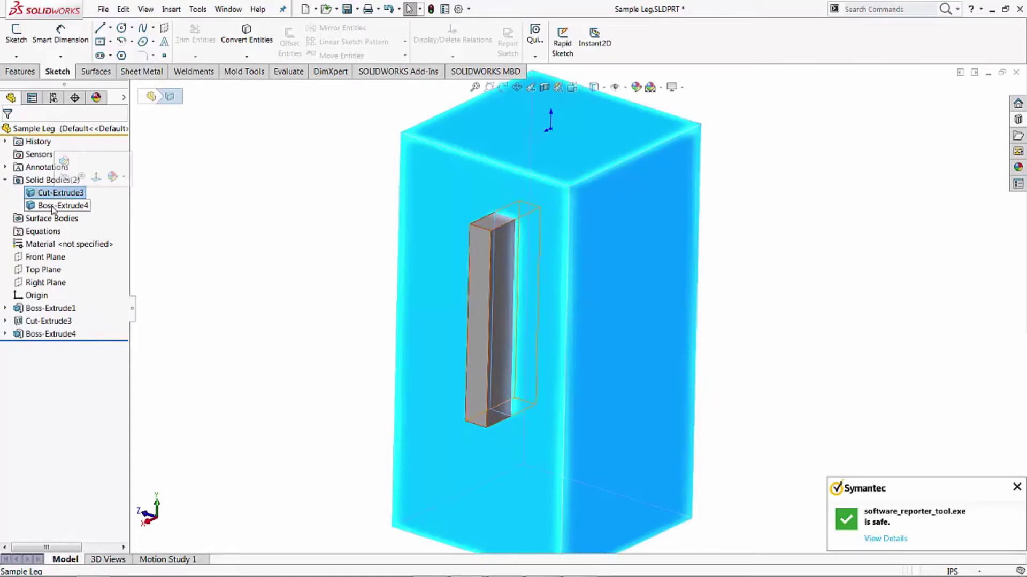
{"action": "left_click", "coordinate": [55, 206]}
{"action": "left_click", "coordinate": [198, 217]}
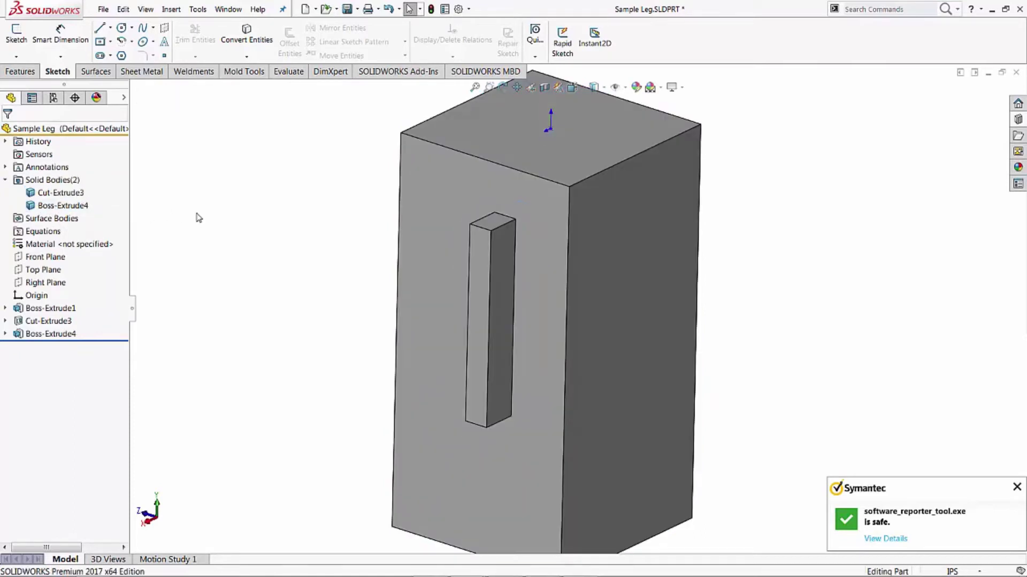
{"action": "left_click", "coordinate": [5, 320]}
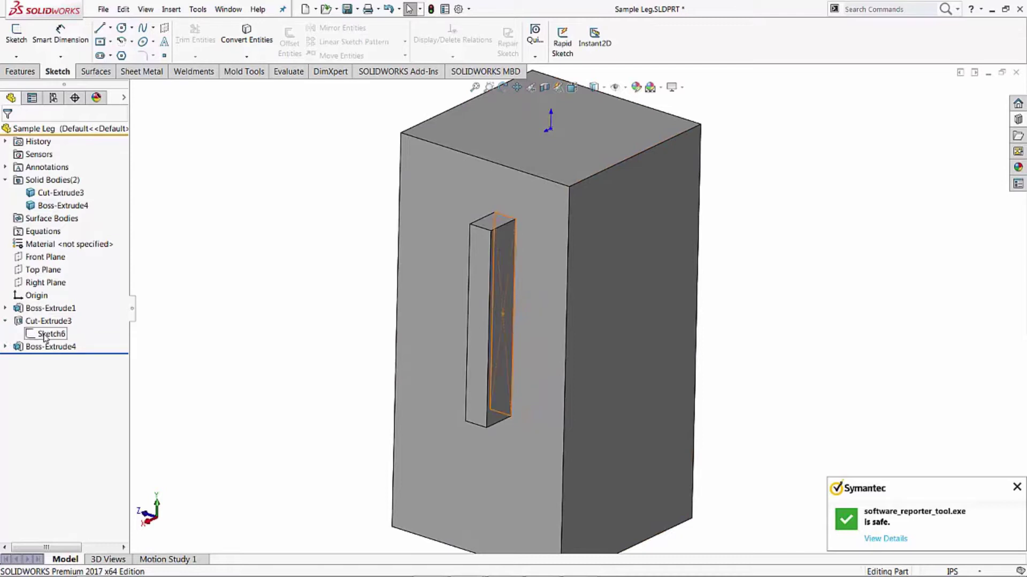
{"action": "right_click", "coordinate": [45, 336]}
- Edit Sketch6 and rename its 1.500 side-offset dimension to 'side loc'
{"action": "left_click", "coordinate": [56, 300]}
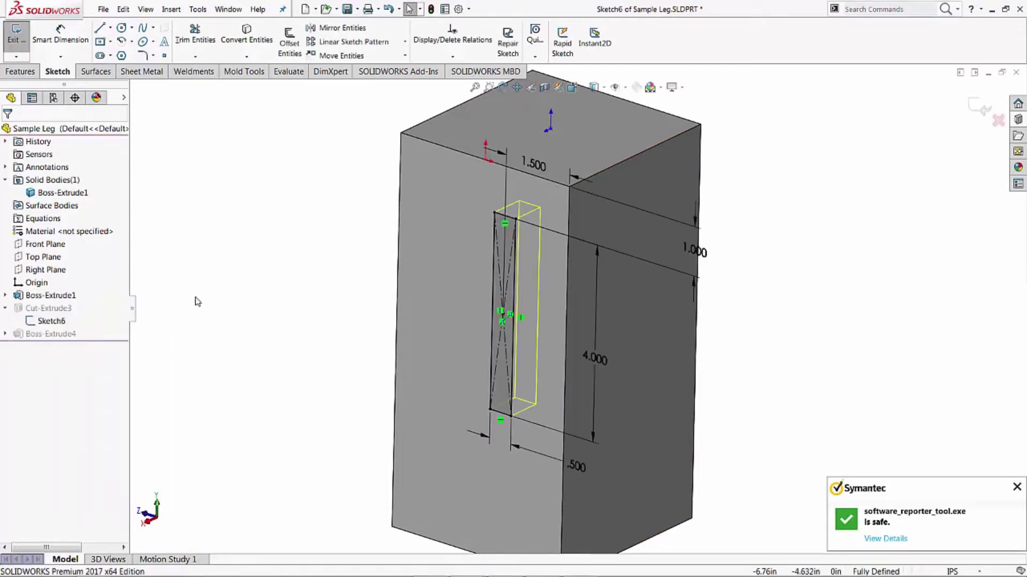
{"action": "double_click", "coordinate": [533, 168]}
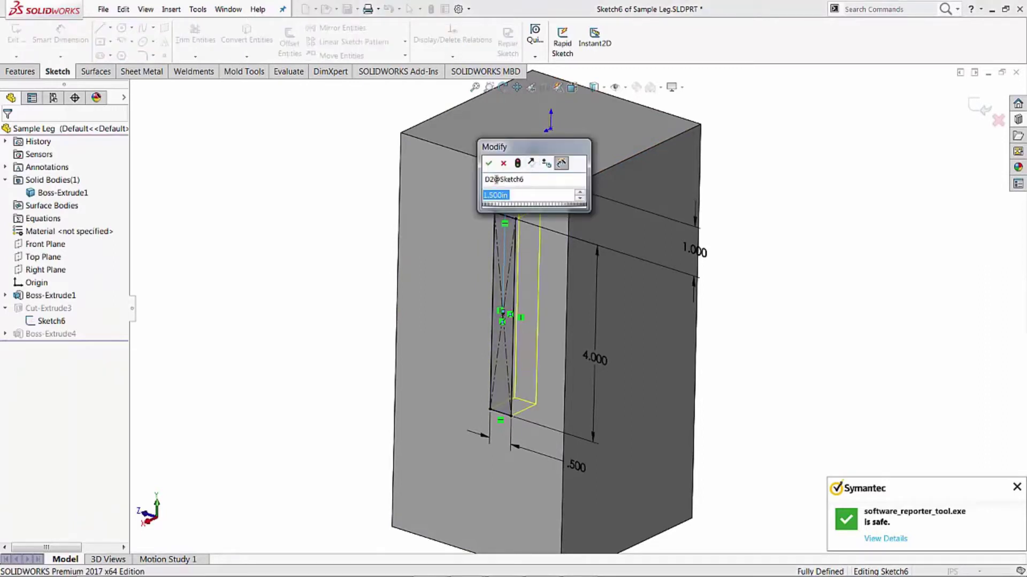
{"action": "left_click", "coordinate": [497, 180]}
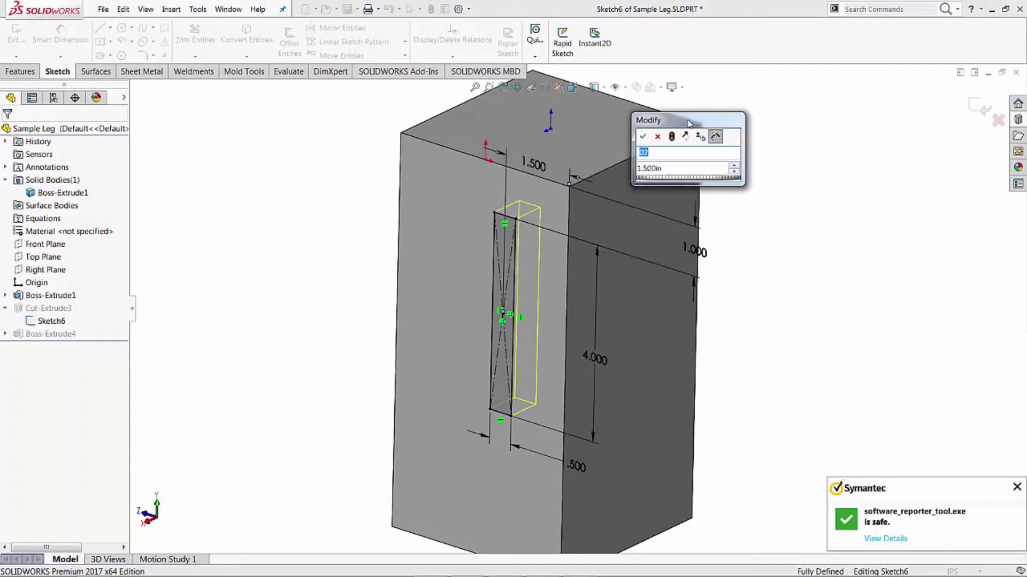
{"action": "left_click_drag", "start_coordinate": [528, 151], "coordinate": [698, 122]}
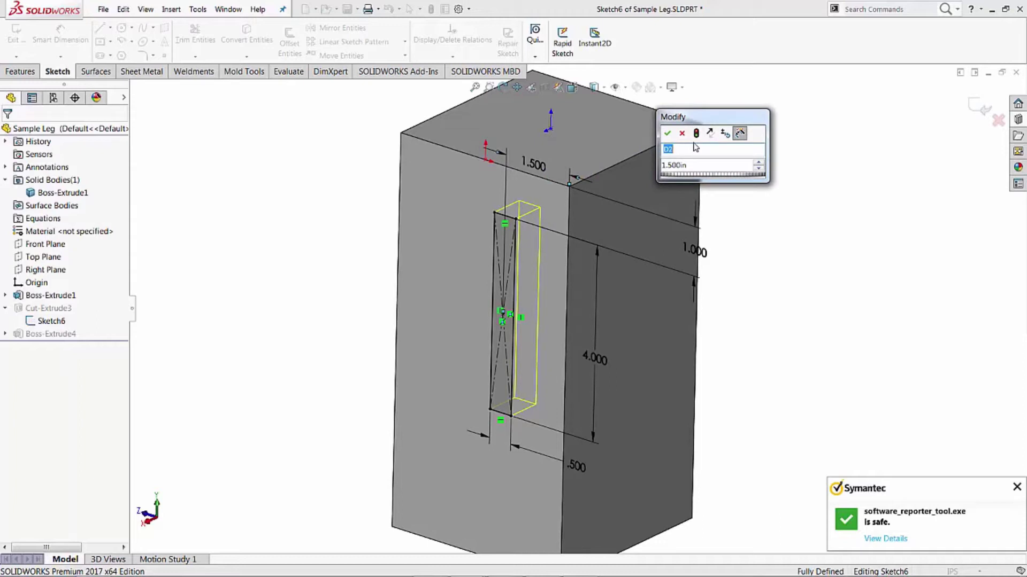
{"action": "type", "text": "side loc"}
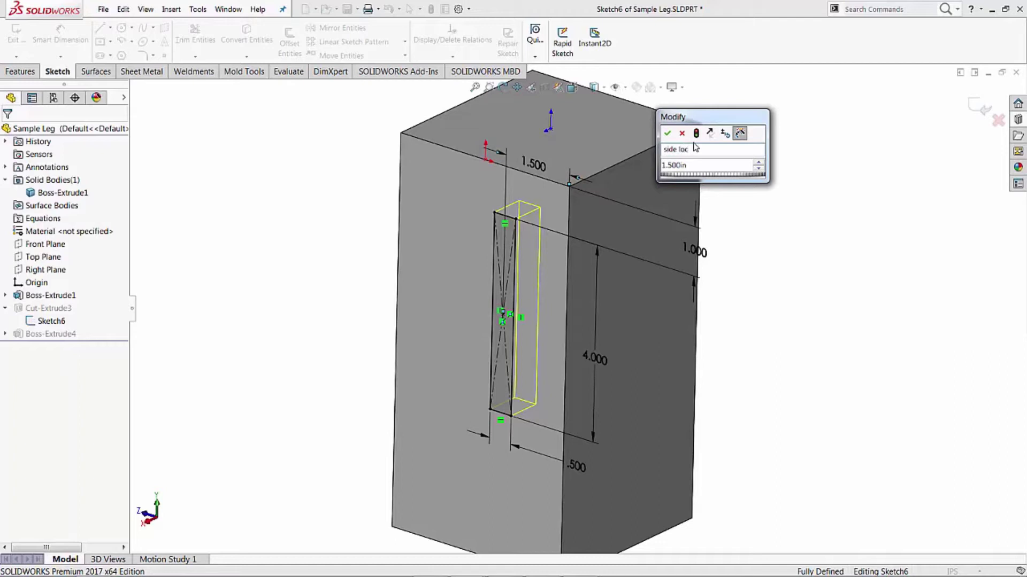
{"action": "key", "text": "Tab"}
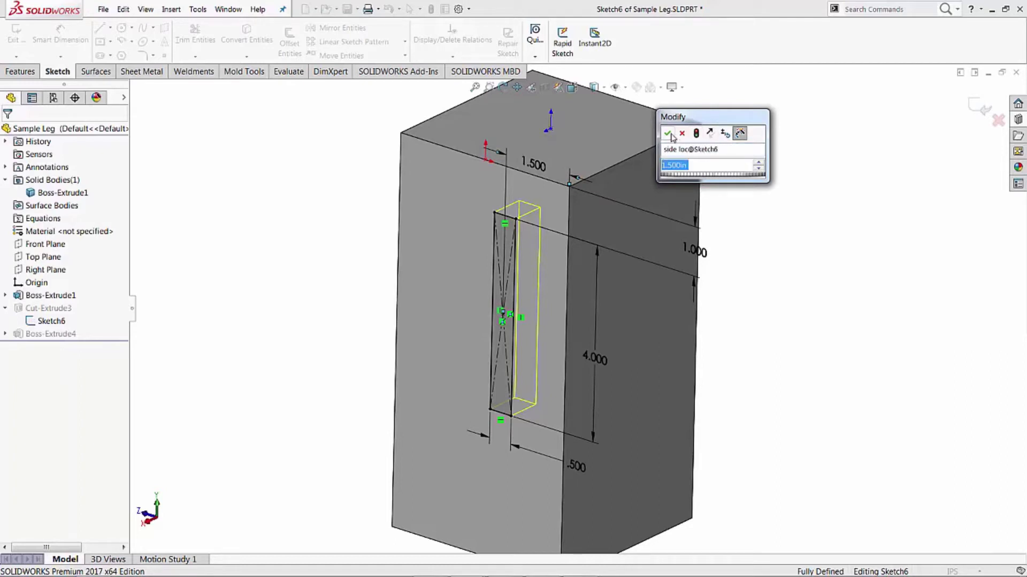
{"action": "left_click", "coordinate": [669, 134]}
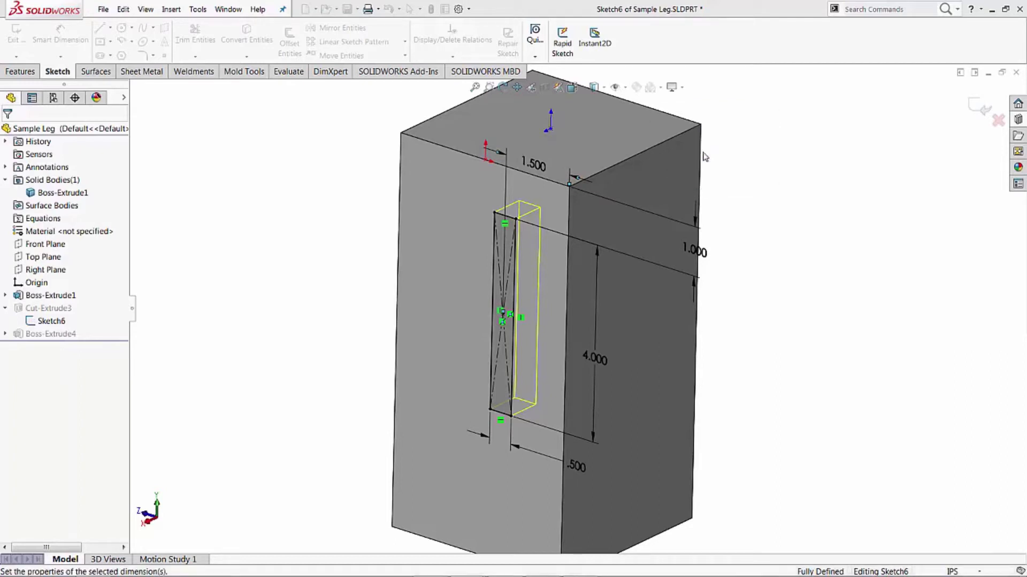
- Rename the 1.000 distance-from-top dimension to 'Vert loc'
{"action": "double_click", "coordinate": [701, 258]}
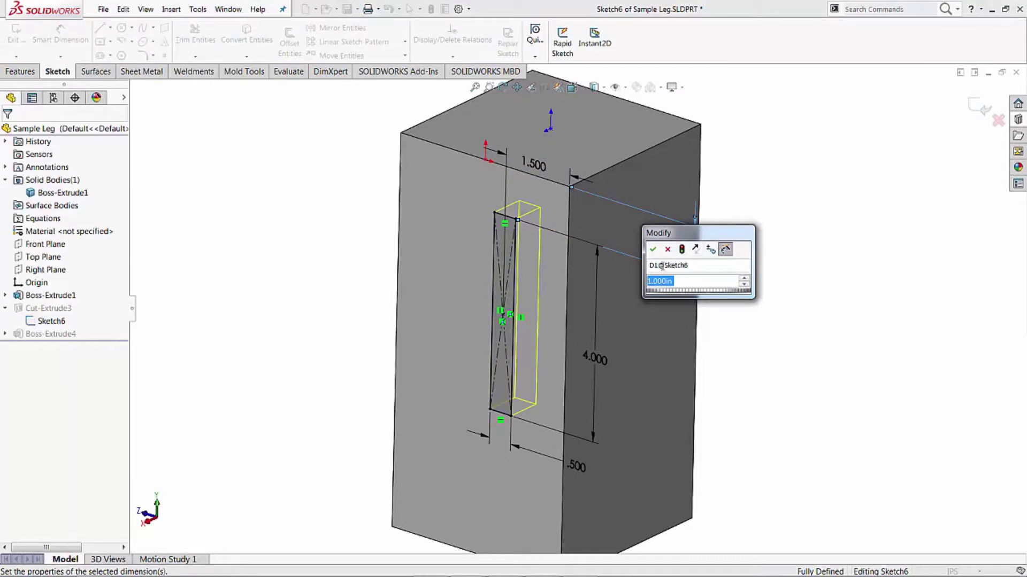
{"action": "left_click", "coordinate": [662, 265]}
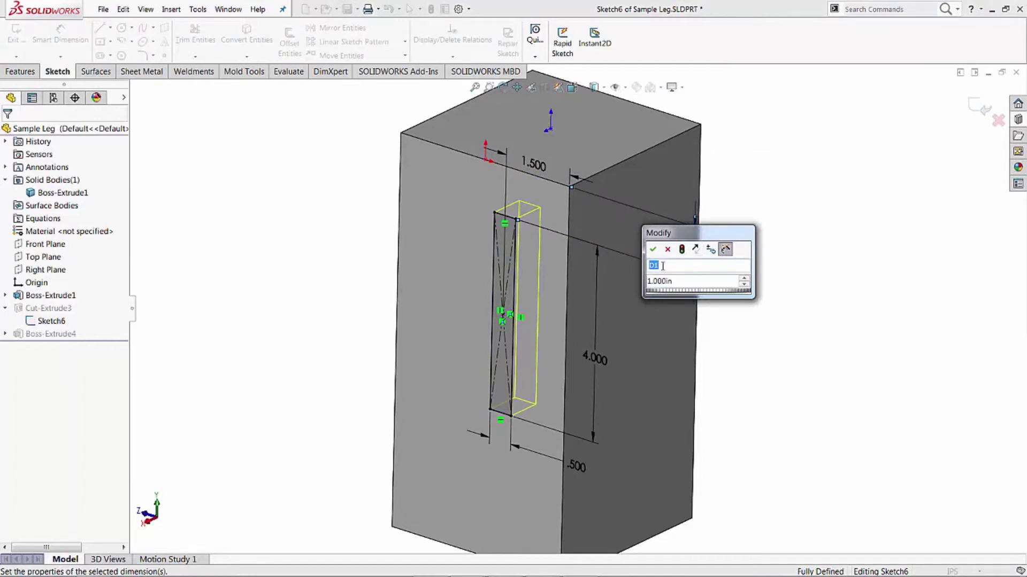
{"action": "type", "text": "Ver"}
{"action": "type", "text": "tlocation"}
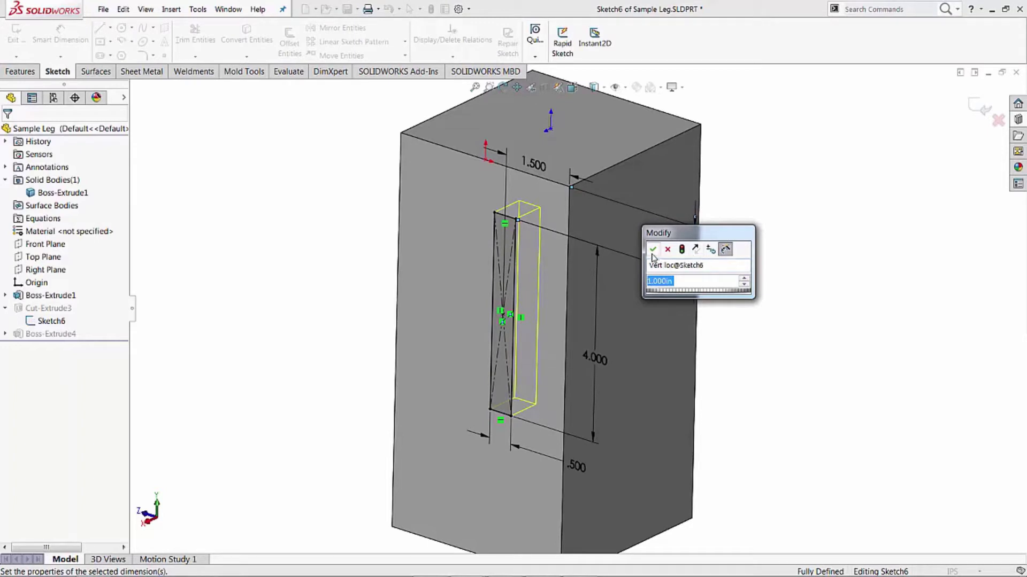
{"action": "key", "text": "Return"}
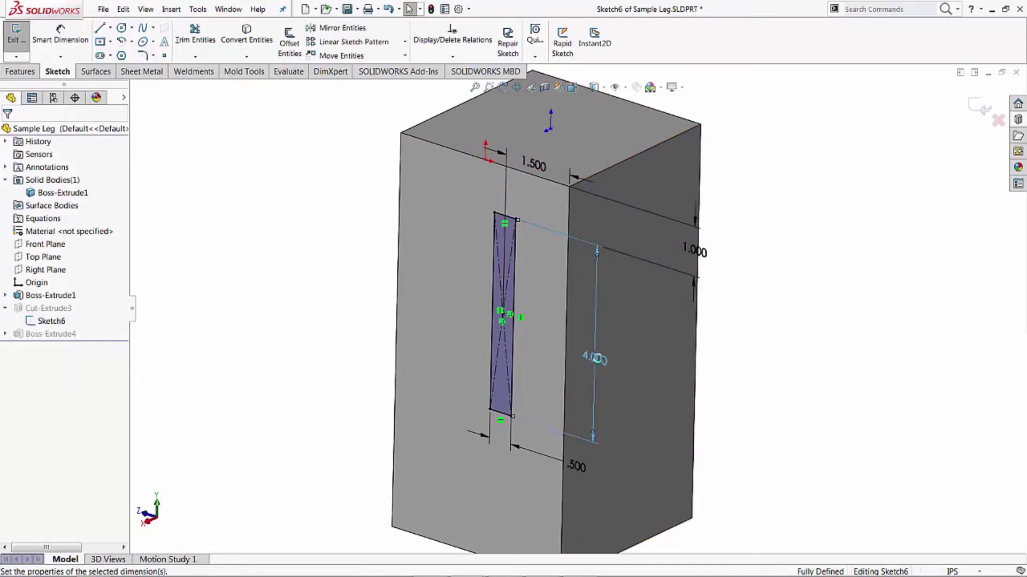
- Rename the 4.000 dimension to 'tenon height'
{"action": "double_click", "coordinate": [606, 376]}
{"action": "left_click", "coordinate": [559, 372]}
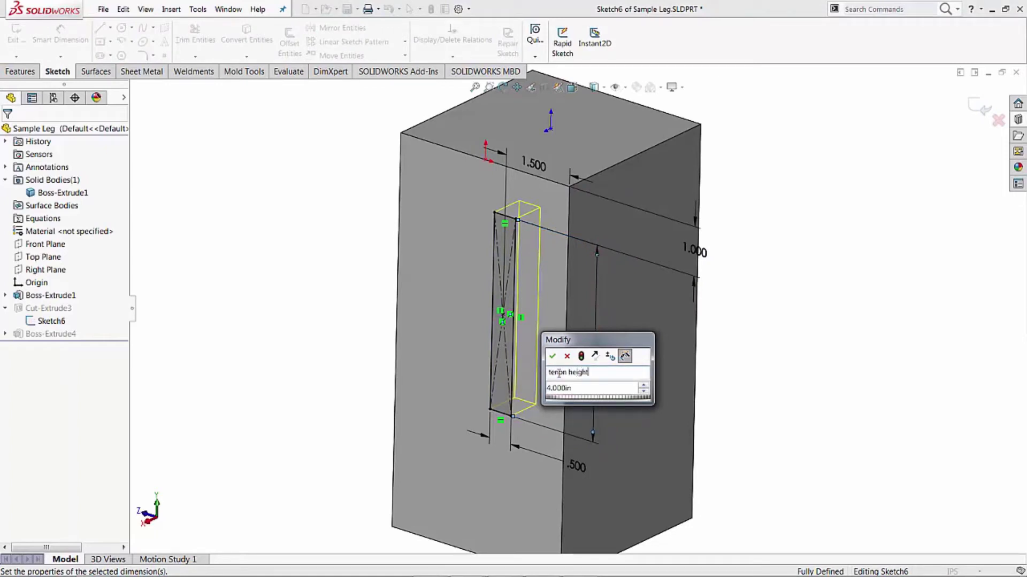
{"action": "key", "text": "Tab"}
{"action": "left_click", "coordinate": [552, 356]}
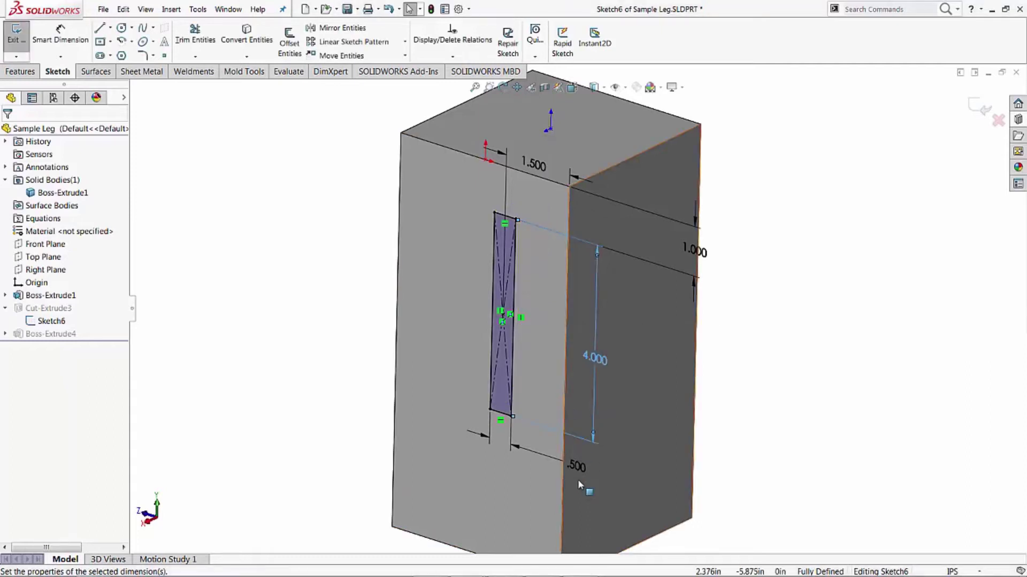
- Rename the .500 dimension to 'tenon width' and dismiss the antivirus notification
{"action": "double_click", "coordinate": [577, 467]}
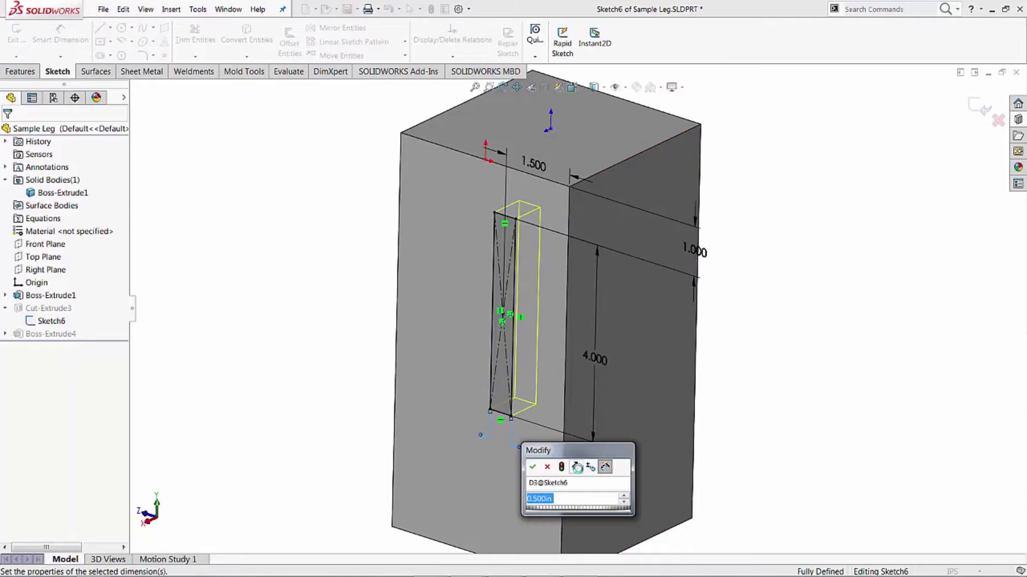
{"action": "left_click", "coordinate": [535, 484]}
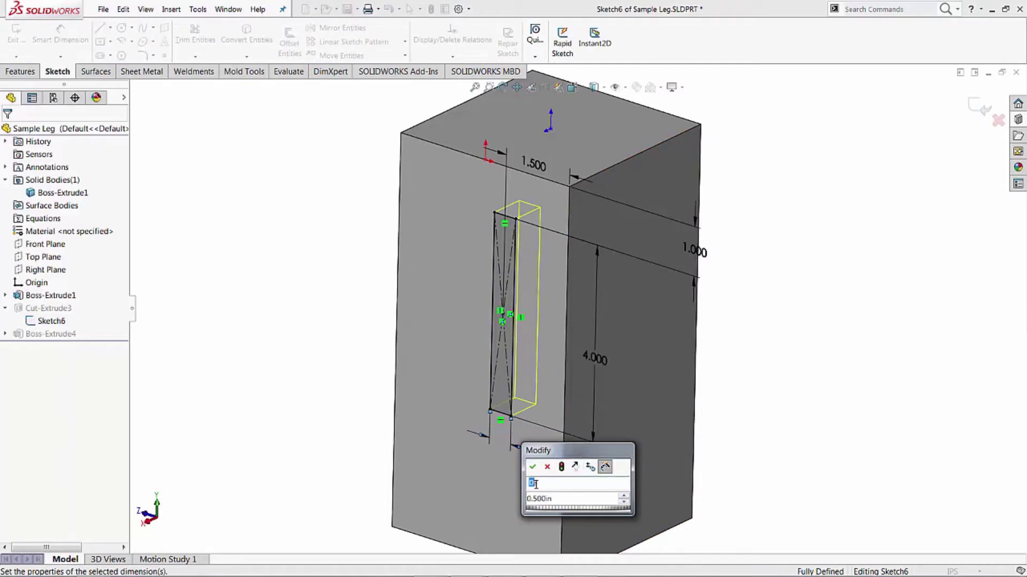
{"action": "type", "text": "tenon"}
{"action": "key", "text": "Delete"}
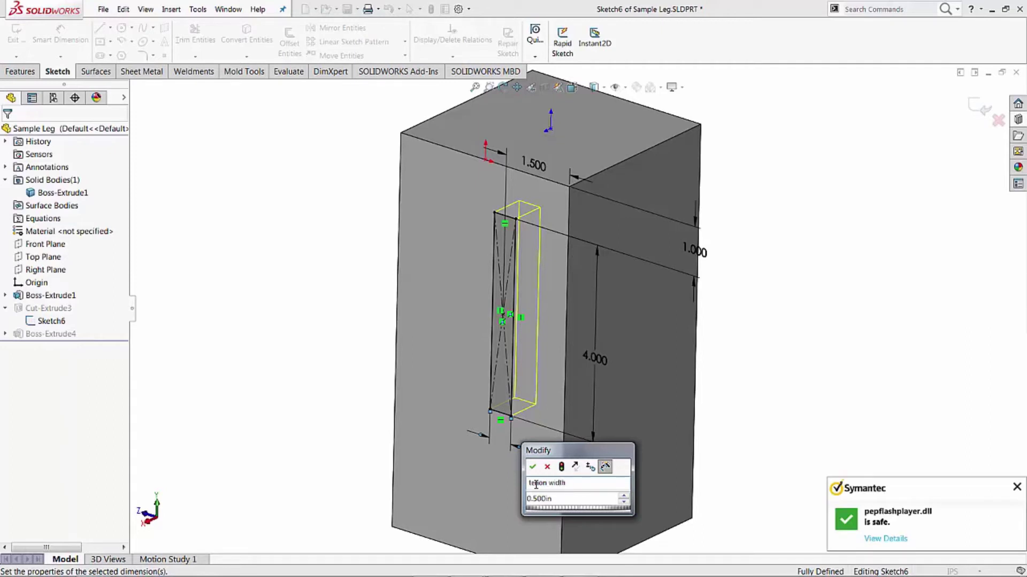
{"action": "key", "text": "Return"}
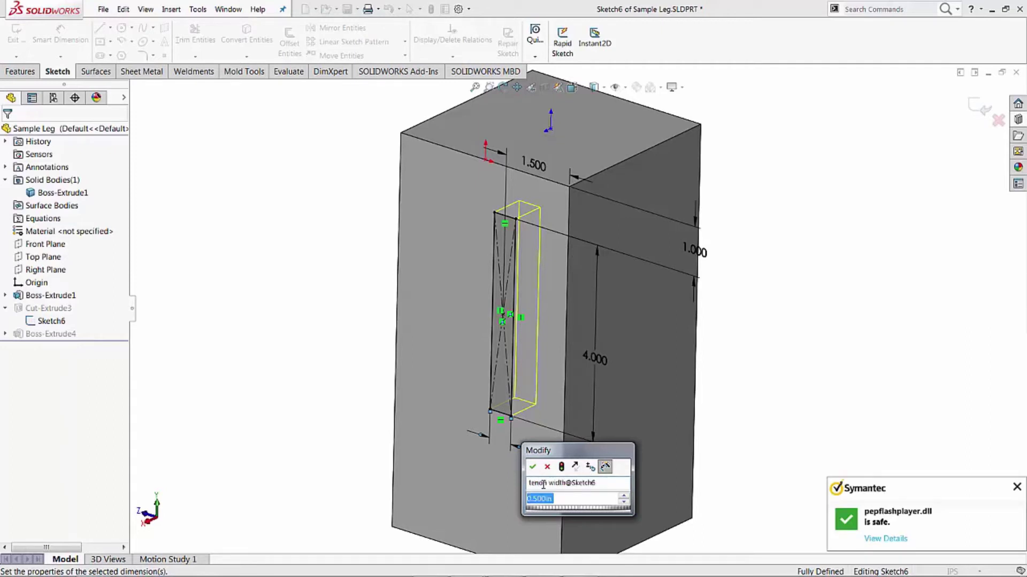
{"action": "left_click", "coordinate": [532, 467]}
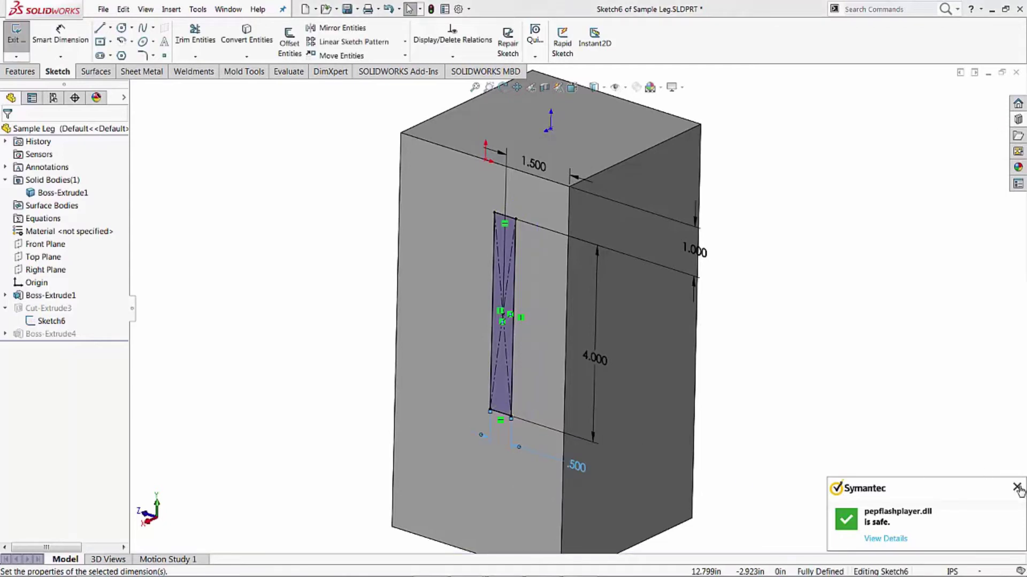
{"action": "left_click", "coordinate": [1017, 488]}
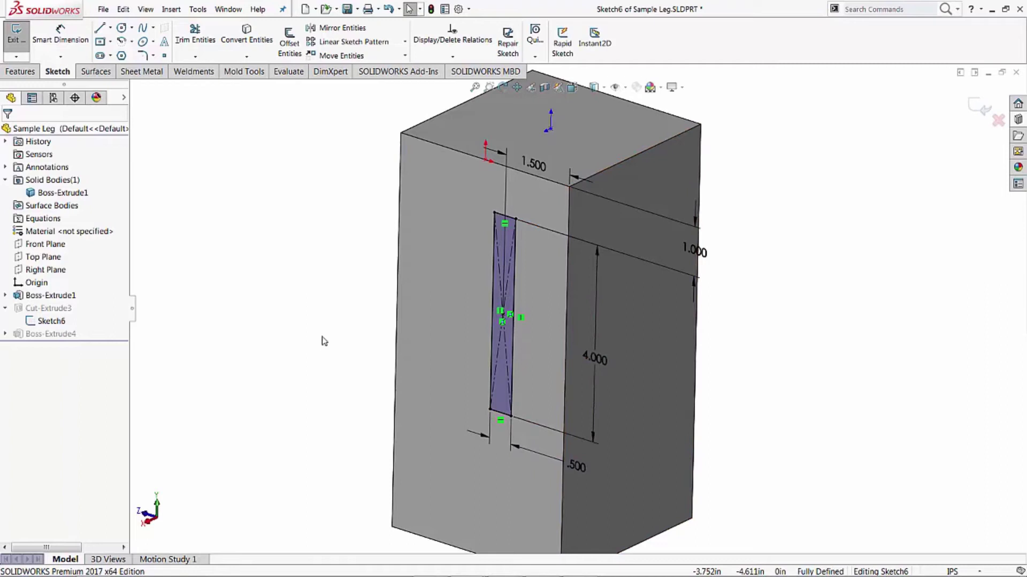
- Exit Sketch6, then rename Boss-Extrude4's 1.500 in depth D1 to 'tenon length'
{"action": "left_click", "coordinate": [980, 107]}
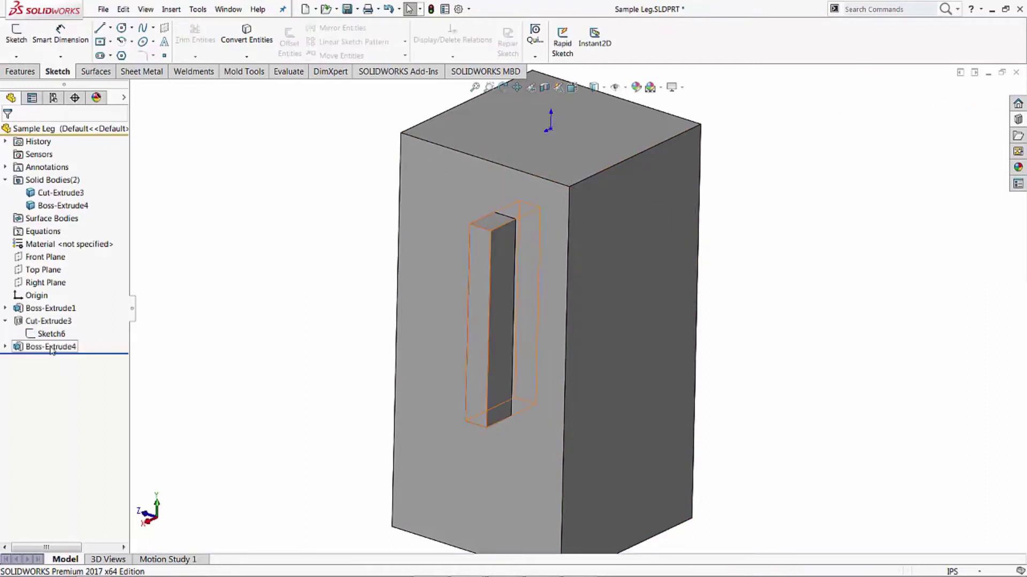
{"action": "mouse_move", "coordinate": [52, 351]}
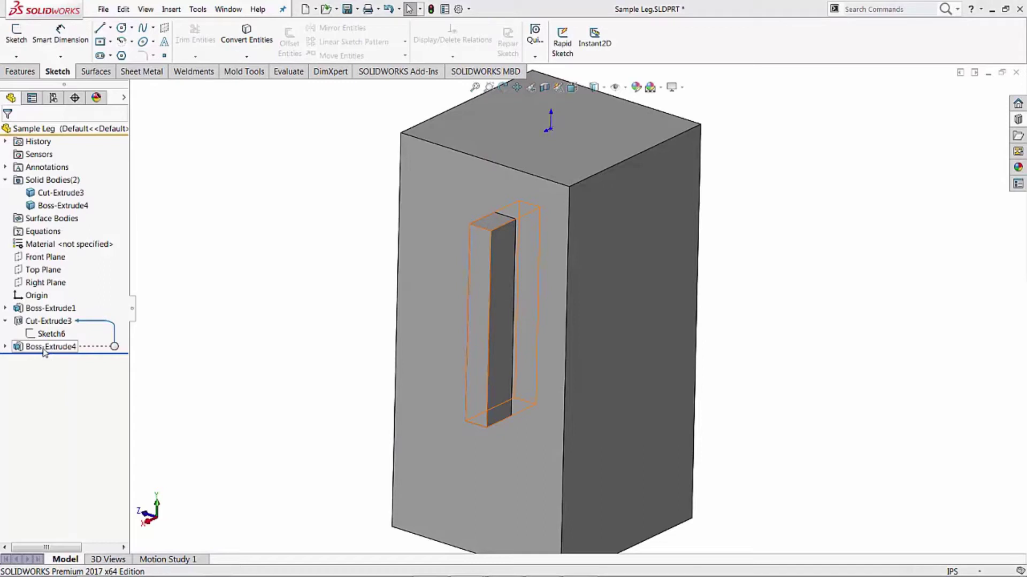
{"action": "left_click", "coordinate": [44, 350]}
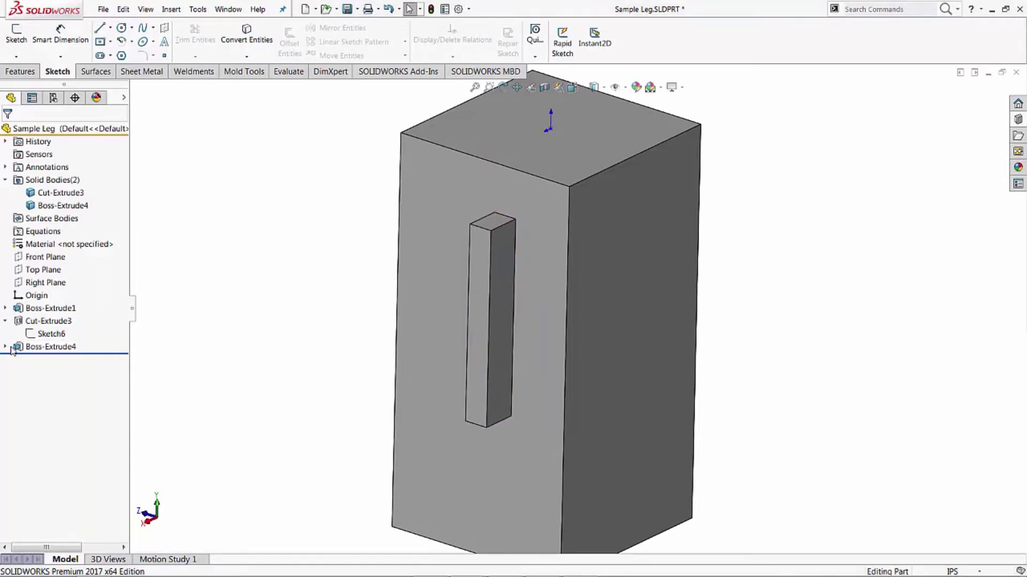
{"action": "left_click", "coordinate": [53, 350]}
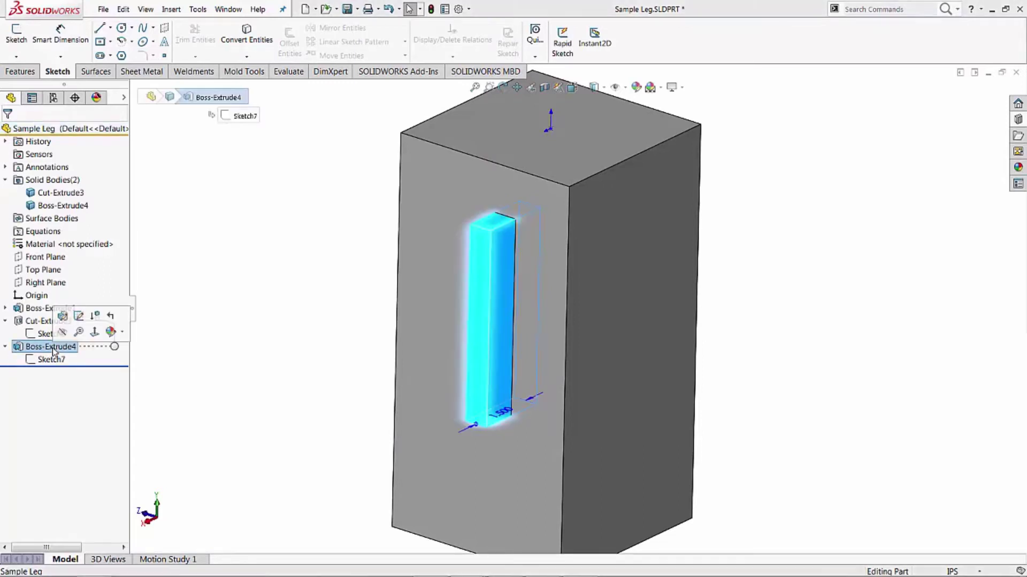
{"action": "double_click", "coordinate": [503, 415]}
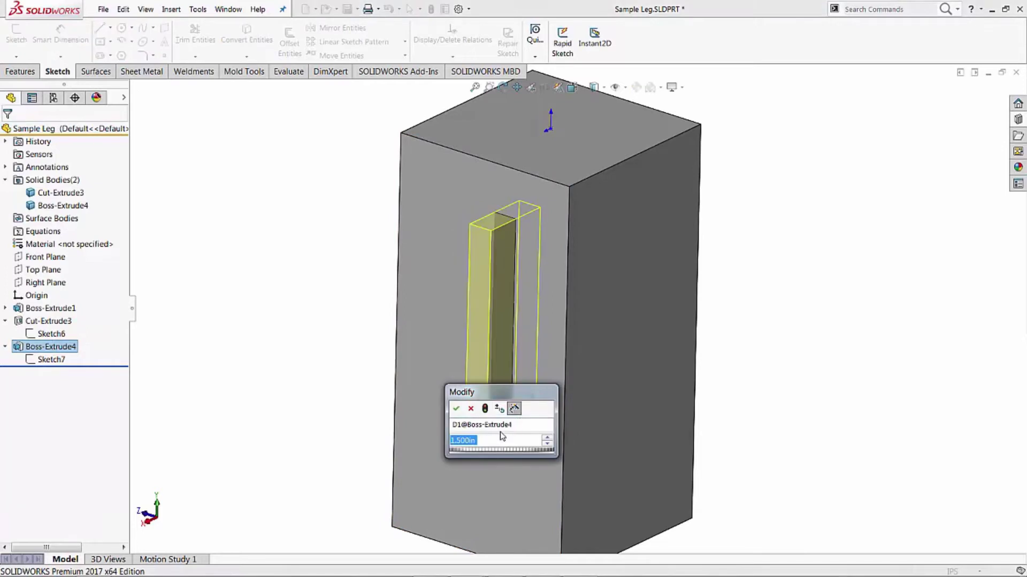
{"action": "left_click", "coordinate": [463, 426]}
{"action": "type", "text": "tenon length"}
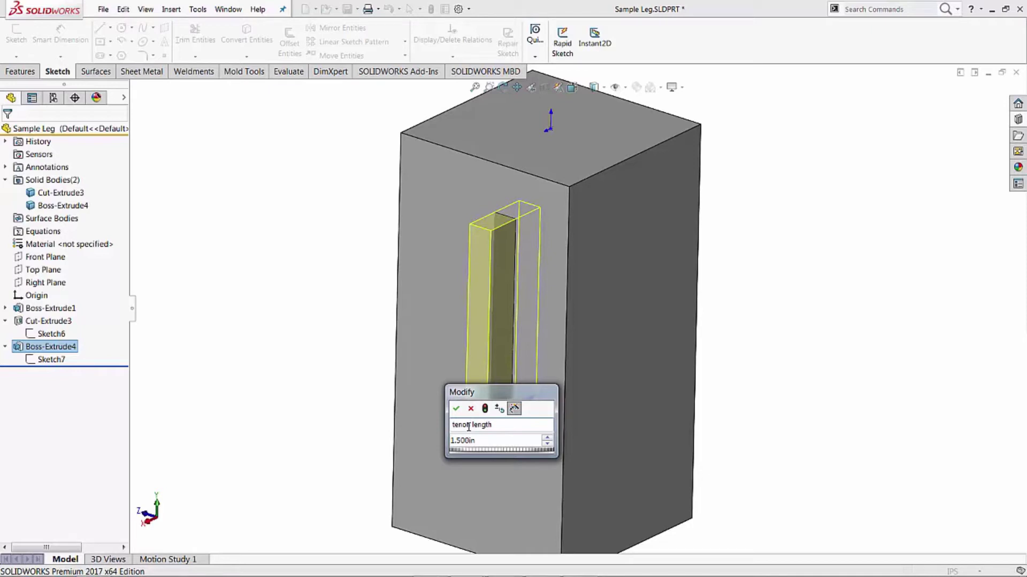
{"action": "key", "text": "Tab"}
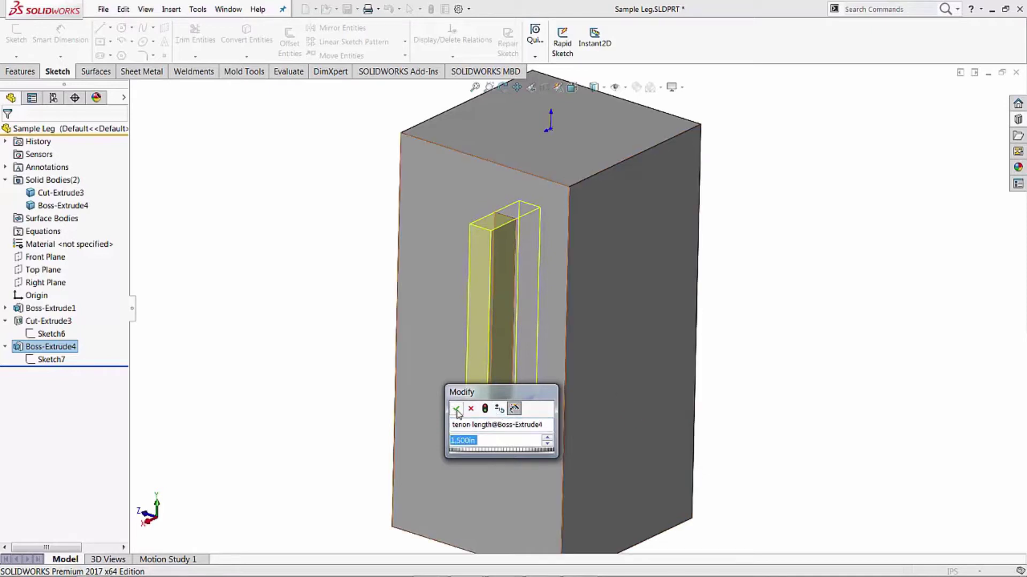
{"action": "key", "text": "Return"}
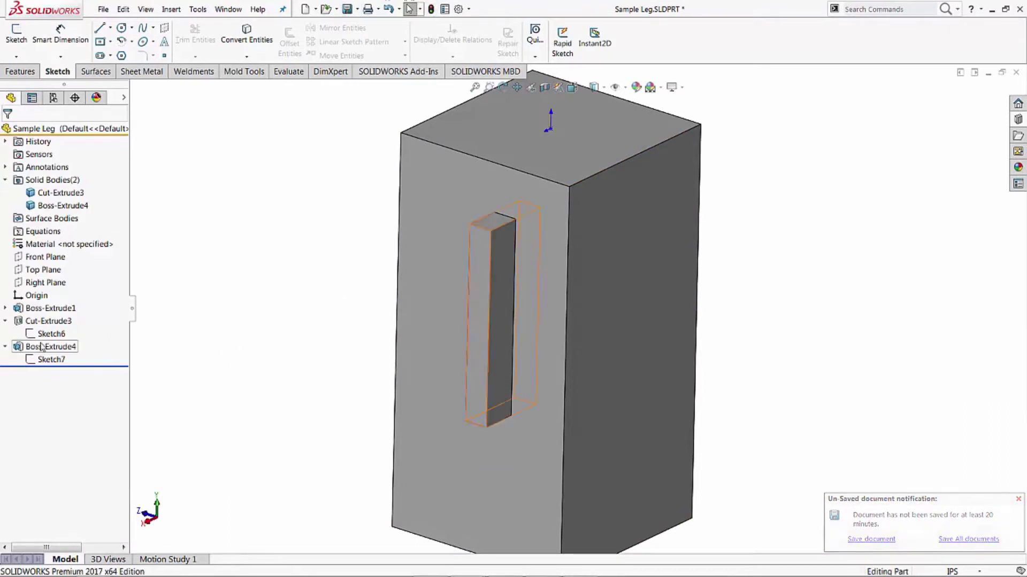
- Rename the Cut-Extrude3 feature to 'Mortise'
{"action": "left_click", "coordinate": [5, 321]}
{"action": "left_click", "coordinate": [5, 334]}
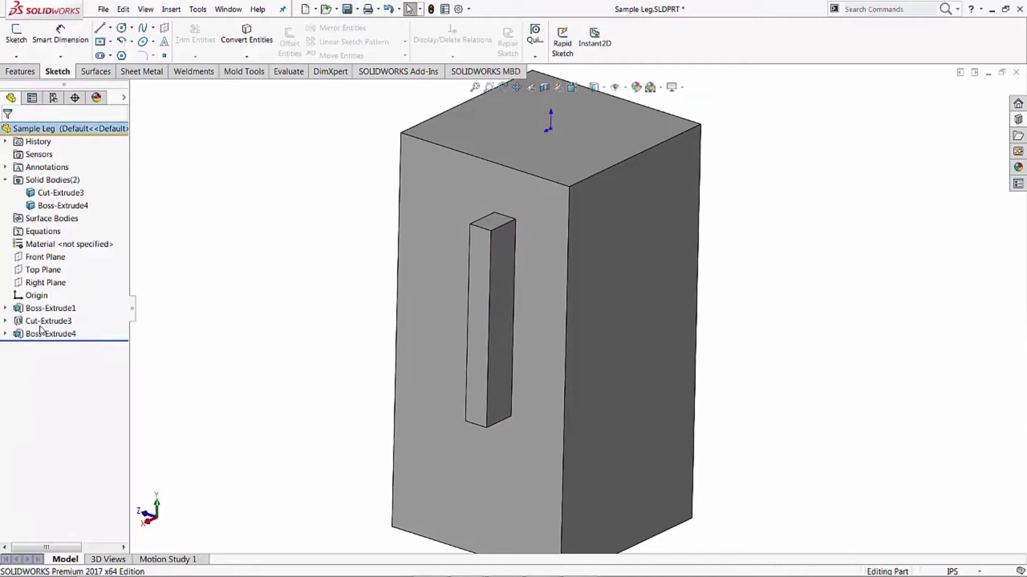
{"action": "left_click", "coordinate": [57, 322]}
{"action": "left_click", "coordinate": [56, 324]}
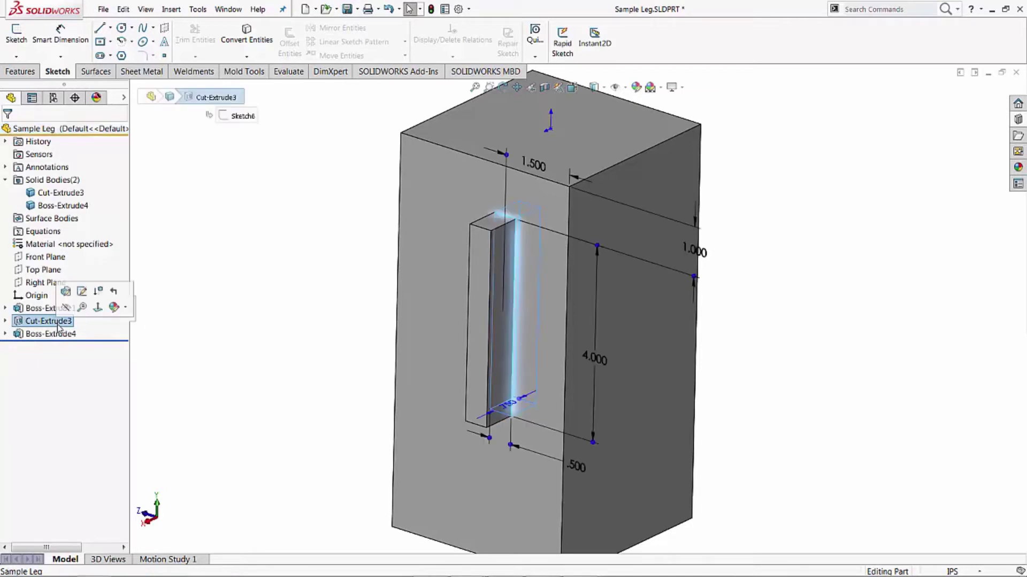
{"action": "left_click", "coordinate": [45, 322]}
{"action": "type", "text": "Mor"}
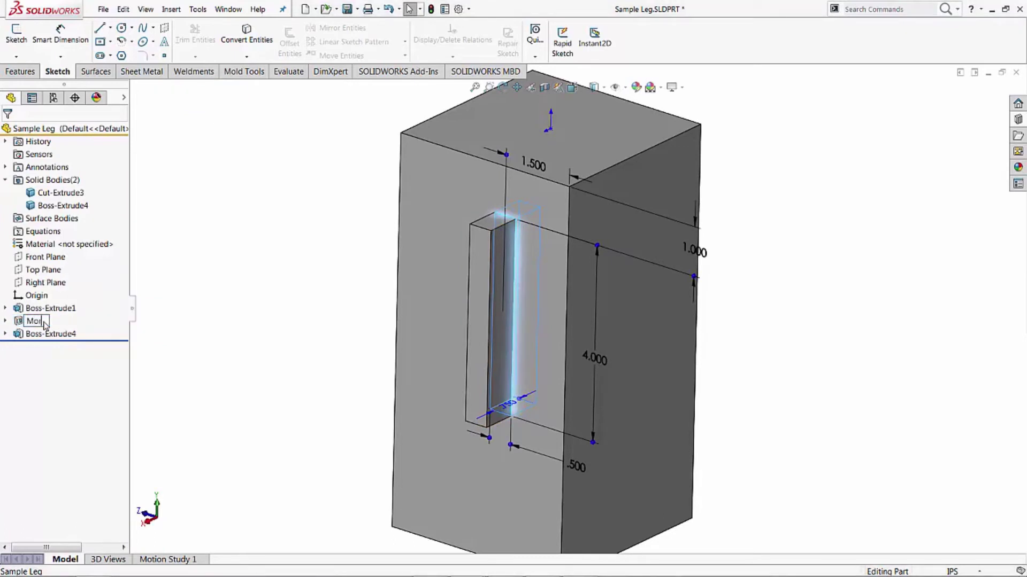
{"action": "type", "text": "tise"}
{"action": "key", "text": "Return"}
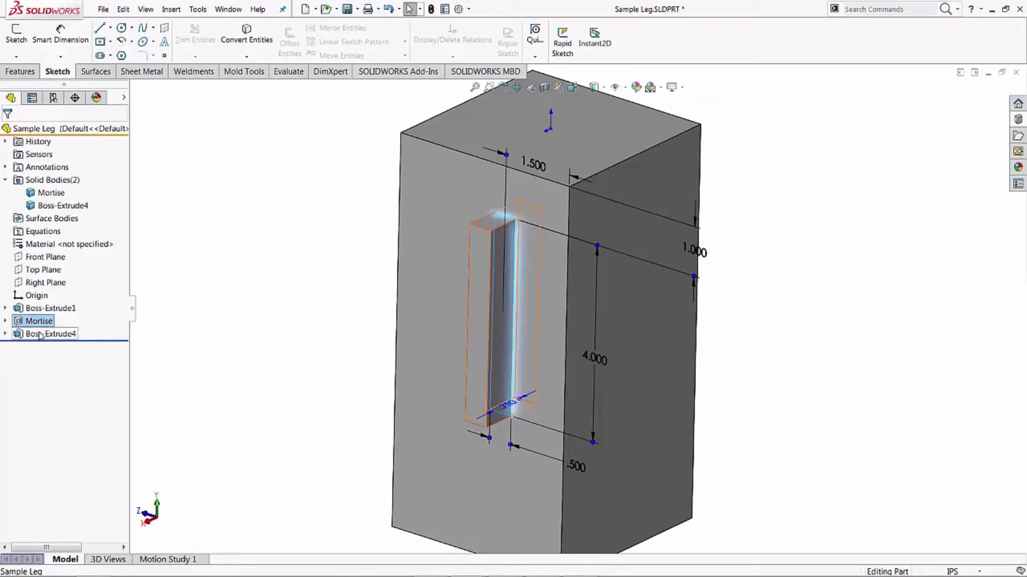
- Rename the Boss-Extrude4 feature to 'Tenon'
{"action": "left_click", "coordinate": [42, 335]}
{"action": "left_click", "coordinate": [43, 334]}
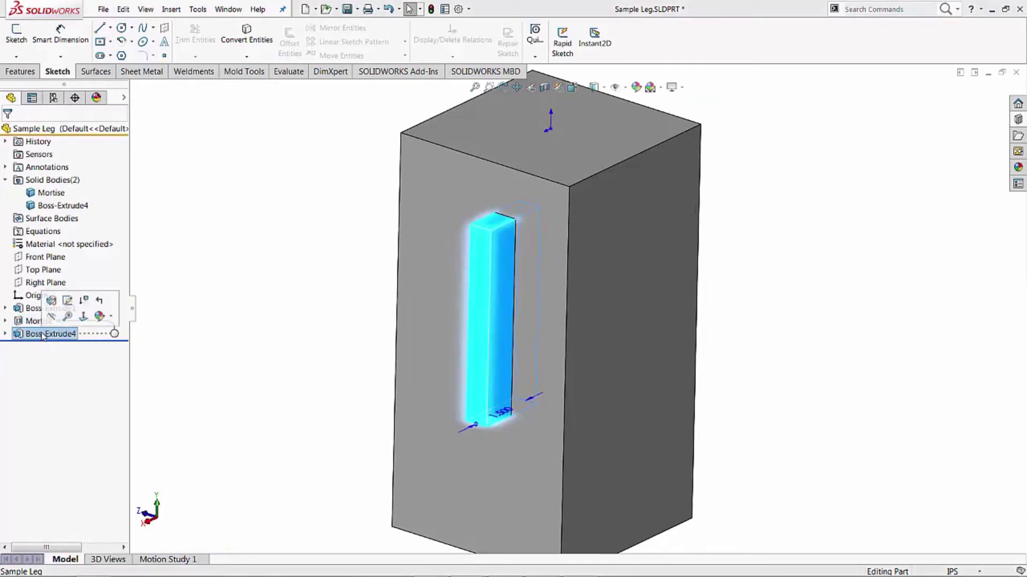
{"action": "type", "text": "Ten"}
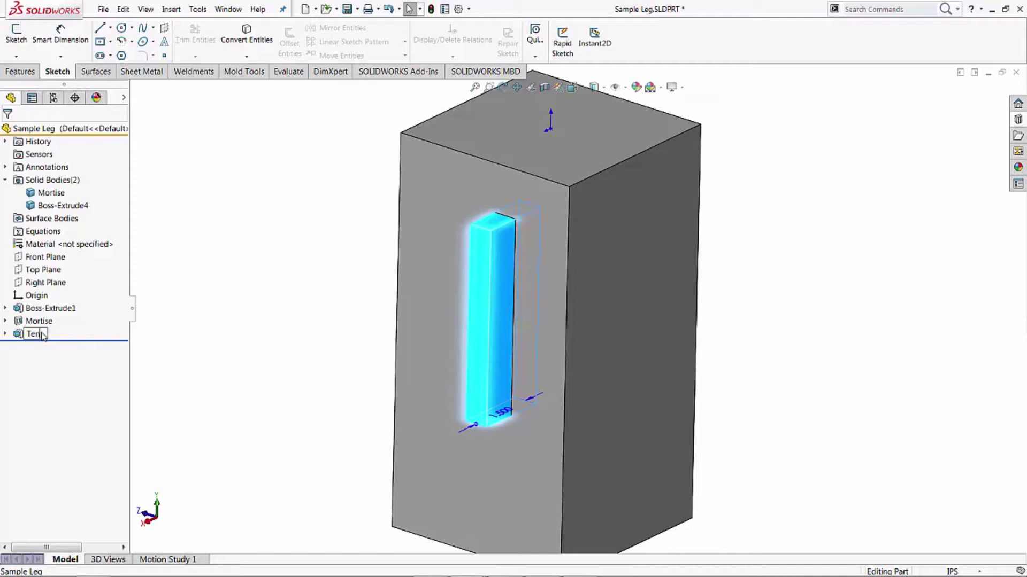
{"action": "type", "text": "on"}
{"action": "key", "text": "Return"}
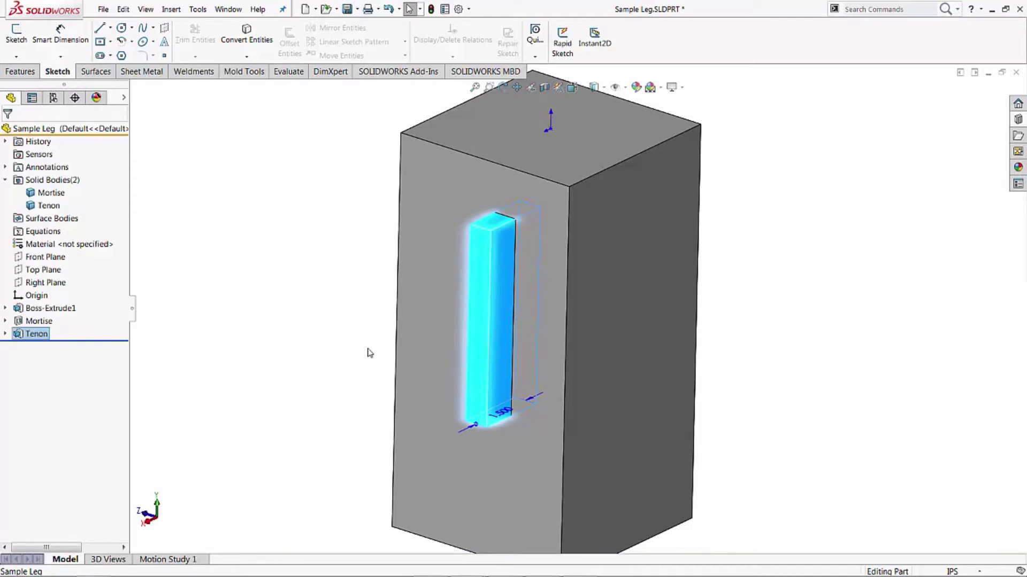
{"action": "left_click", "coordinate": [214, 337]}
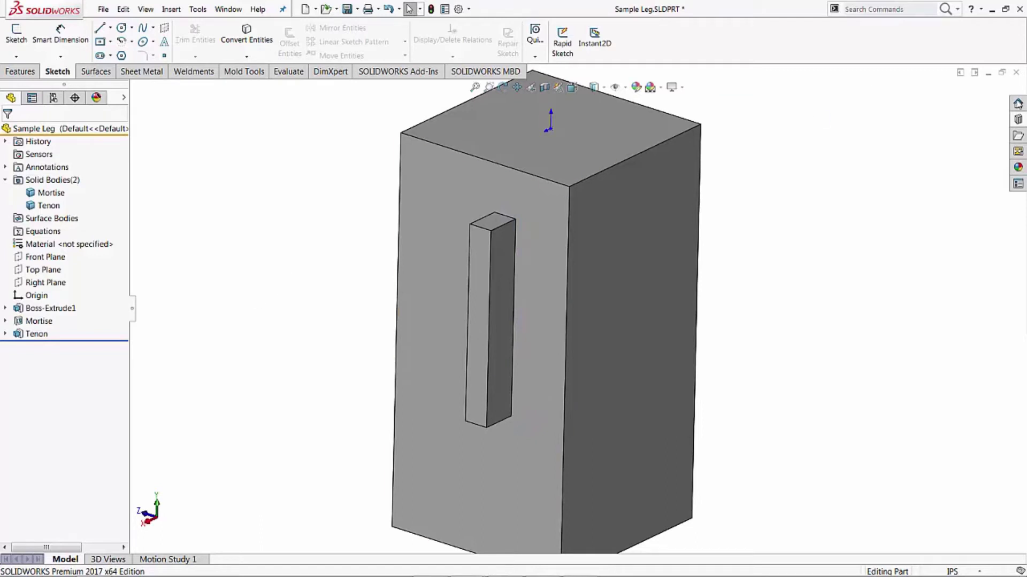
- In the Design Library, add the Mortise and Tenon features to a new library item
{"action": "left_click", "coordinate": [1018, 120]}
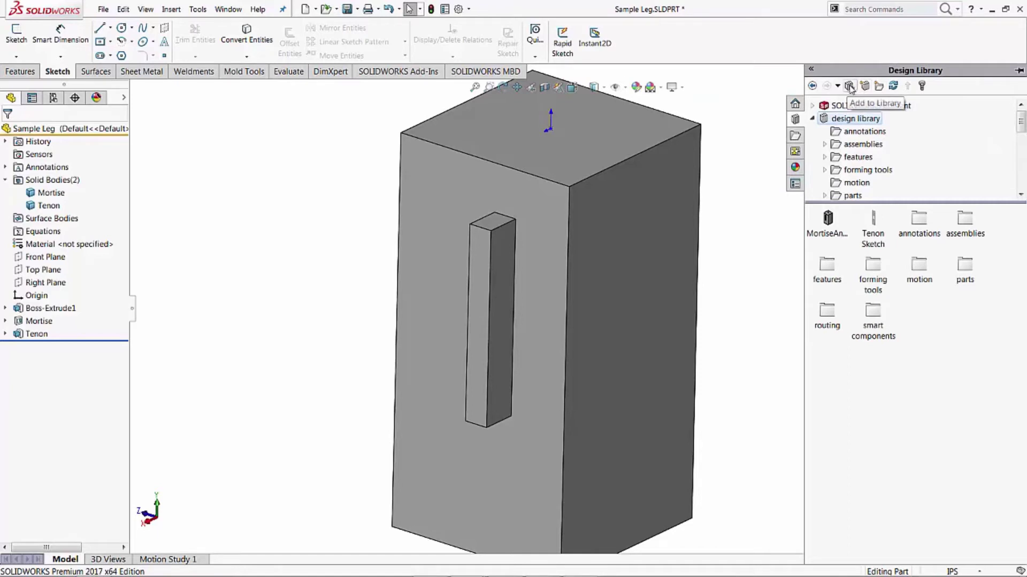
{"action": "left_click", "coordinate": [850, 86]}
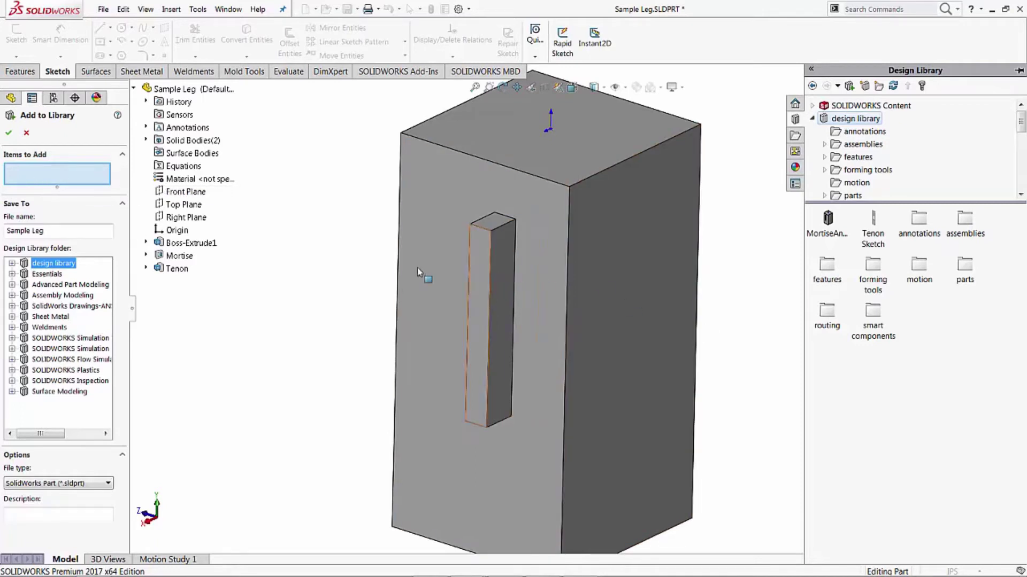
{"action": "left_click", "coordinate": [178, 258]}
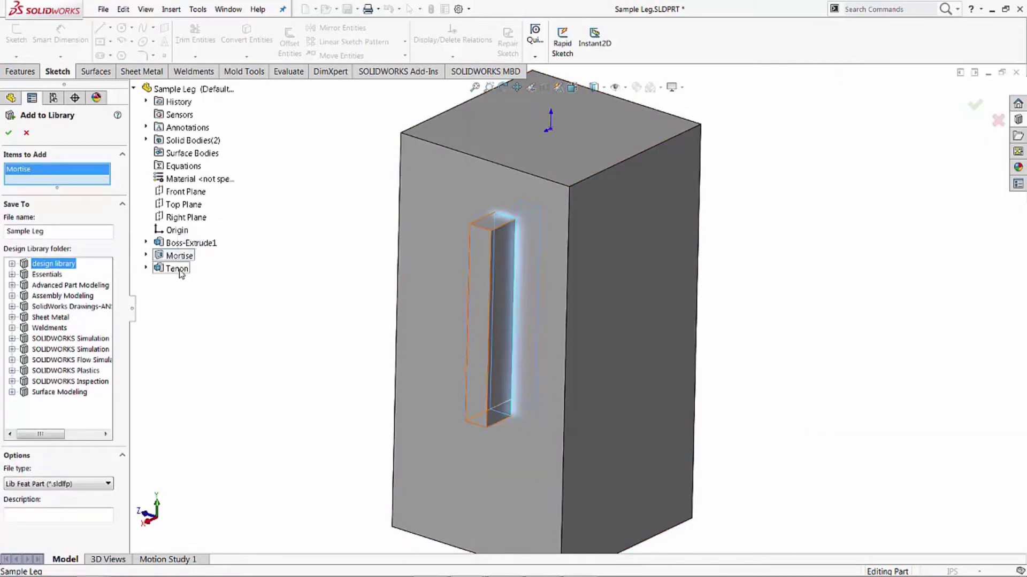
{"action": "left_click", "coordinate": [179, 269]}
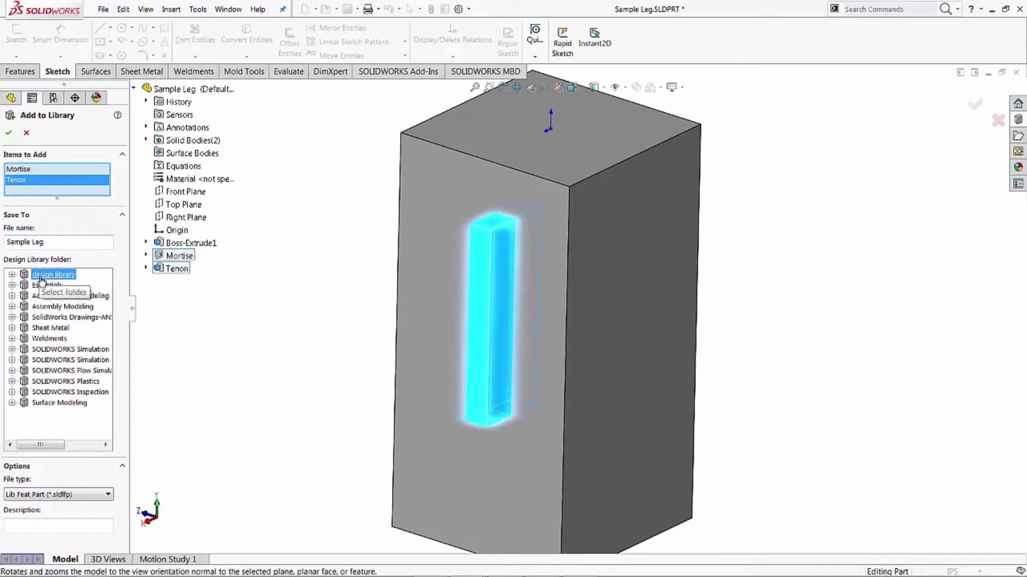
- Name the library feature file 'Mortise and tenon feature' and confirm
{"action": "left_click", "coordinate": [12, 274]}
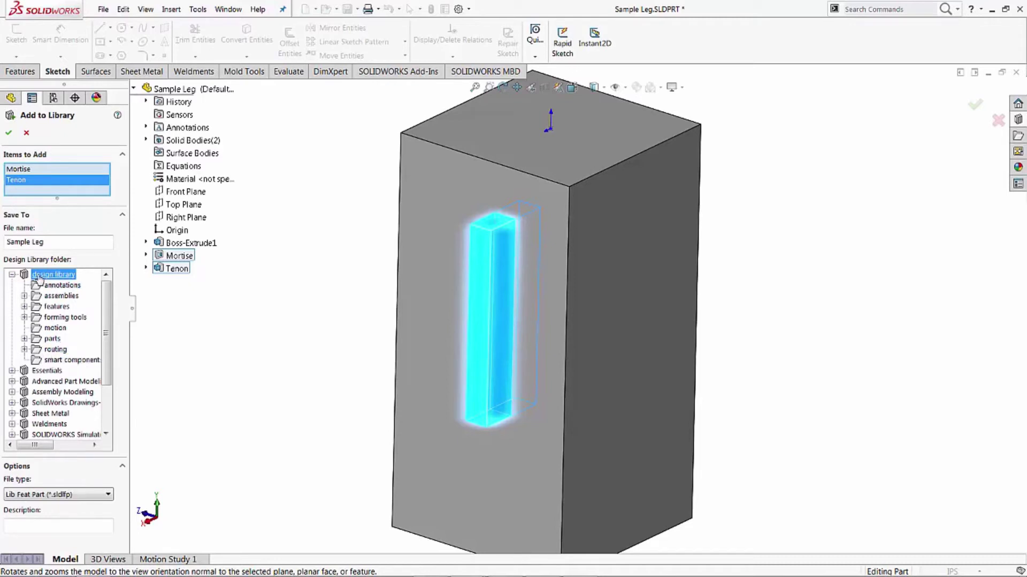
{"action": "double_click", "coordinate": [38, 276]}
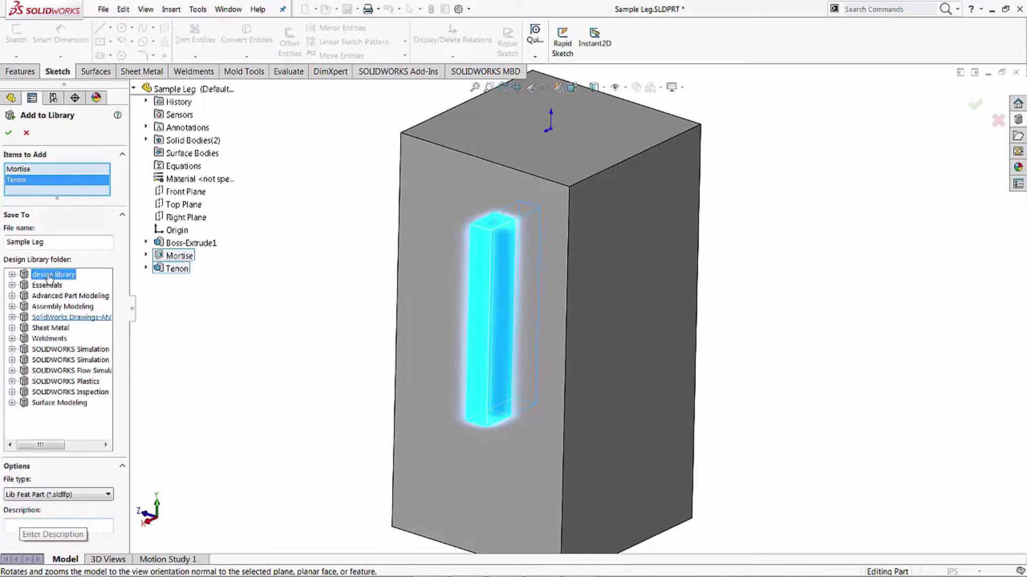
{"action": "left_click_drag", "start_coordinate": [62, 241], "coordinate": [2, 248]}
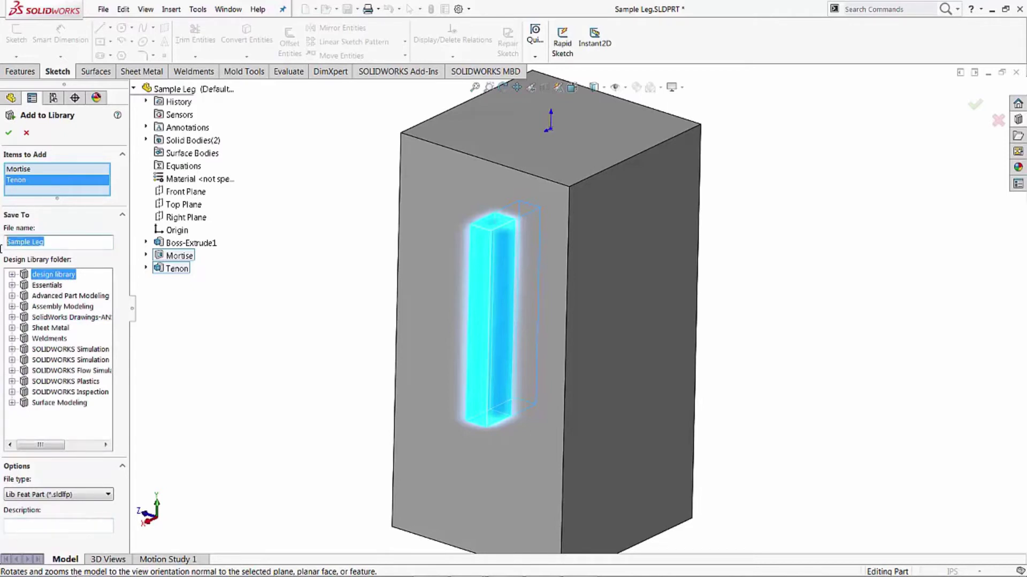
{"action": "type", "text": "Mortise and tenon feature"}
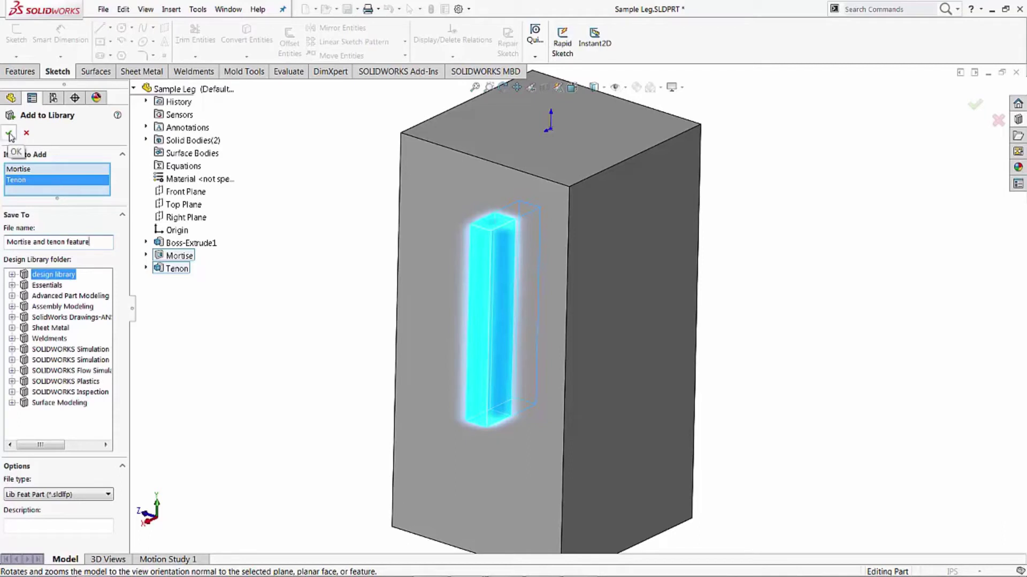
{"action": "left_click", "coordinate": [9, 133]}
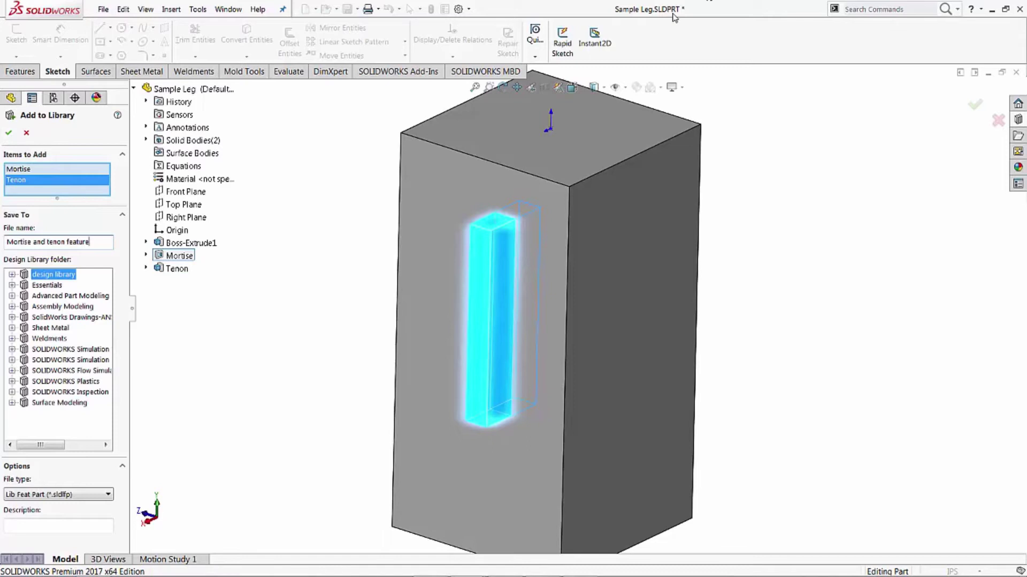
- Finish saving the library feature, then open 'Mortise and tenon feature' from the Design Library
{"action": "left_click", "coordinate": [9, 133]}
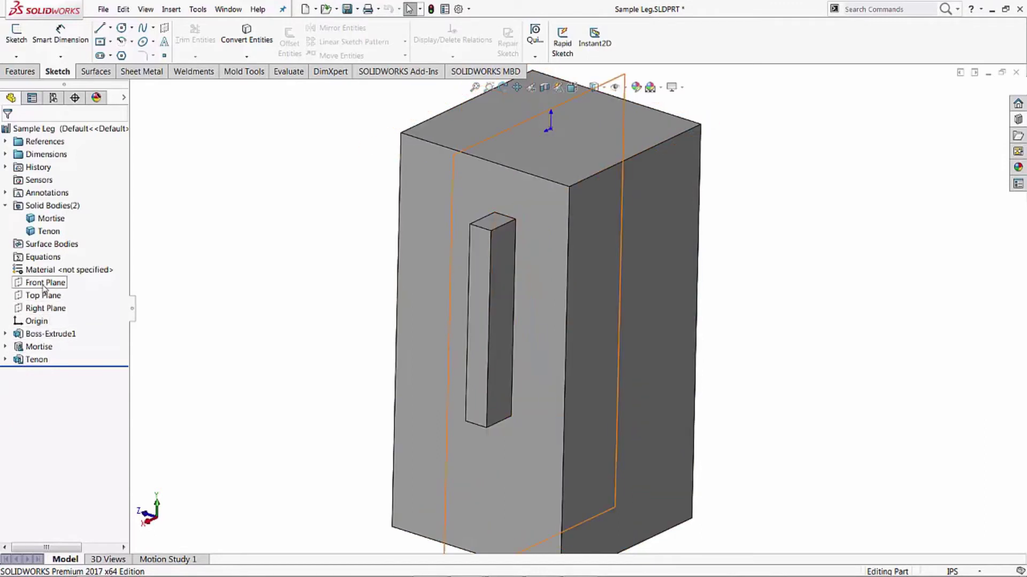
{"action": "left_click", "coordinate": [5, 206]}
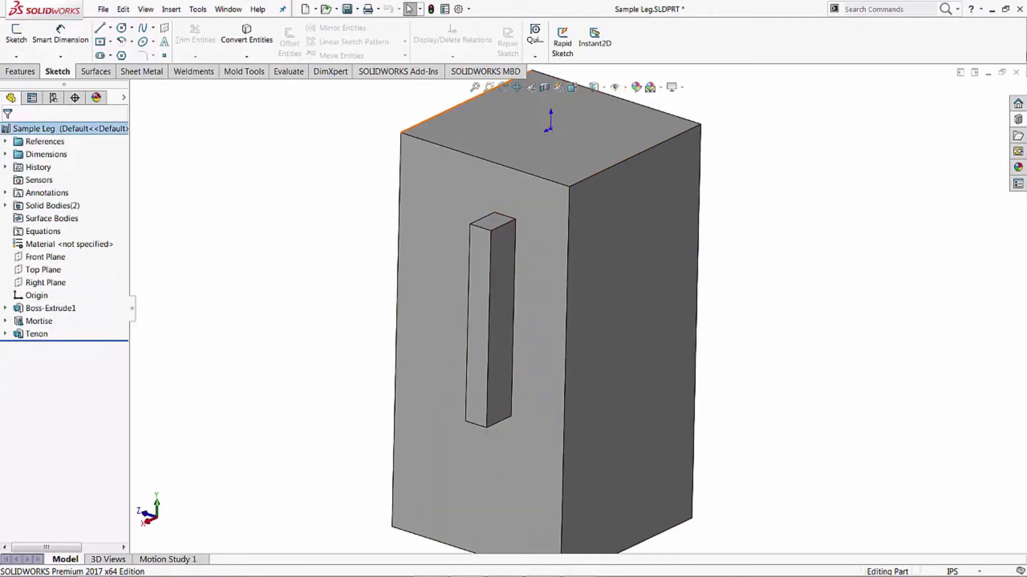
{"action": "left_click", "coordinate": [1018, 121]}
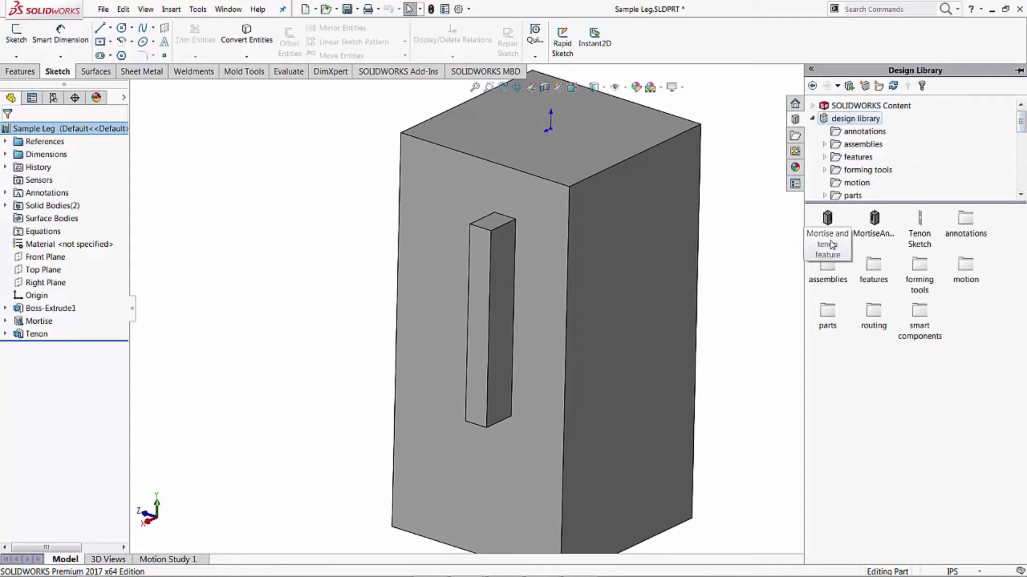
{"action": "mouse_move", "coordinate": [832, 244]}
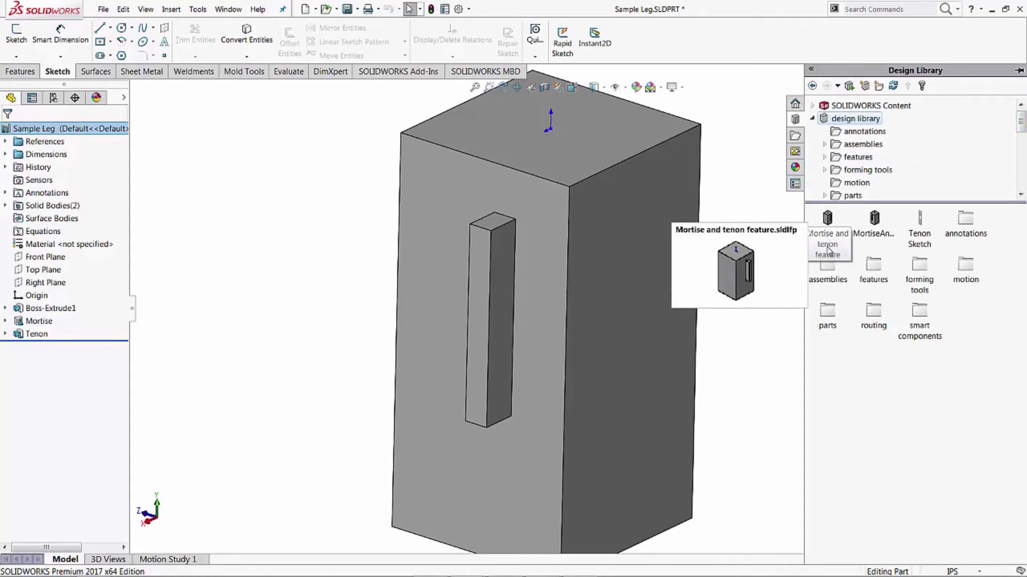
{"action": "right_click", "coordinate": [828, 228]}
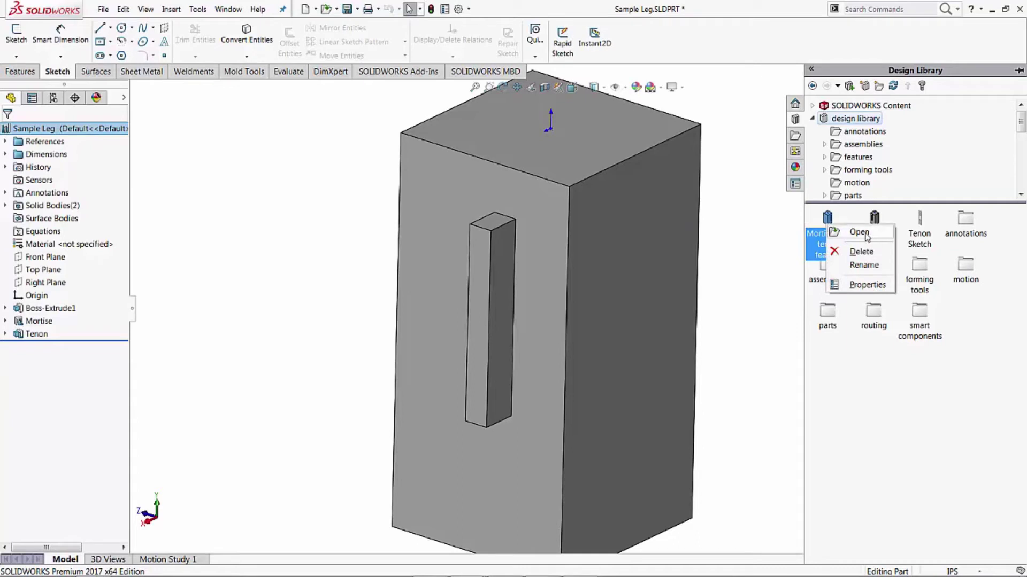
{"action": "left_click", "coordinate": [861, 233]}
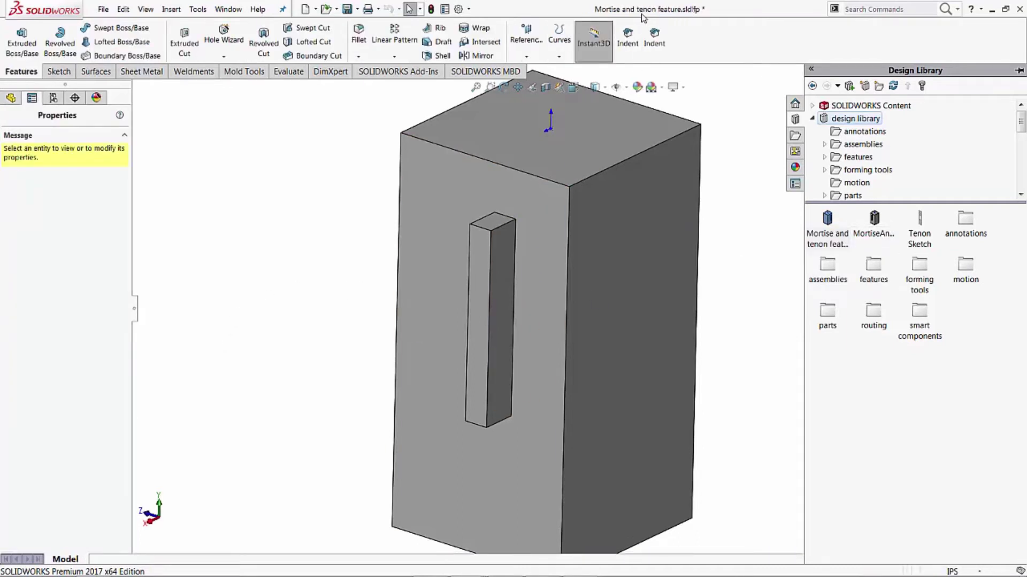
- Expand the library part's References and Dimensions folders, then collapse References, leaving Dimensions expanded
{"action": "mouse_move", "coordinate": [651, 15]}
{"action": "left_click", "coordinate": [10, 98]}
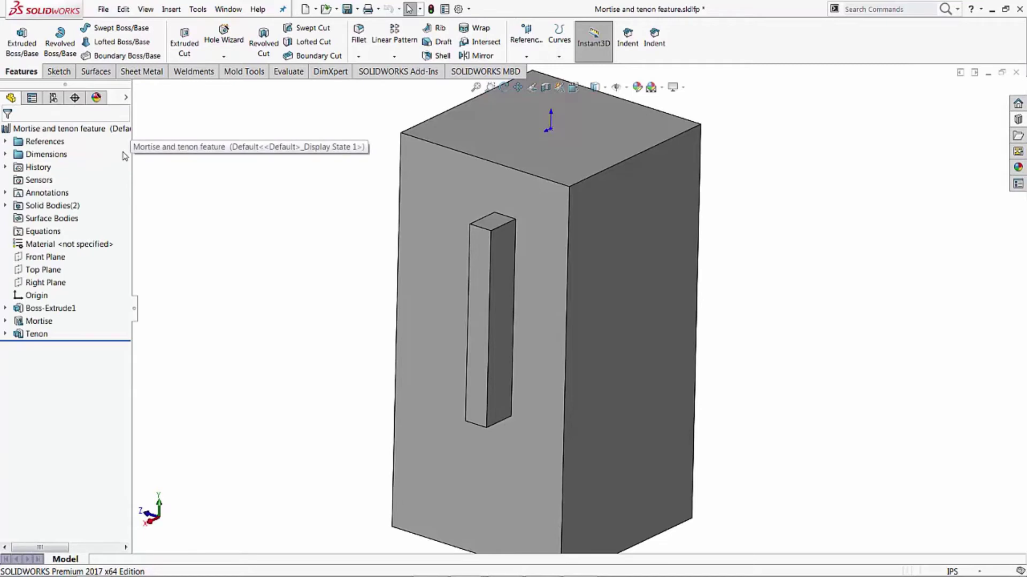
{"action": "left_click", "coordinate": [5, 141]}
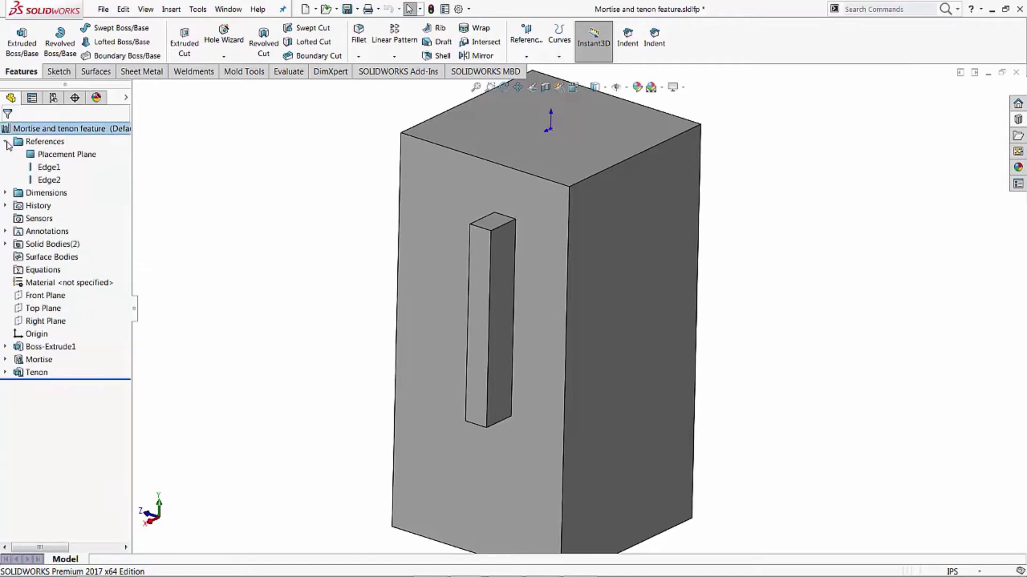
{"action": "left_click", "coordinate": [6, 193]}
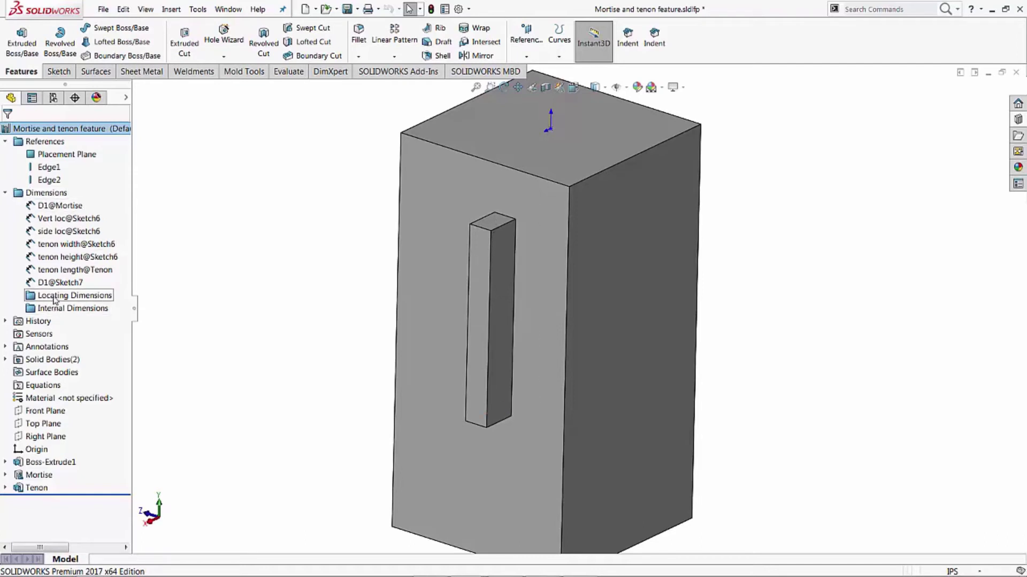
{"action": "left_click", "coordinate": [6, 143]}
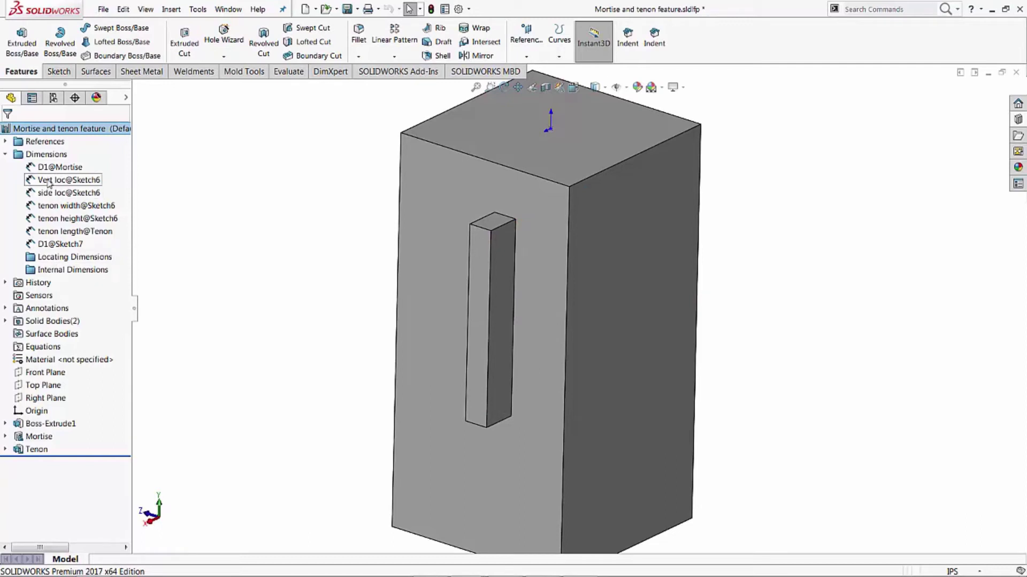
- Move Vert loc into the Locating Dimensions folder and select the Internal Dimensions folder
{"action": "mouse_move", "coordinate": [48, 184]}
{"action": "left_mouse_down"}
{"action": "mouse_move", "coordinate": [43, 259]}
{"action": "mouse_move", "coordinate": [47, 181]}
{"action": "mouse_move", "coordinate": [45, 245]}
{"action": "left_mouse_up"}
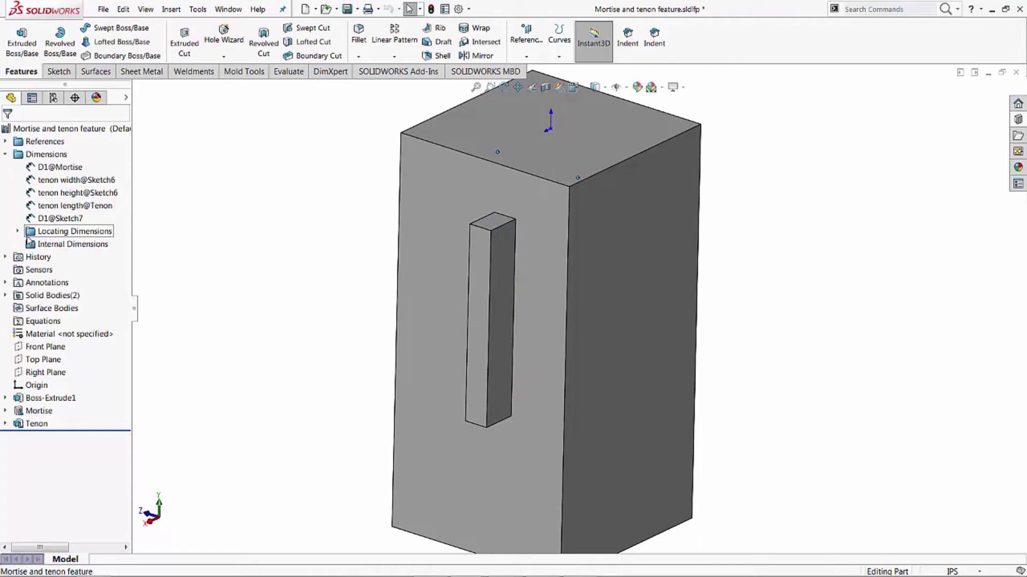
{"action": "left_click", "coordinate": [60, 245]}
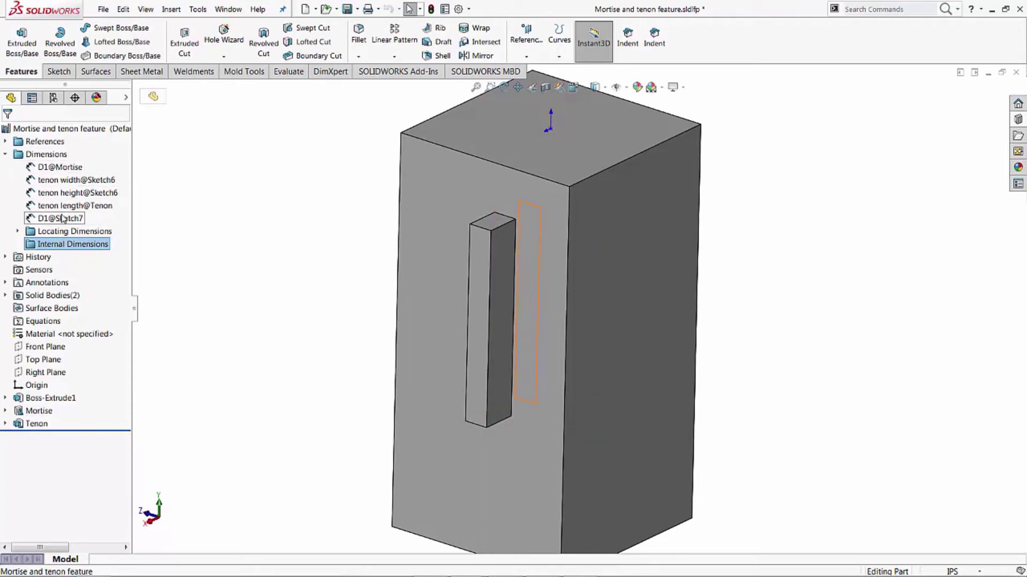
- Rename D1@Mortise to 'Tenon Depth' and file D1@Sketch7 under Internal Dimensions
{"action": "left_click", "coordinate": [40, 168]}
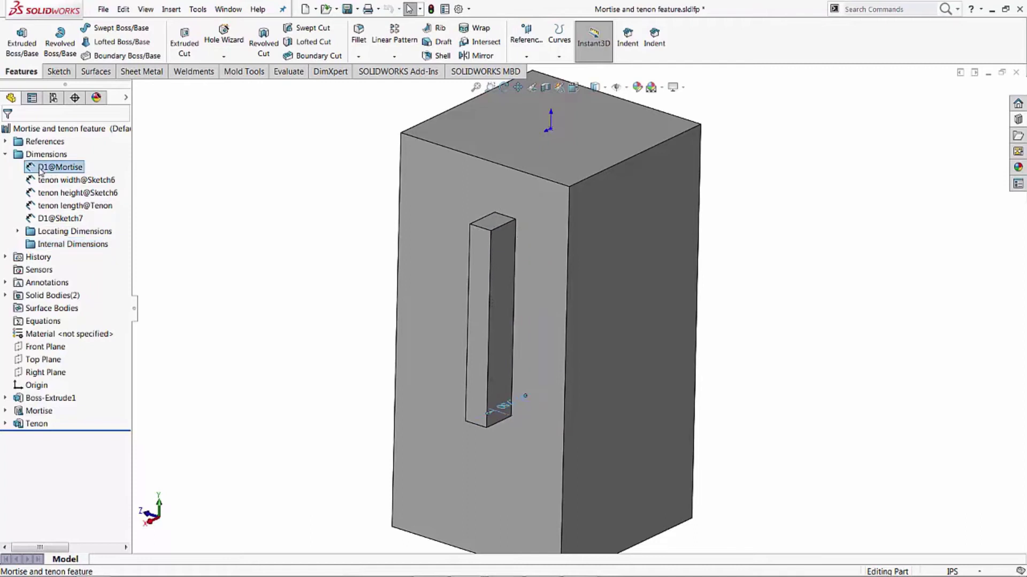
{"action": "left_click", "coordinate": [40, 168]}
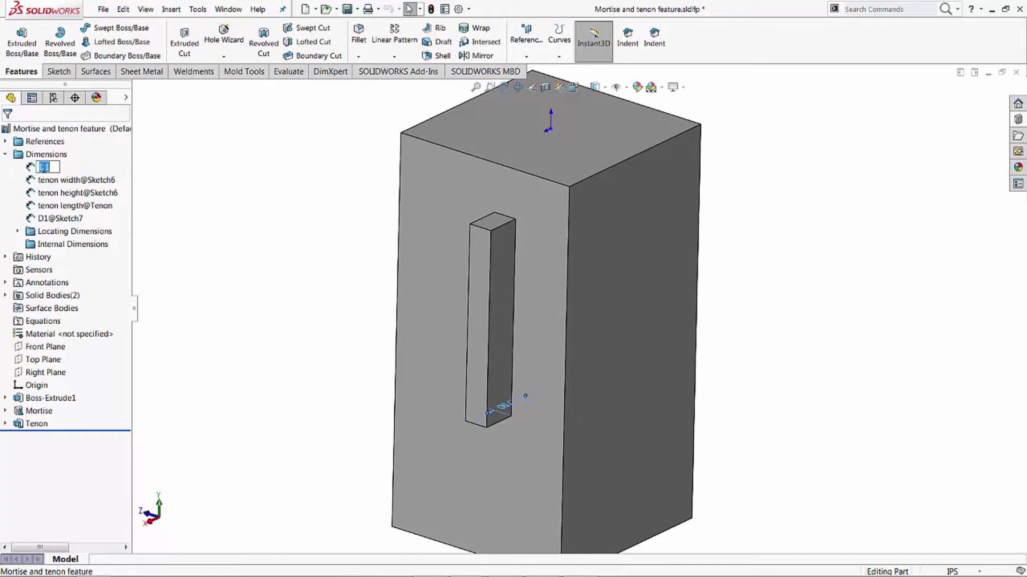
{"action": "type", "text": "Tenon Depth"}
{"action": "key", "text": "Return"}
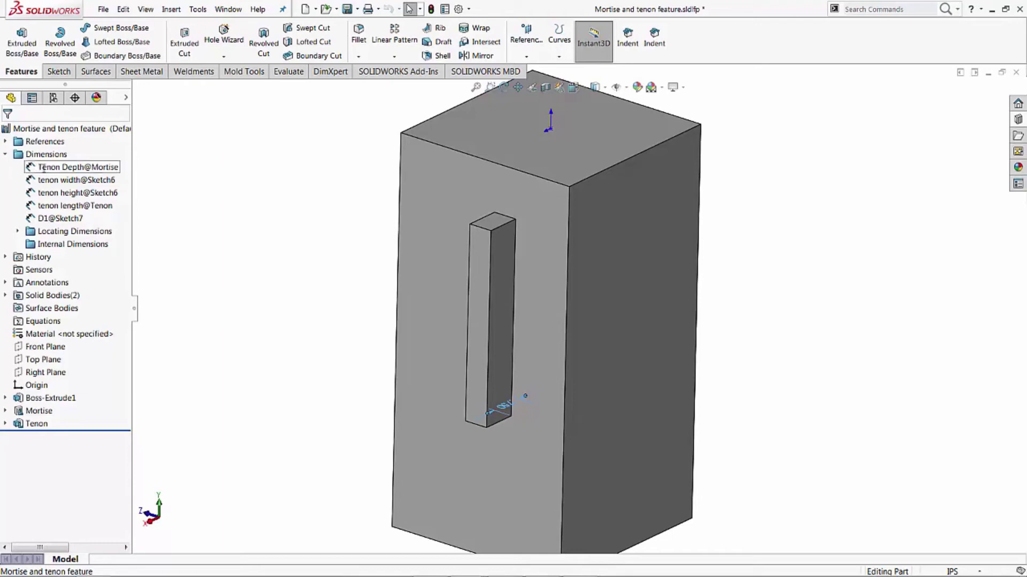
{"action": "left_click", "coordinate": [50, 218]}
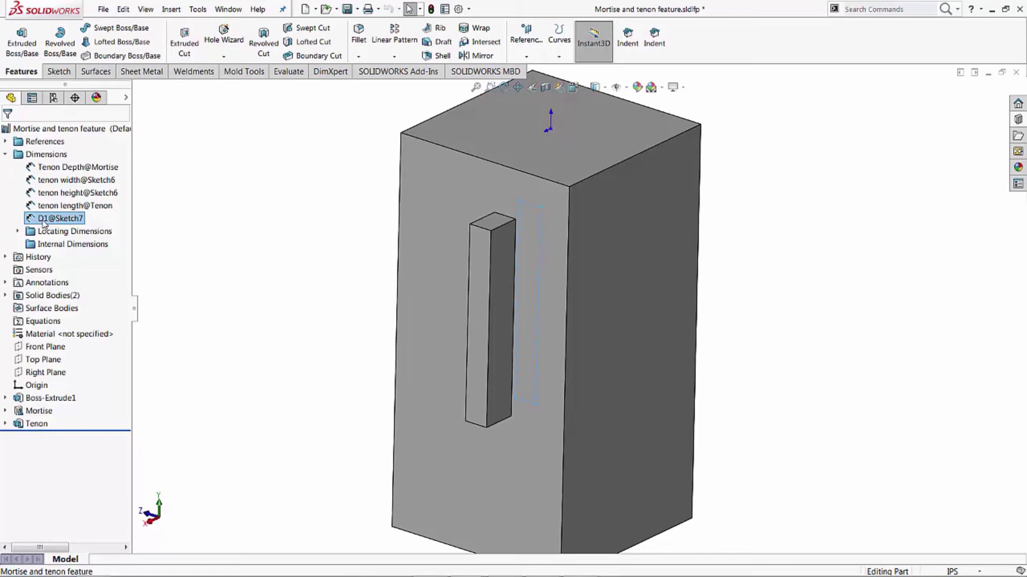
{"action": "left_click_drag", "start_coordinate": [45, 222], "coordinate": [42, 246]}
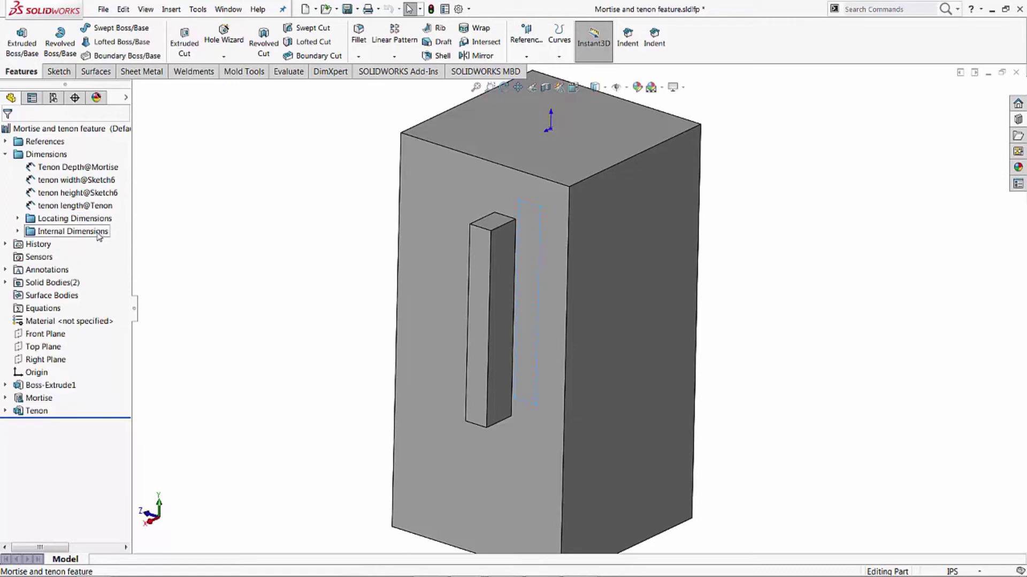
- Preview Vert loc, side loc, Tenon Depth, tenon width, height and length, then save the part
{"action": "left_click", "coordinate": [18, 218]}
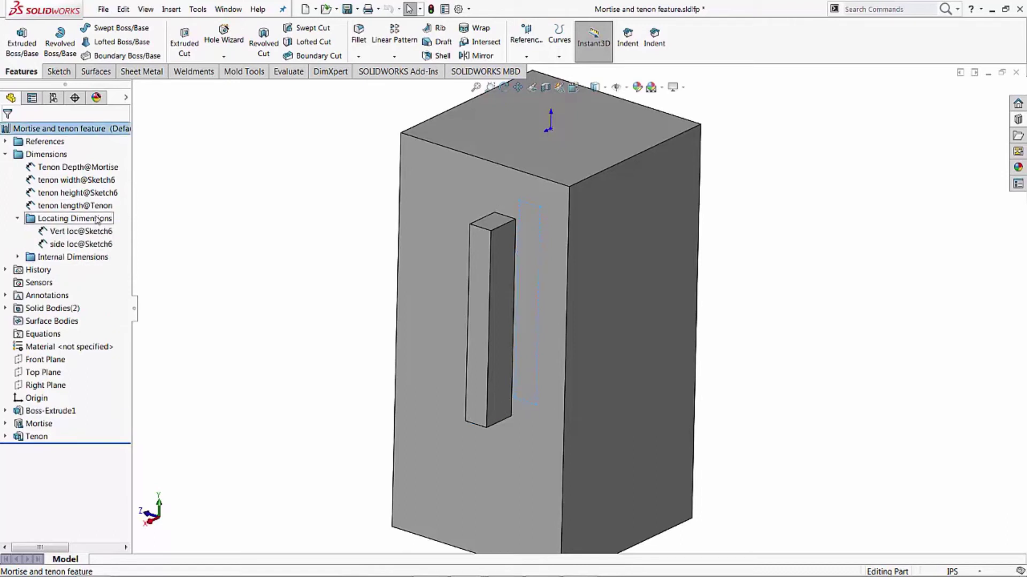
{"action": "left_click", "coordinate": [73, 234]}
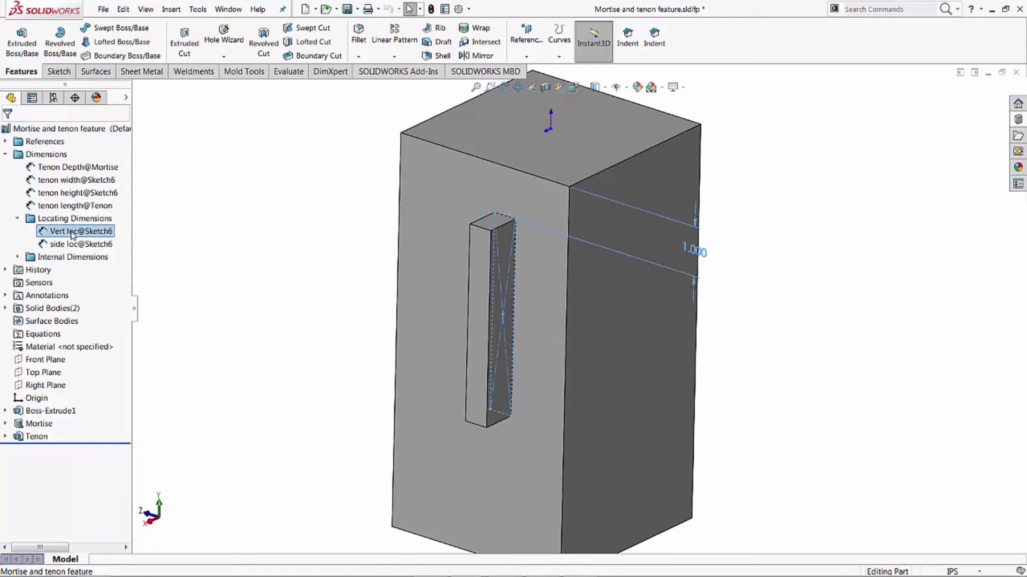
{"action": "left_click", "coordinate": [73, 246]}
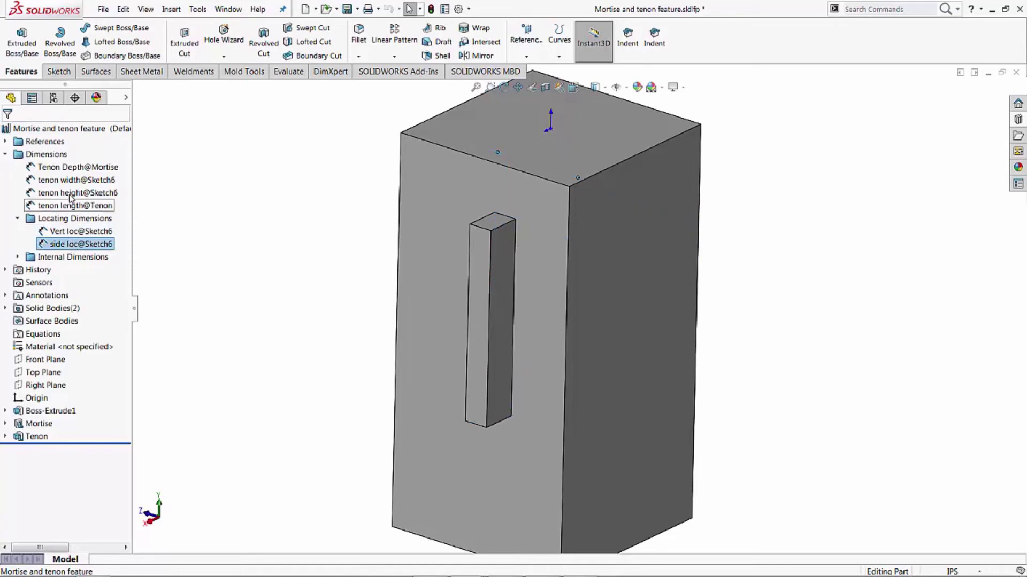
{"action": "left_click", "coordinate": [18, 218]}
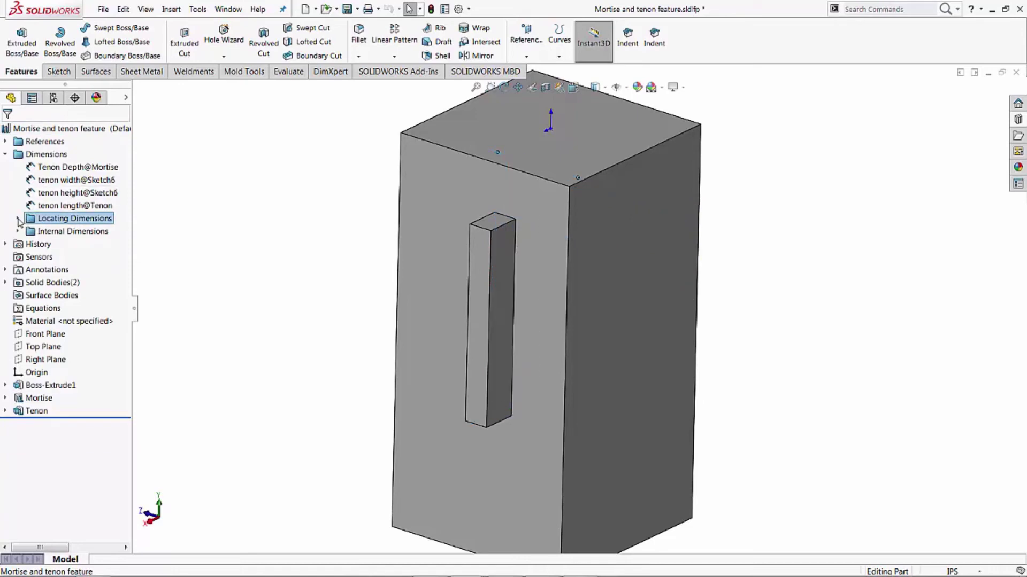
{"action": "left_click", "coordinate": [70, 168]}
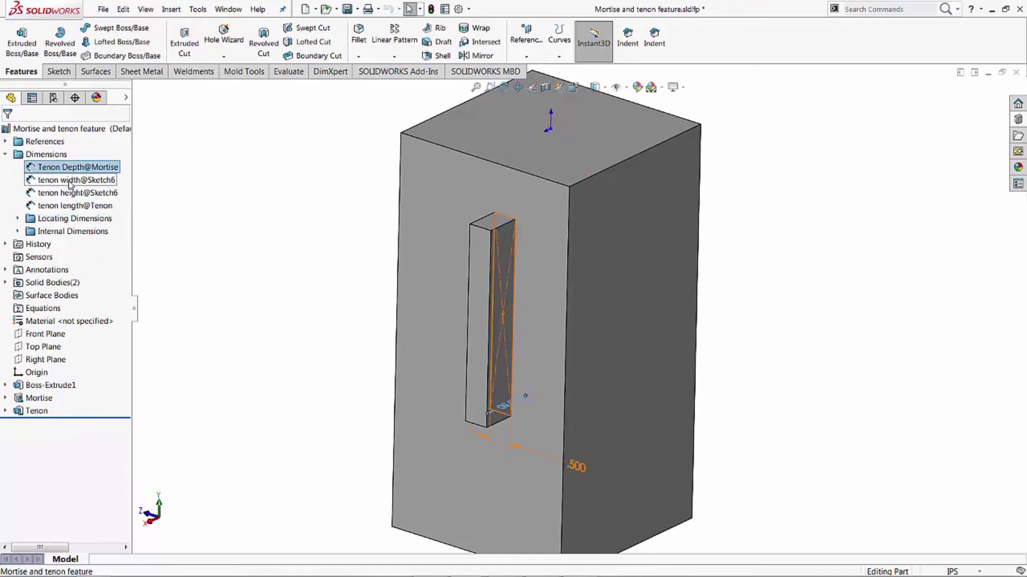
{"action": "left_click", "coordinate": [70, 180]}
{"action": "left_click", "coordinate": [68, 194]}
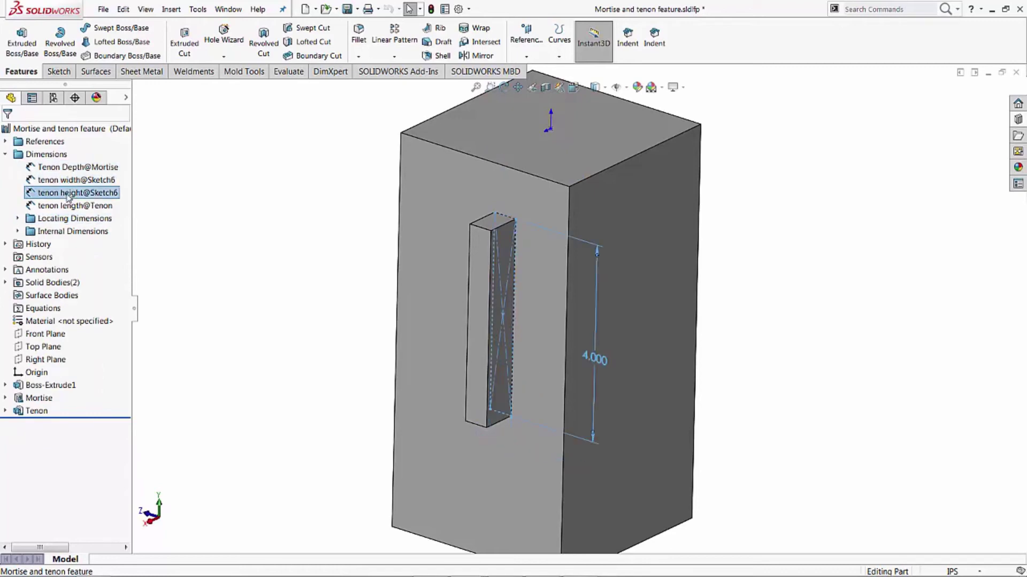
{"action": "left_click", "coordinate": [68, 207]}
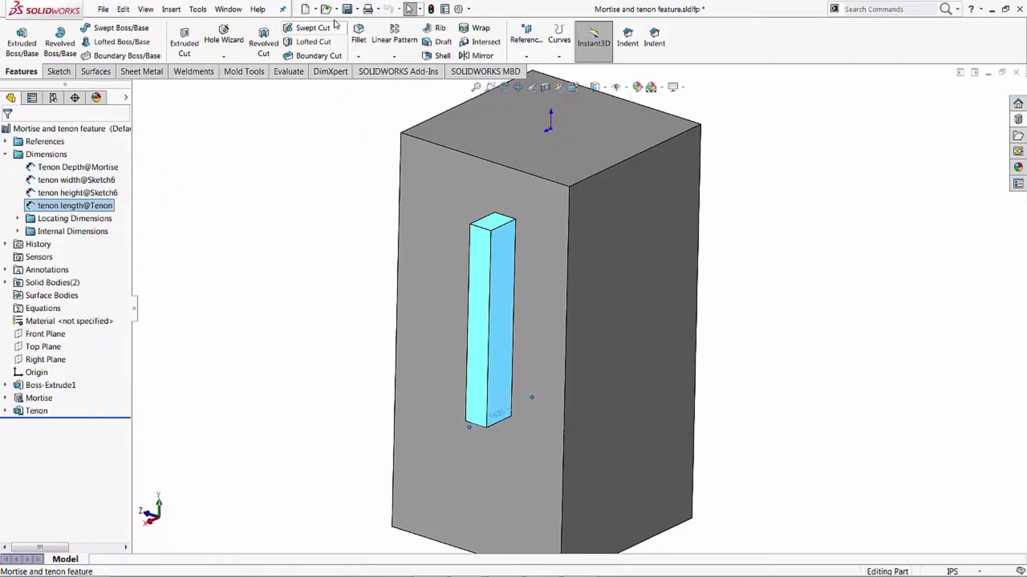
{"action": "left_click", "coordinate": [348, 10]}
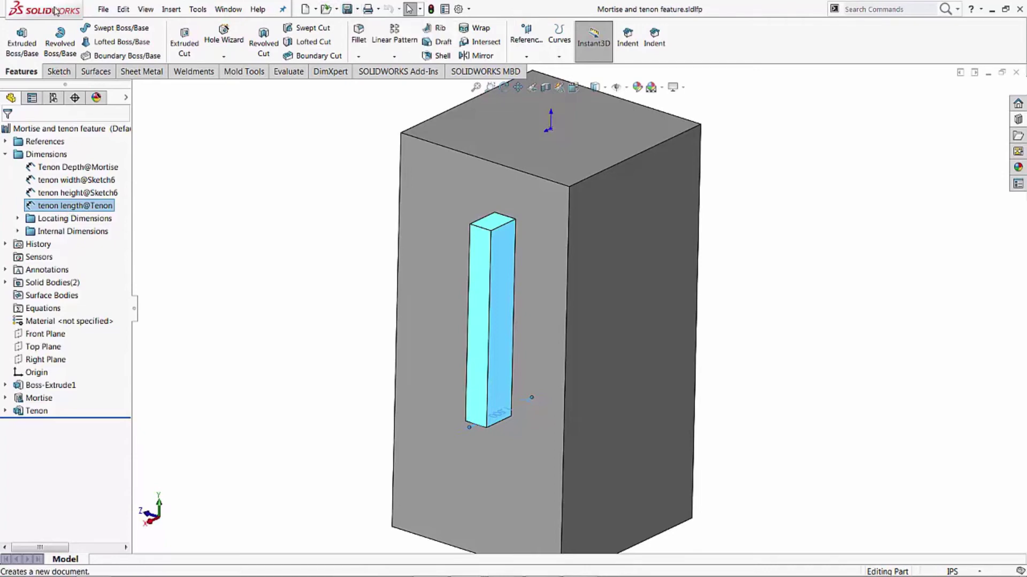
- Close the library feature file, create a new Part_IN inch part, and select its Top Plane
{"action": "left_click", "coordinate": [103, 9]}
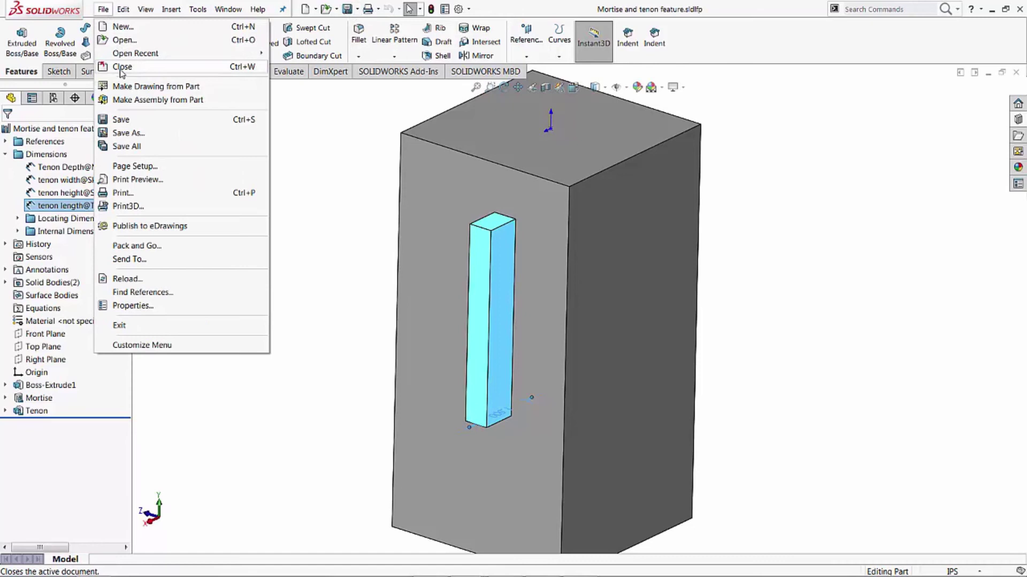
{"action": "left_click", "coordinate": [122, 68]}
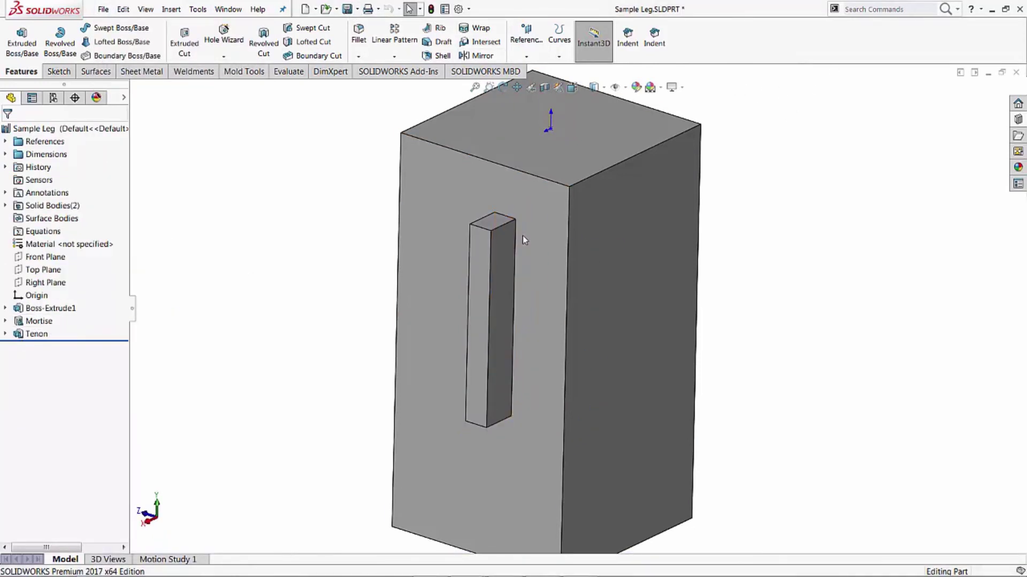
{"action": "left_click", "coordinate": [110, 10]}
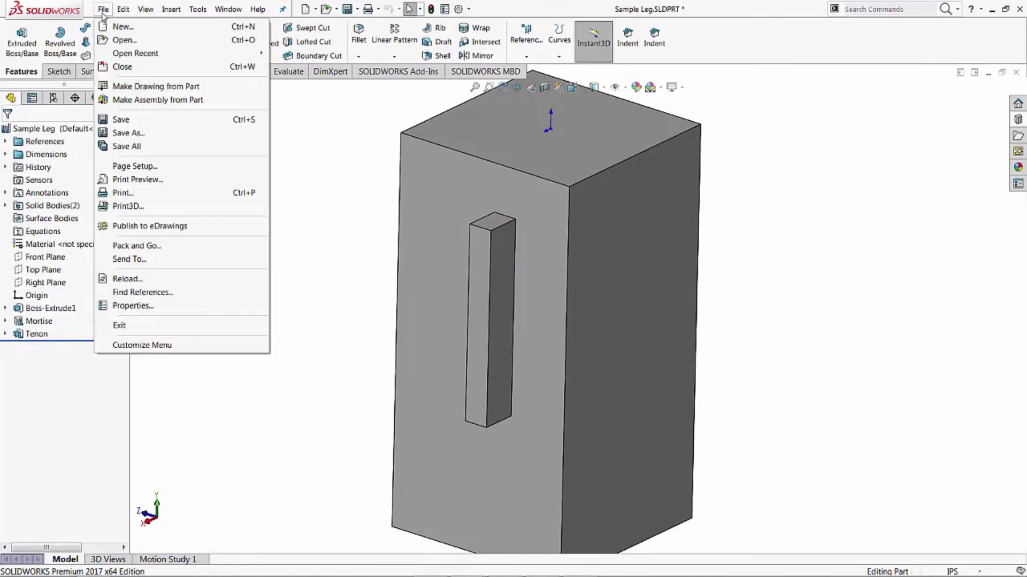
{"action": "left_click", "coordinate": [120, 9]}
{"action": "left_click", "coordinate": [115, 11]}
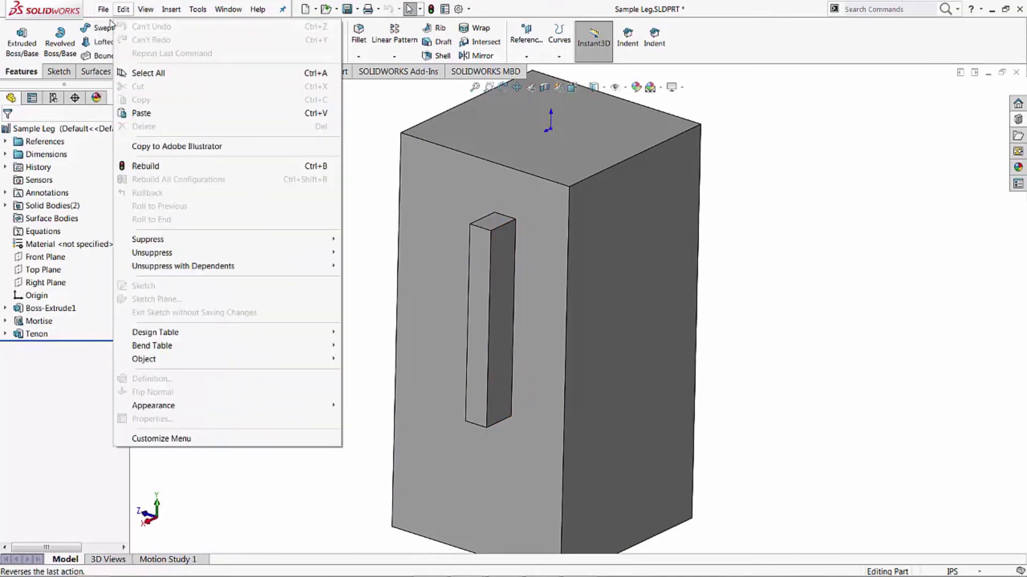
{"action": "left_click", "coordinate": [108, 26]}
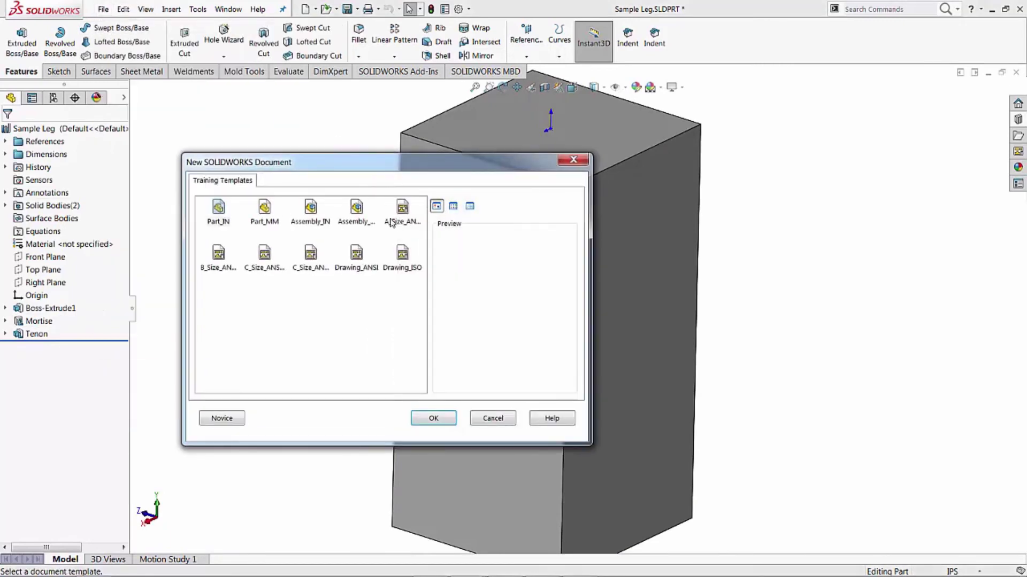
{"action": "left_click", "coordinate": [311, 209]}
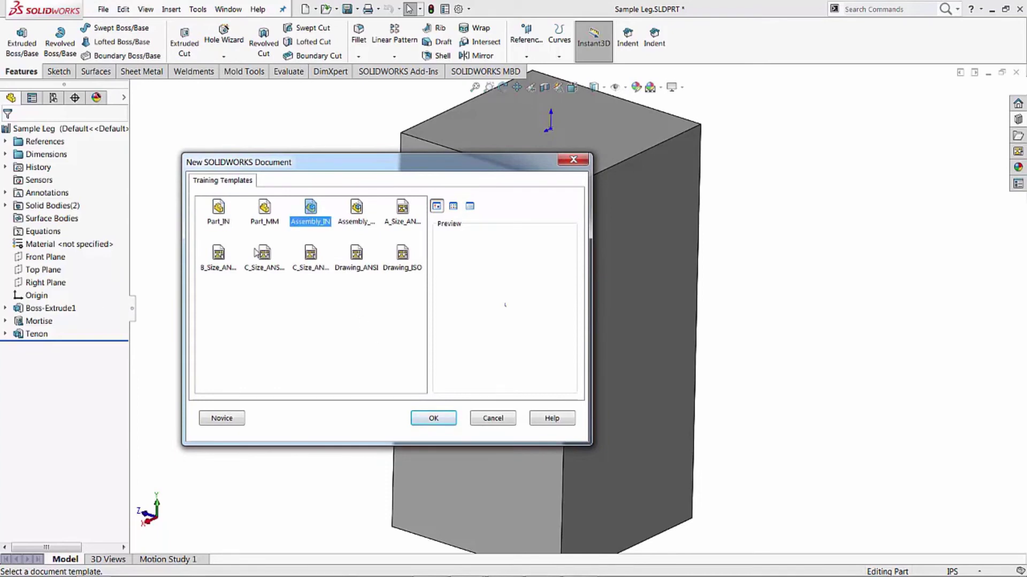
{"action": "left_click", "coordinate": [217, 212]}
{"action": "left_click", "coordinate": [430, 420]}
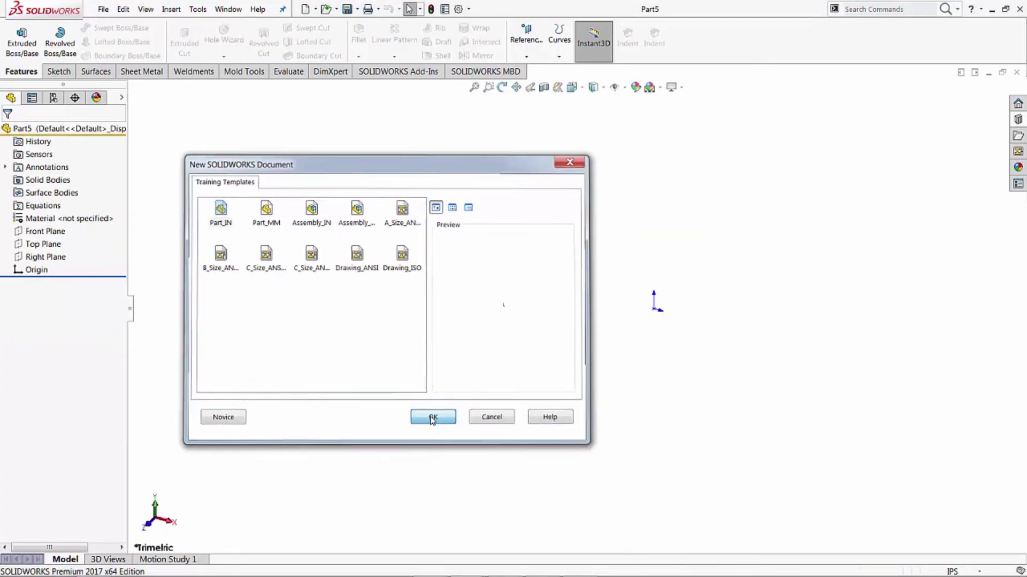
{"action": "left_click", "coordinate": [44, 243]}
- Start a sketch on the Top Plane and draw a center rectangle at the origin
{"action": "left_click", "coordinate": [51, 227]}
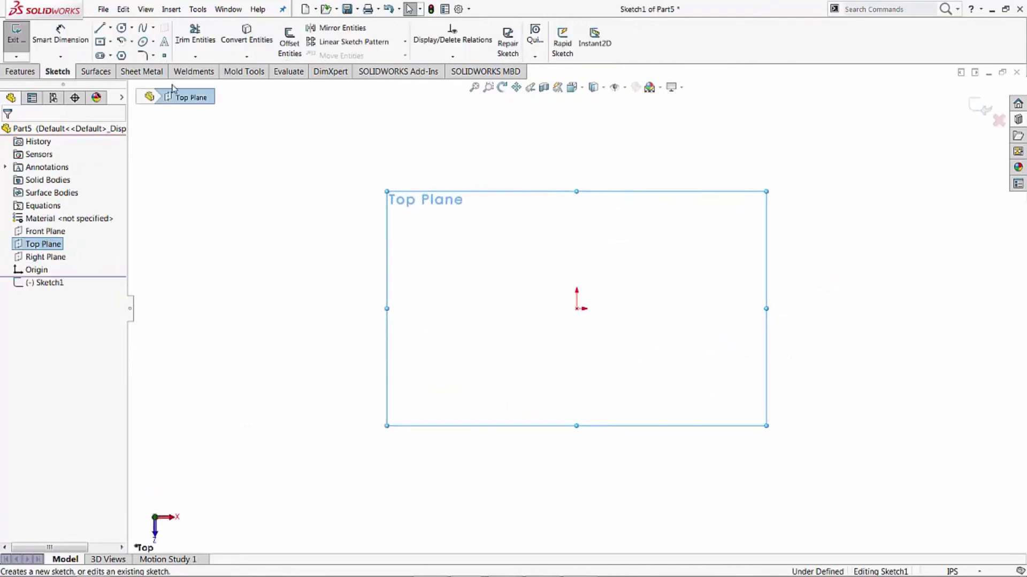
{"action": "left_click", "coordinate": [100, 41]}
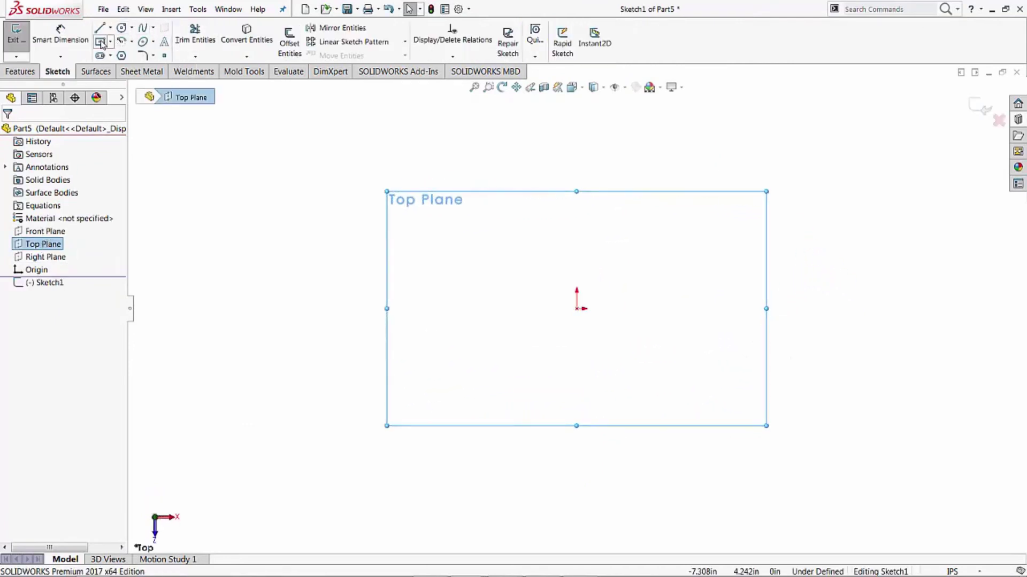
{"action": "left_click", "coordinate": [576, 308]}
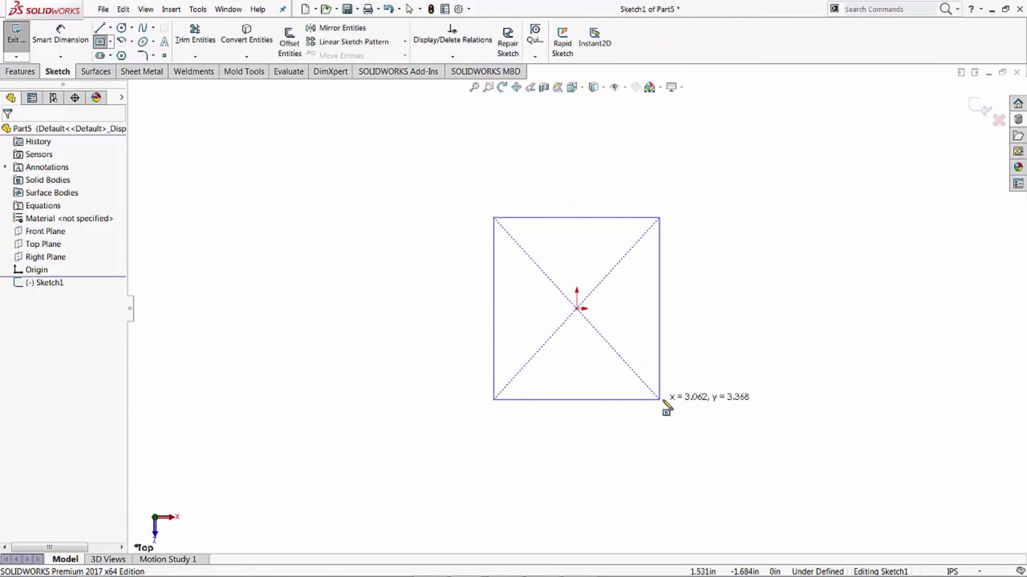
{"action": "left_click", "coordinate": [697, 384]}
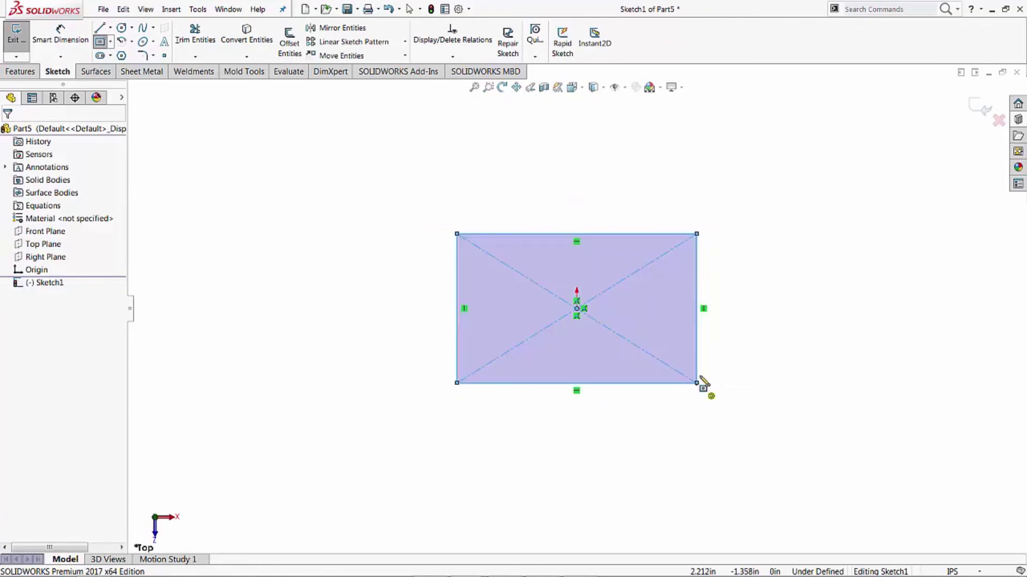
- Dimension the rectangle 5 in wide and 3 in high so it is fully defined
{"action": "left_click", "coordinate": [61, 33]}
{"action": "left_click", "coordinate": [457, 280]}
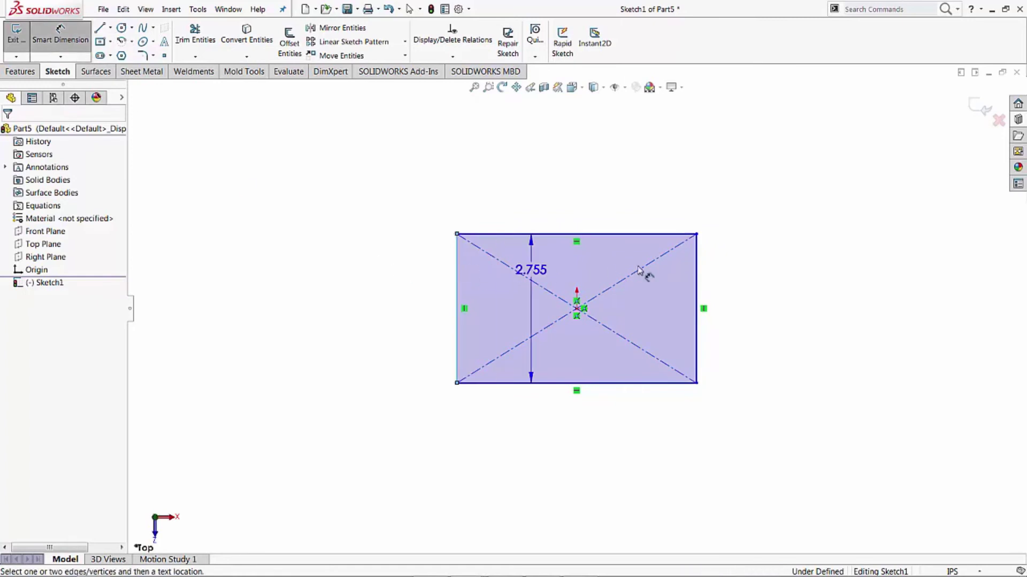
{"action": "left_click", "coordinate": [697, 273]}
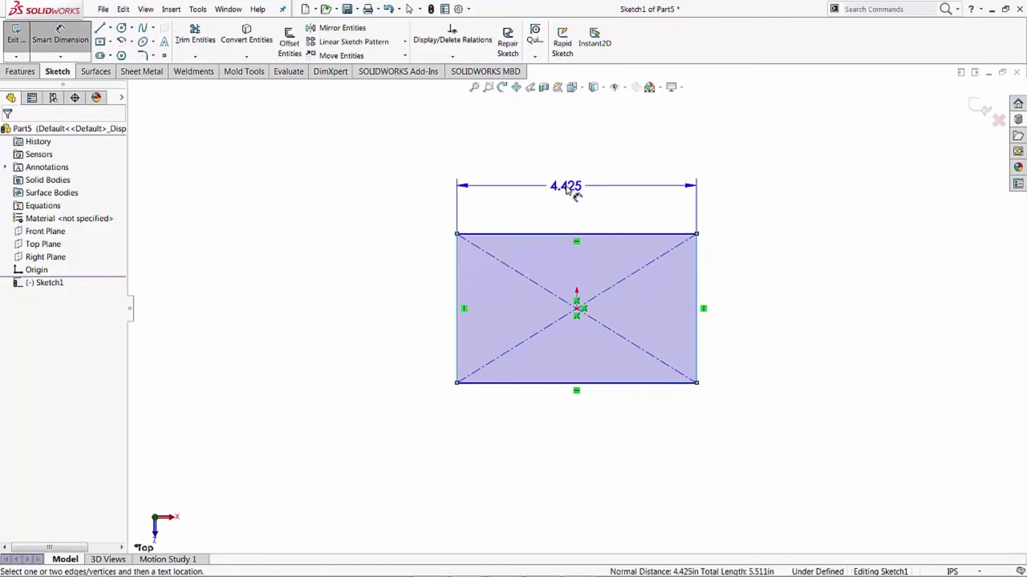
{"action": "left_click", "coordinate": [567, 191]}
{"action": "type", "text": "5"}
{"action": "key", "text": "Return"}
{"action": "left_click", "coordinate": [636, 235]}
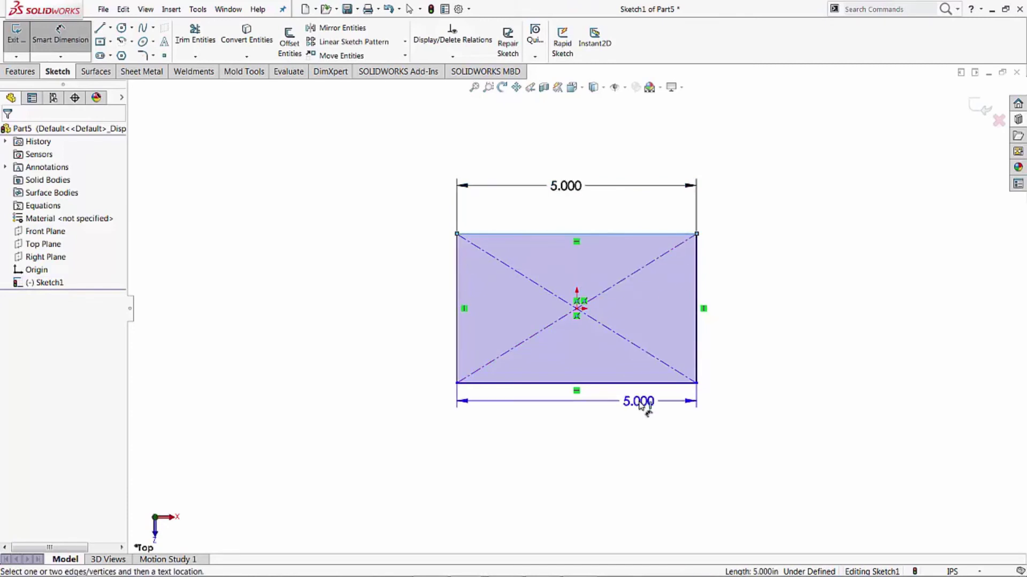
{"action": "left_click", "coordinate": [639, 383]}
{"action": "left_click", "coordinate": [775, 335]}
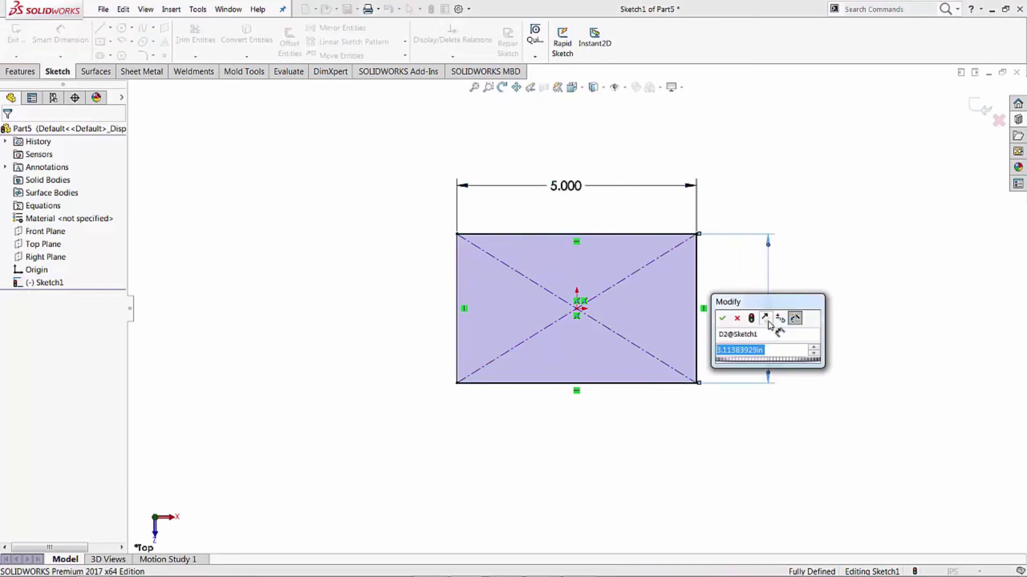
{"action": "type", "text": "3"}
{"action": "key", "text": "Return"}
{"action": "mouse_move", "coordinate": [687, 458]}
{"action": "middle_mouse_down"}
{"action": "mouse_move", "coordinate": [696, 328]}
{"action": "mouse_move", "coordinate": [650, 281]}
{"action": "middle_mouse_up"}
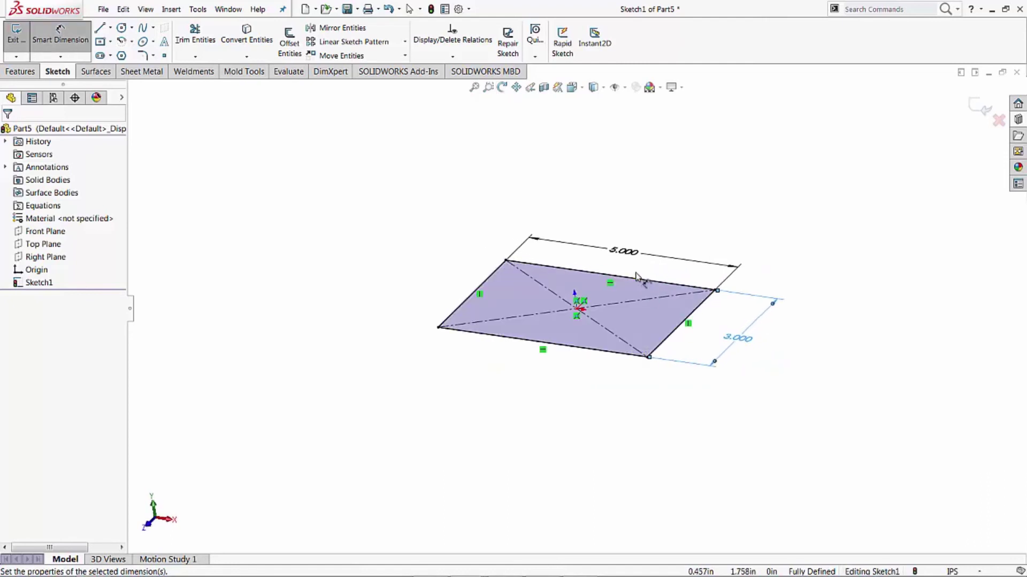
- Extrude the rectangle 10 in with reversed direction, downward, creating Boss-Extrude1
{"action": "left_click", "coordinate": [20, 72]}
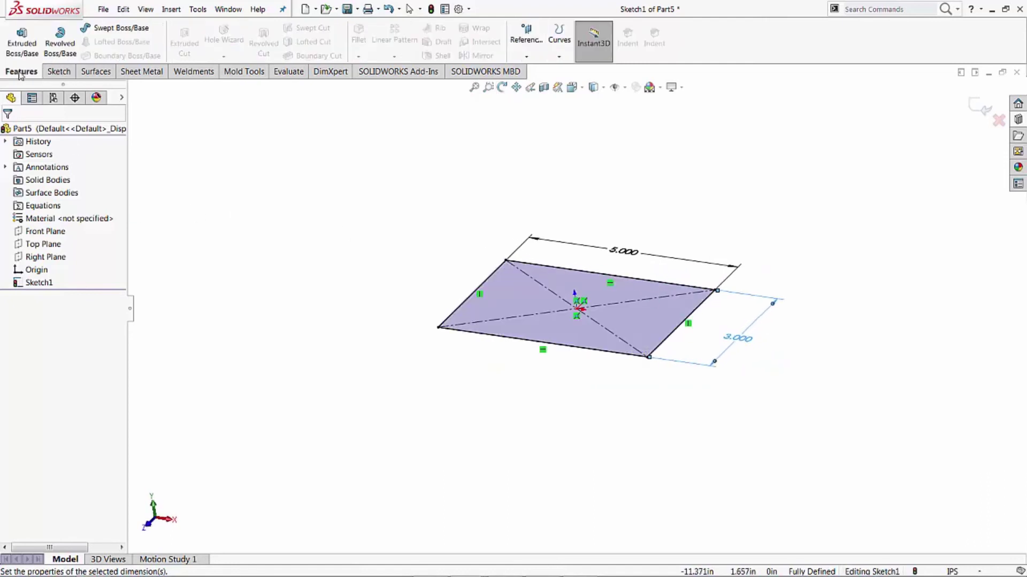
{"action": "left_click", "coordinate": [21, 41]}
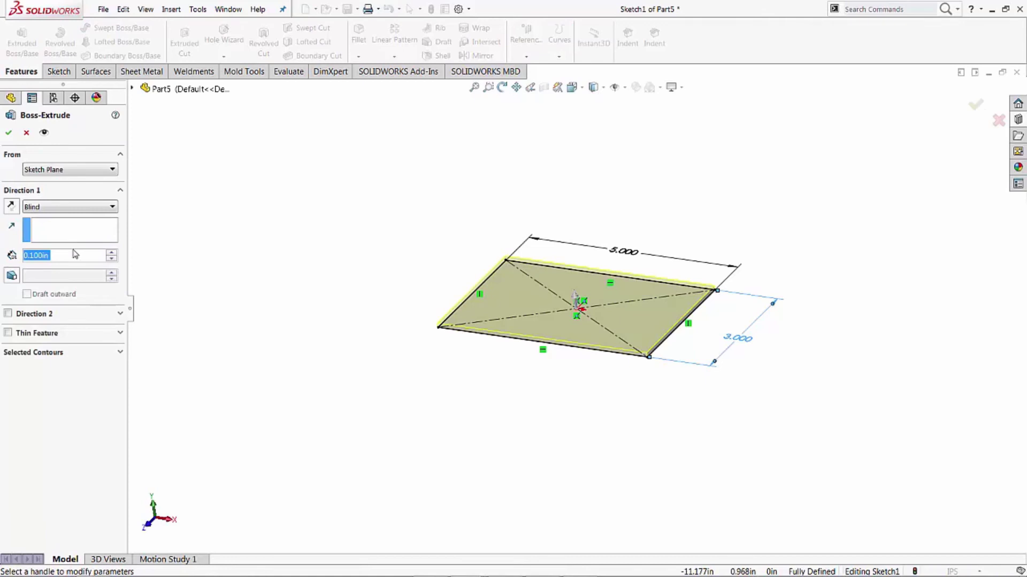
{"action": "type", "text": "10"}
{"action": "key", "text": "Return"}
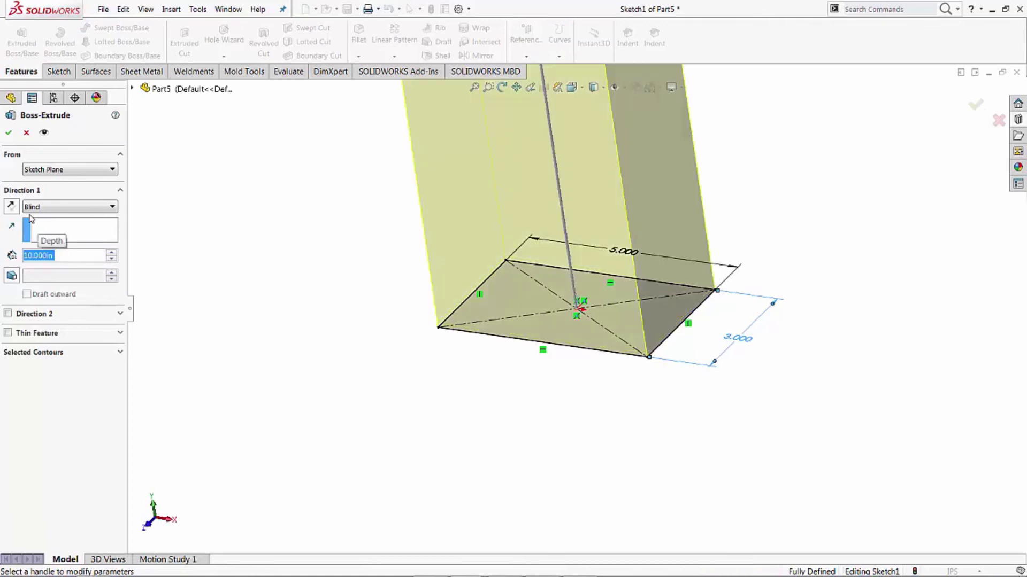
{"action": "left_click", "coordinate": [12, 206]}
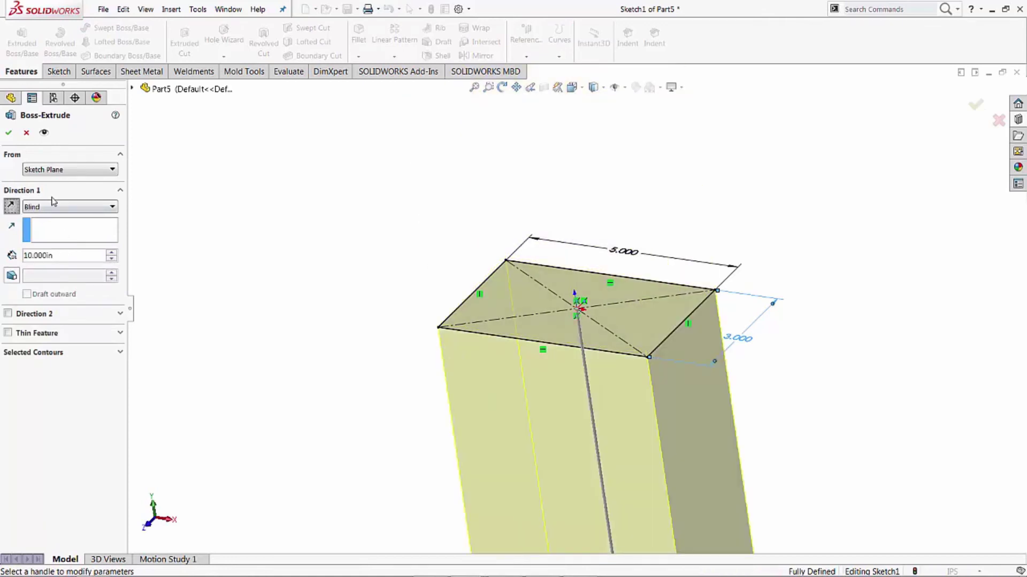
{"action": "left_click", "coordinate": [11, 130]}
{"action": "middle_click_drag", "start_coordinate": [280, 273], "coordinate": [265, 247]}
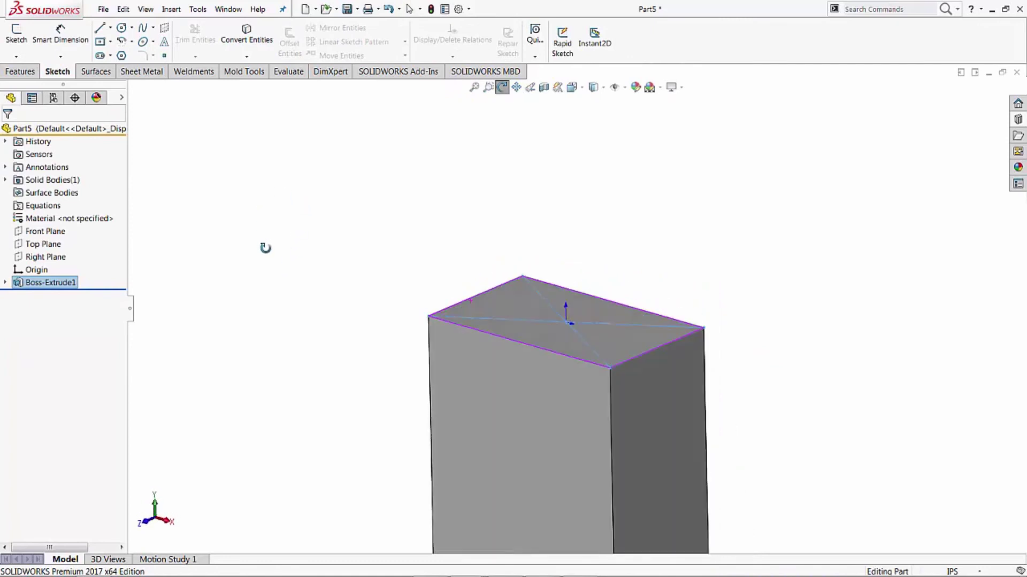
{"action": "key", "text": "Escape"}
{"action": "middle_click_drag", "start_coordinate": [316, 305], "coordinate": [545, 417]}
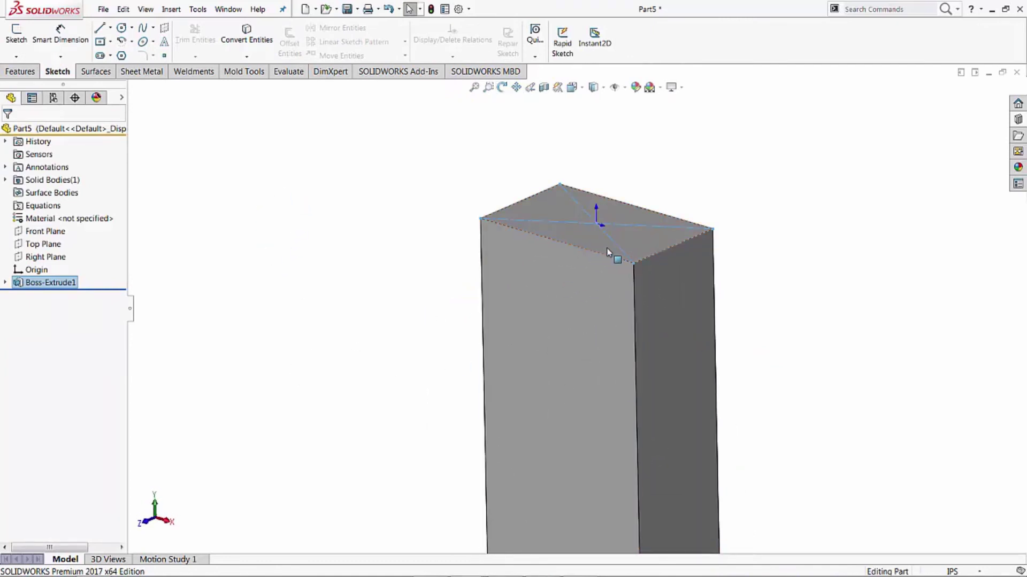
- Drag the Mortise and tenon feature from the Design Library onto the block's front face
{"action": "left_click", "coordinate": [1019, 121]}
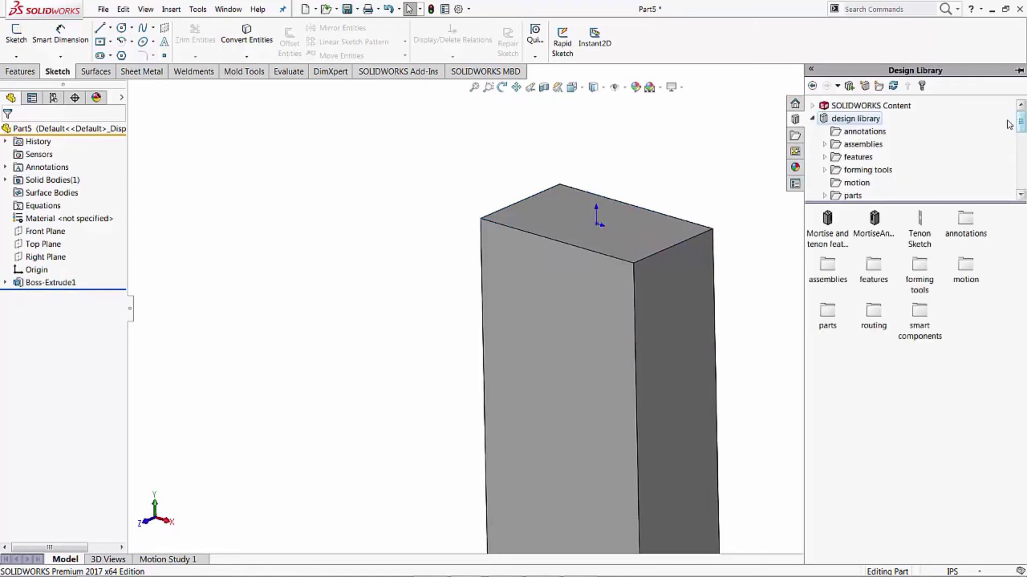
{"action": "left_click", "coordinate": [829, 223]}
{"action": "left_click_drag", "start_coordinate": [829, 224], "coordinate": [563, 337]}
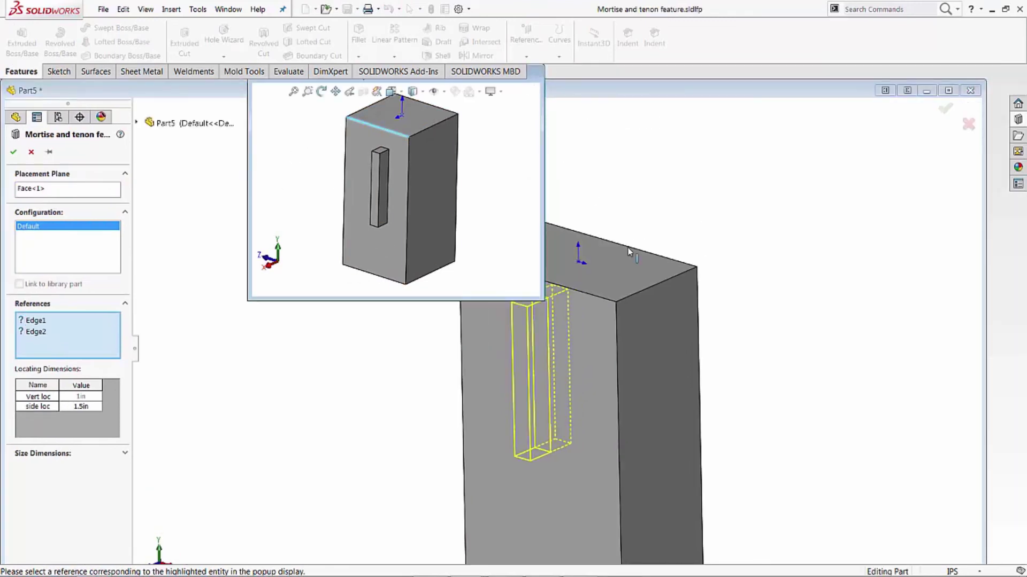
{"action": "scroll", "coordinate": [527, 348], "scroll_direction": "up", "scroll_amount": 5}
{"action": "scroll", "coordinate": [458, 328], "scroll_direction": "down", "scroll_amount": 3}
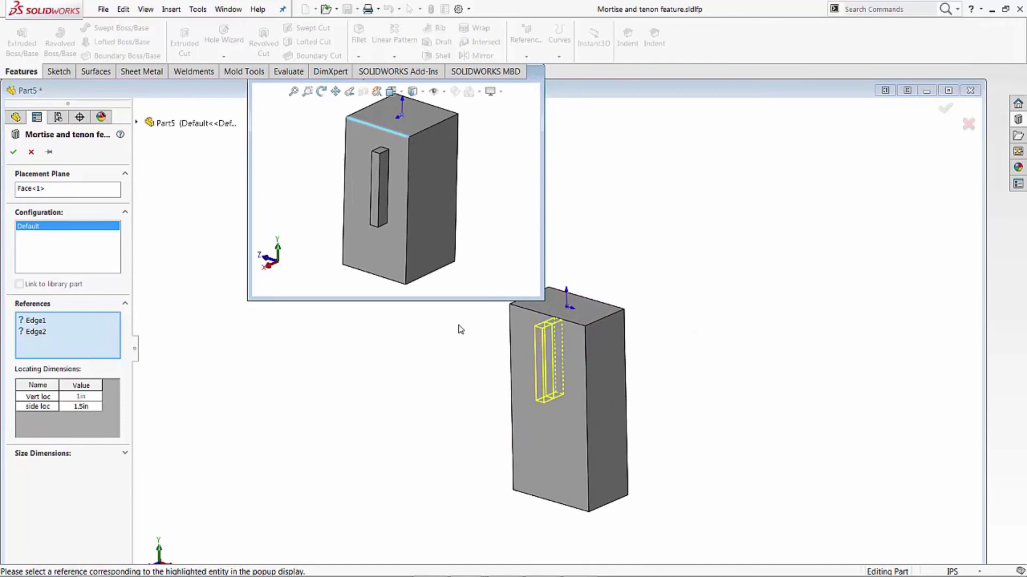
{"action": "scroll", "coordinate": [458, 327], "scroll_direction": "up", "scroll_amount": 3}
{"action": "scroll", "coordinate": [410, 357], "scroll_direction": "down", "scroll_amount": 2}
- Assign the block's top edge as Edge1 and its vertical edge as Edge2
{"action": "left_click", "coordinate": [37, 321]}
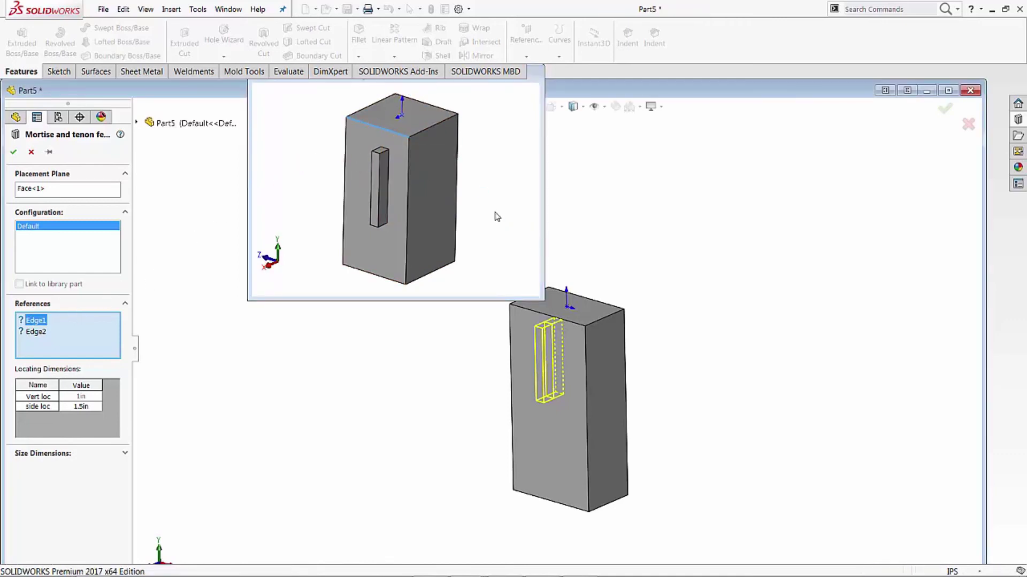
{"action": "left_click", "coordinate": [572, 324]}
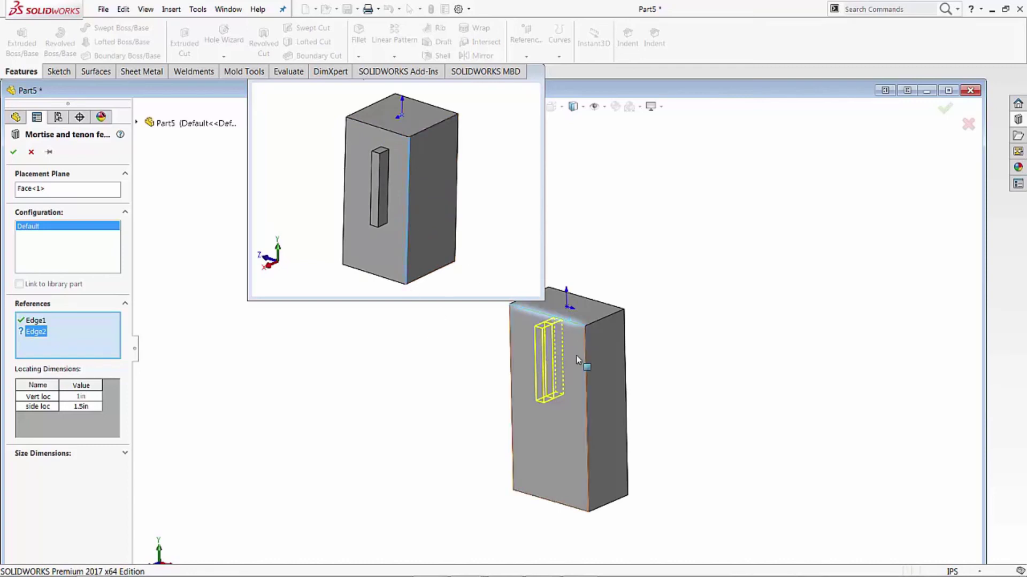
{"action": "left_click", "coordinate": [587, 385]}
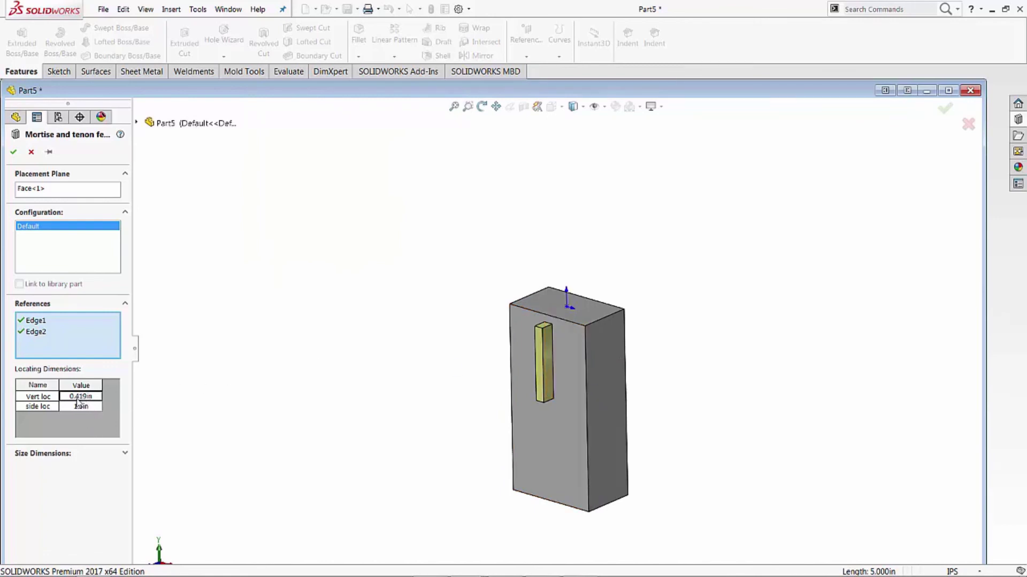
- Set the Vert loc distance to 0.75 in and side loc to 1.5 in
{"action": "left_click", "coordinate": [79, 399]}
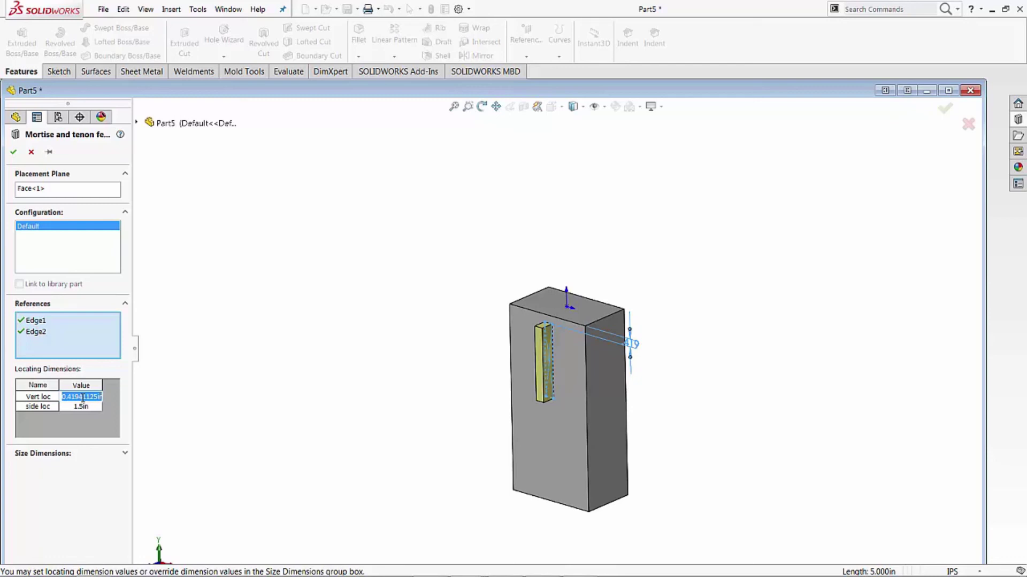
{"action": "key", "text": "BackSpace"}
{"action": "key", "text": "Return"}
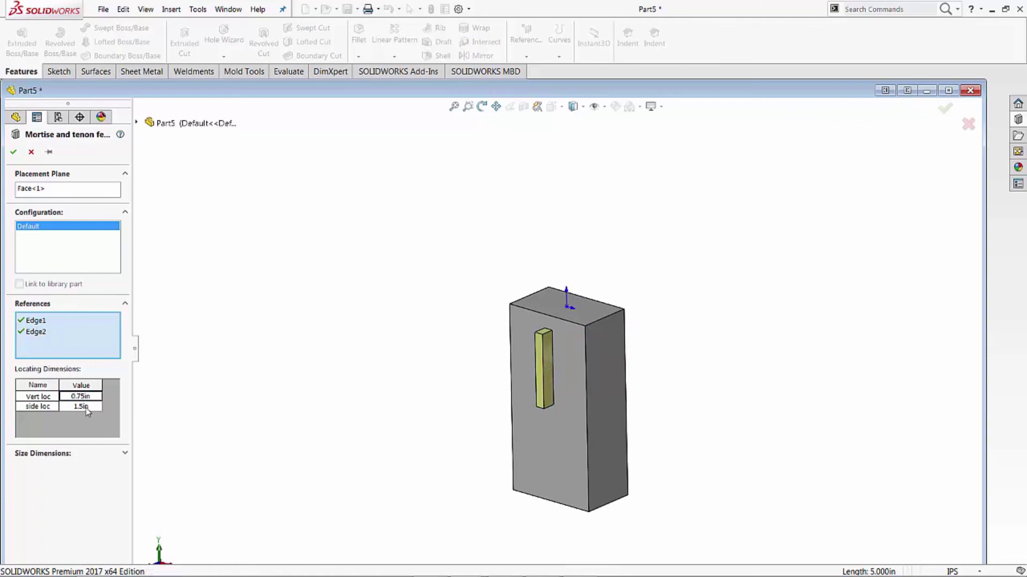
{"action": "left_click", "coordinate": [87, 408]}
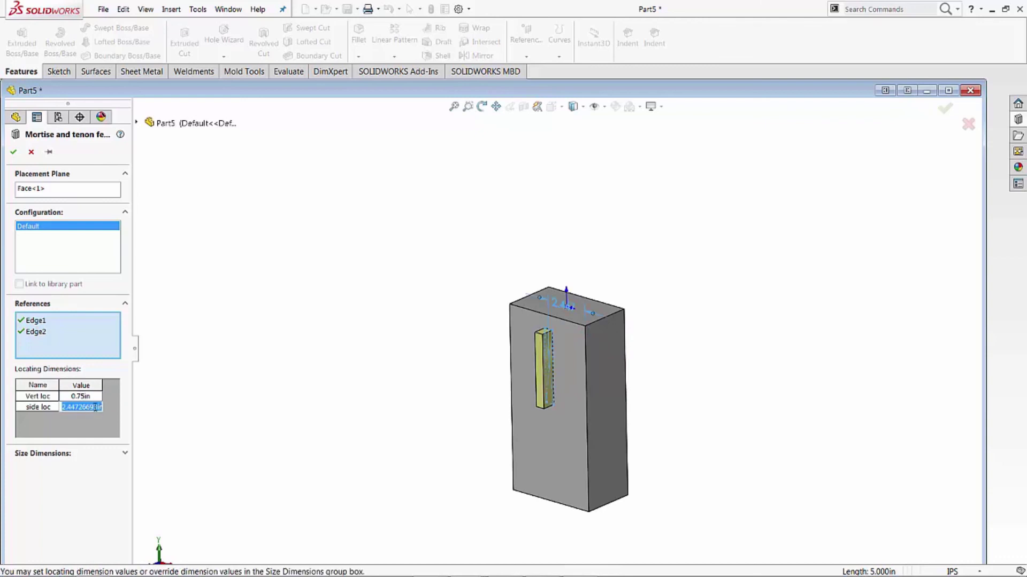
{"action": "key", "text": "BackSpace"}
{"action": "type", "text": "1.5"}
{"action": "key", "text": "Return"}
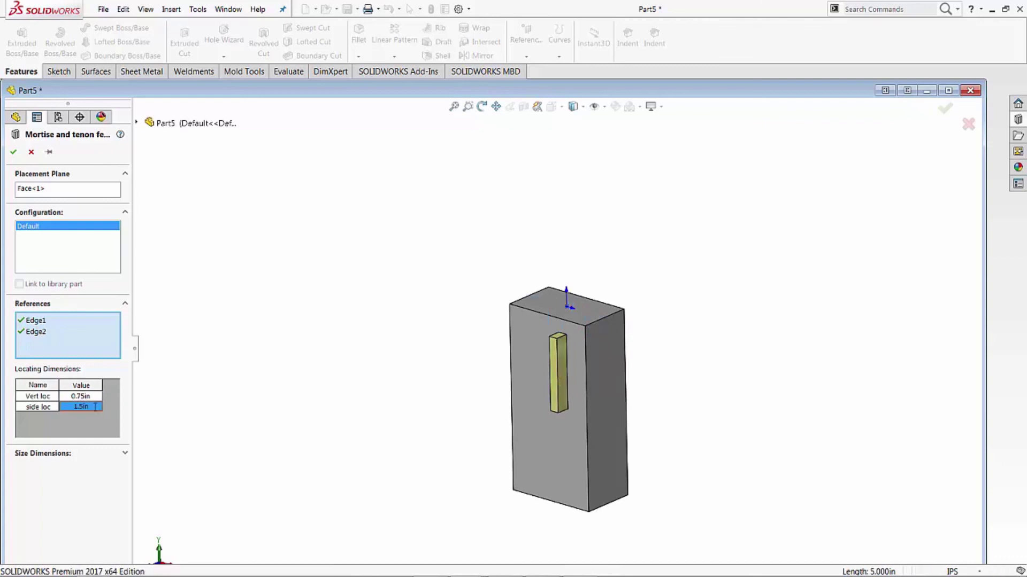
- Override the tenon size dimensions and set its height to 3.5 in, keeping depth, width and length
{"action": "left_click", "coordinate": [125, 455]}
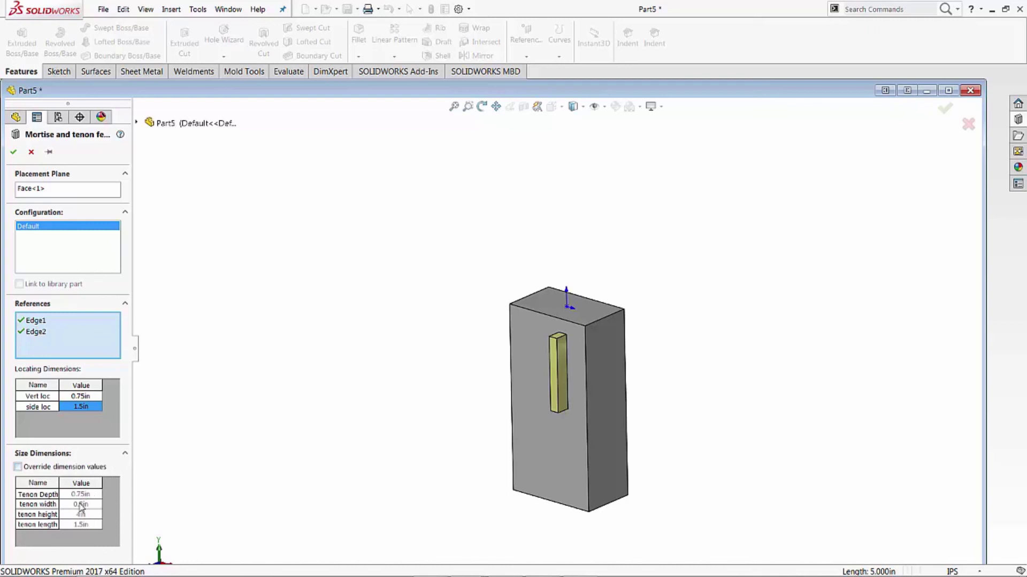
{"action": "left_click", "coordinate": [18, 468]}
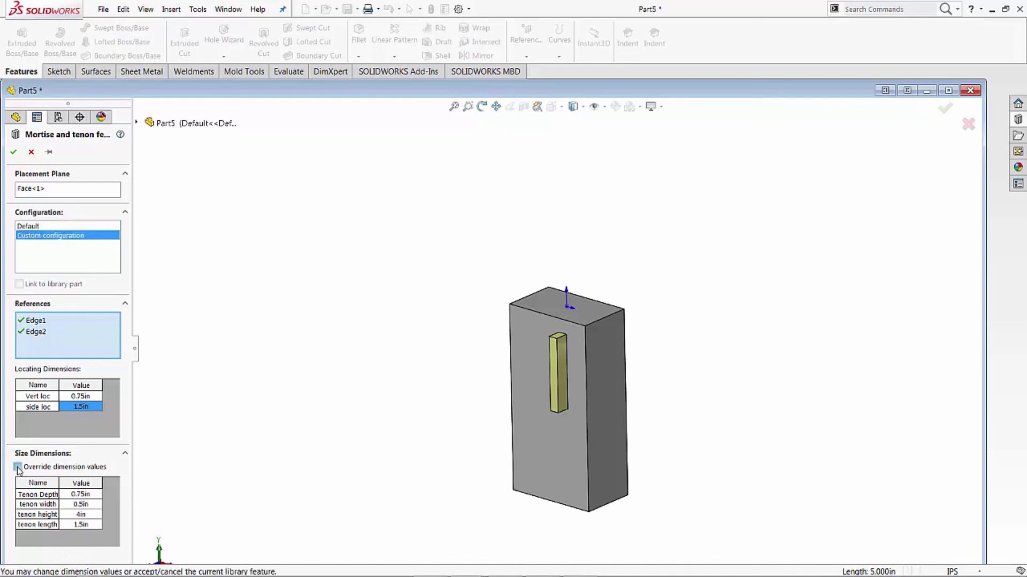
{"action": "left_click", "coordinate": [84, 498]}
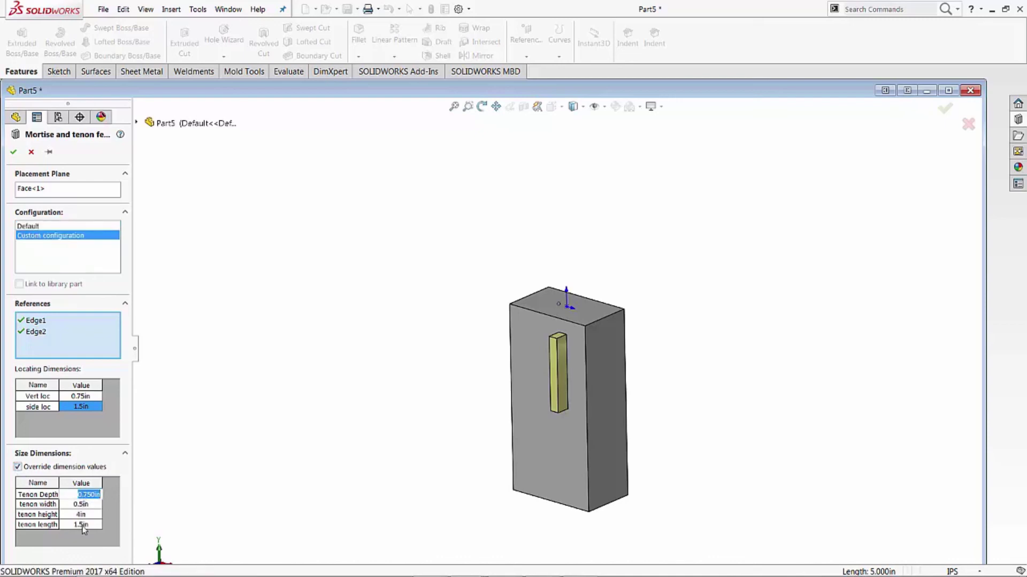
{"action": "left_click", "coordinate": [83, 525]}
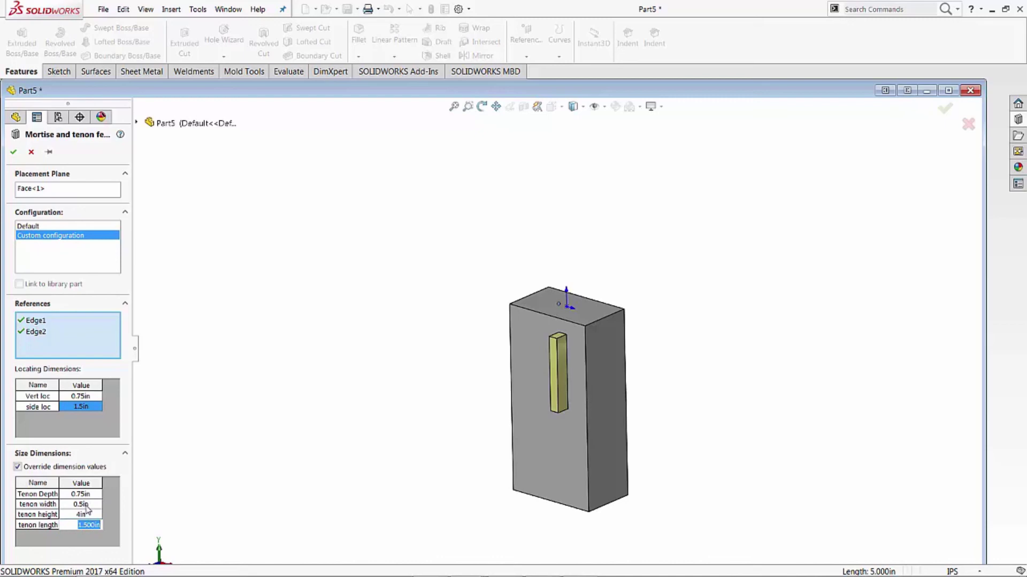
{"action": "left_click", "coordinate": [86, 505]}
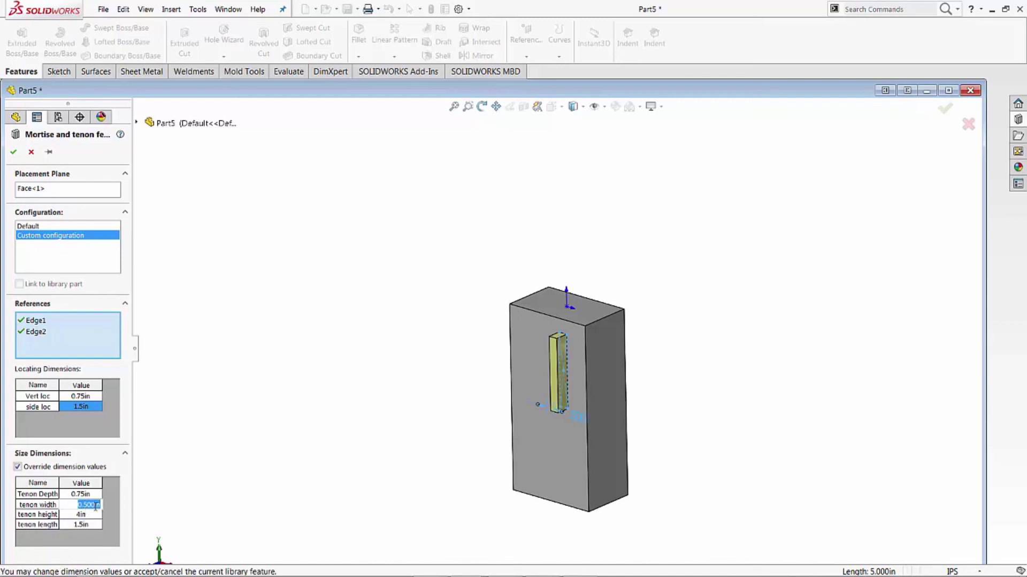
{"action": "left_click", "coordinate": [84, 515]}
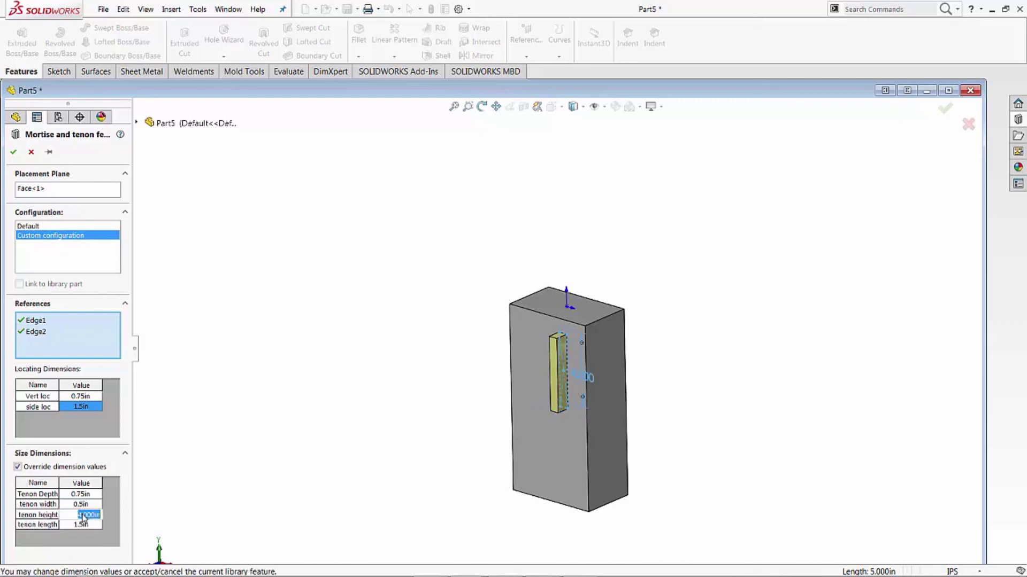
{"action": "type", "text": "3.5"}
{"action": "key", "text": "Return"}
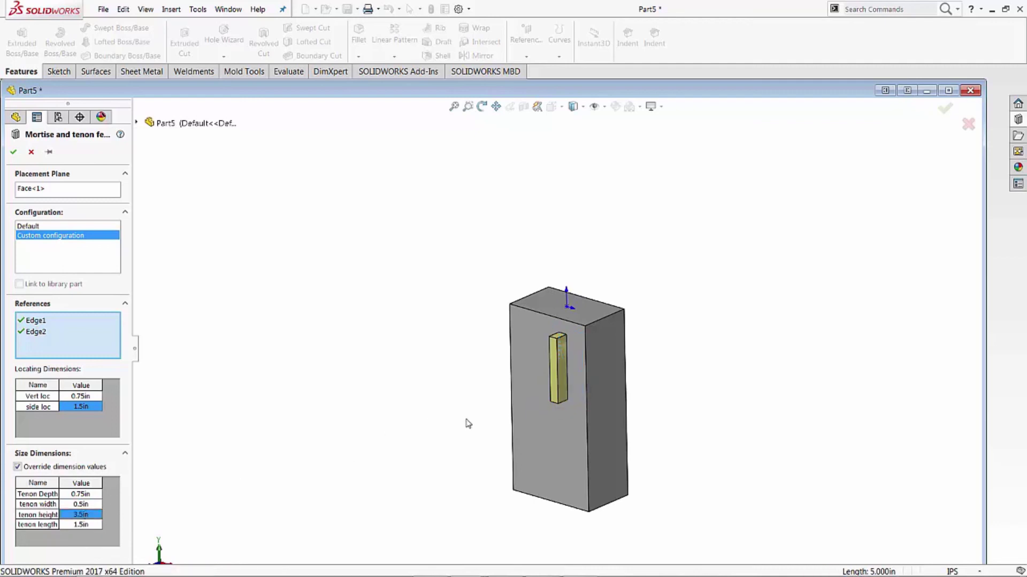
{"action": "left_click", "coordinate": [14, 152]}
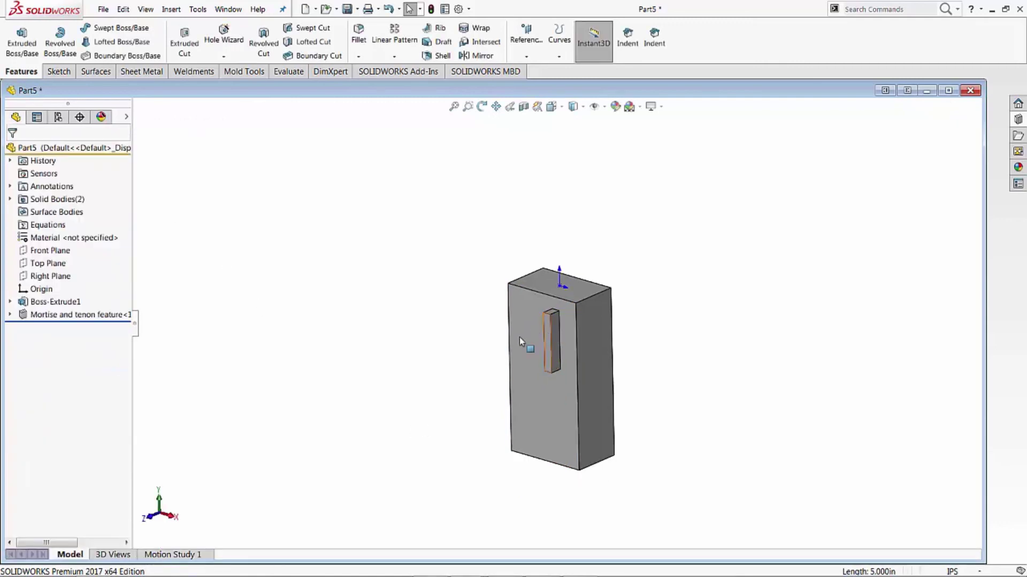
{"action": "left_click", "coordinate": [10, 199]}
{"action": "left_click", "coordinate": [56, 212]}
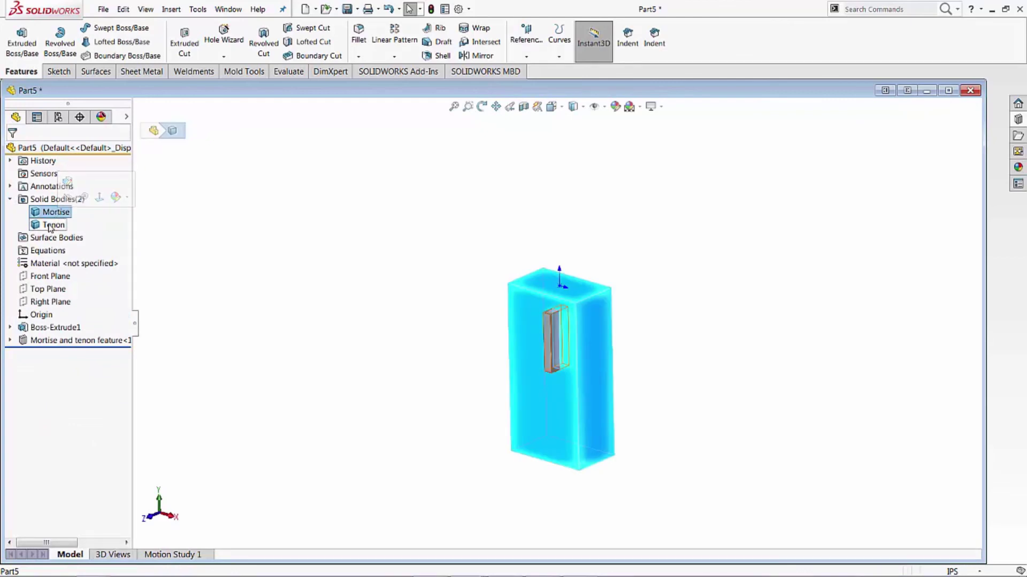
{"action": "left_click", "coordinate": [50, 226]}
{"action": "mouse_move", "coordinate": [463, 374]}
{"action": "middle_mouse_down"}
{"action": "mouse_move", "coordinate": [443, 401]}
{"action": "mouse_move", "coordinate": [481, 427]}
{"action": "mouse_move", "coordinate": [457, 378]}
{"action": "middle_mouse_up"}
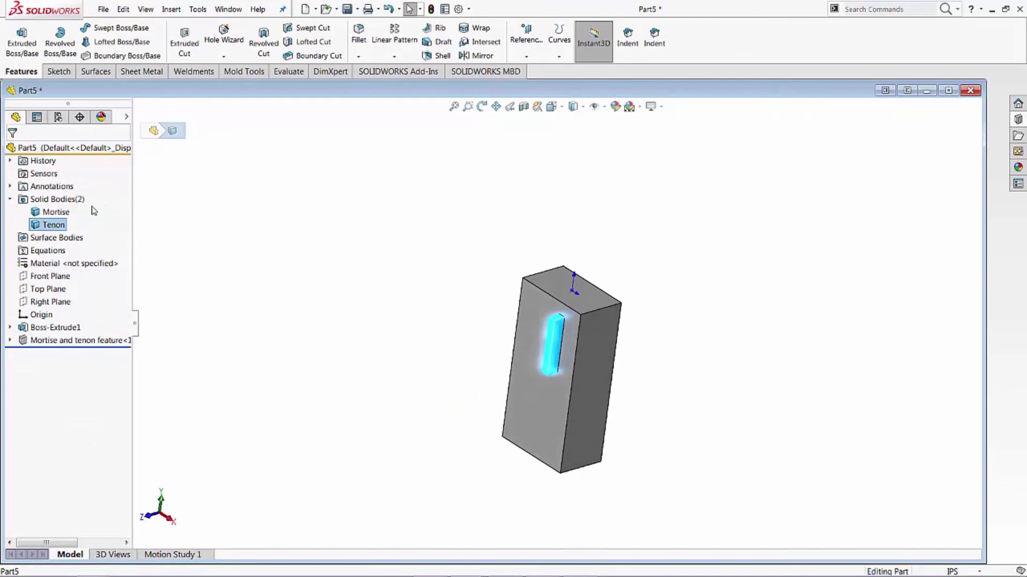
{"action": "double_click", "coordinate": [59, 199]}
{"action": "left_click", "coordinate": [428, 235]}
{"action": "scroll", "coordinate": [724, 339], "scroll_direction": "down", "scroll_amount": 2}
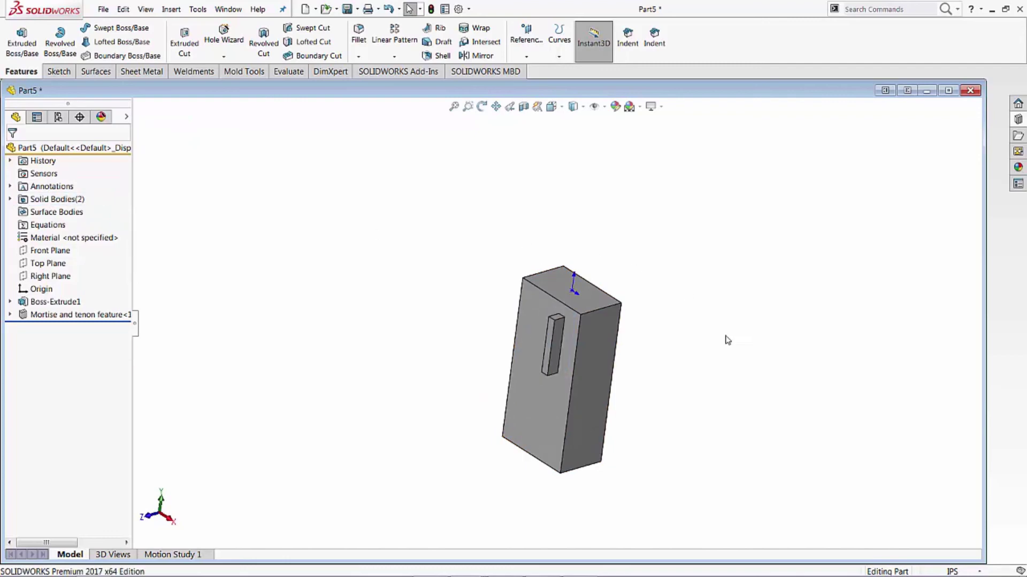
{"action": "scroll", "coordinate": [504, 327], "scroll_direction": "up", "scroll_amount": 3}
{"action": "scroll", "coordinate": [584, 311], "scroll_direction": "down", "scroll_amount": 5}
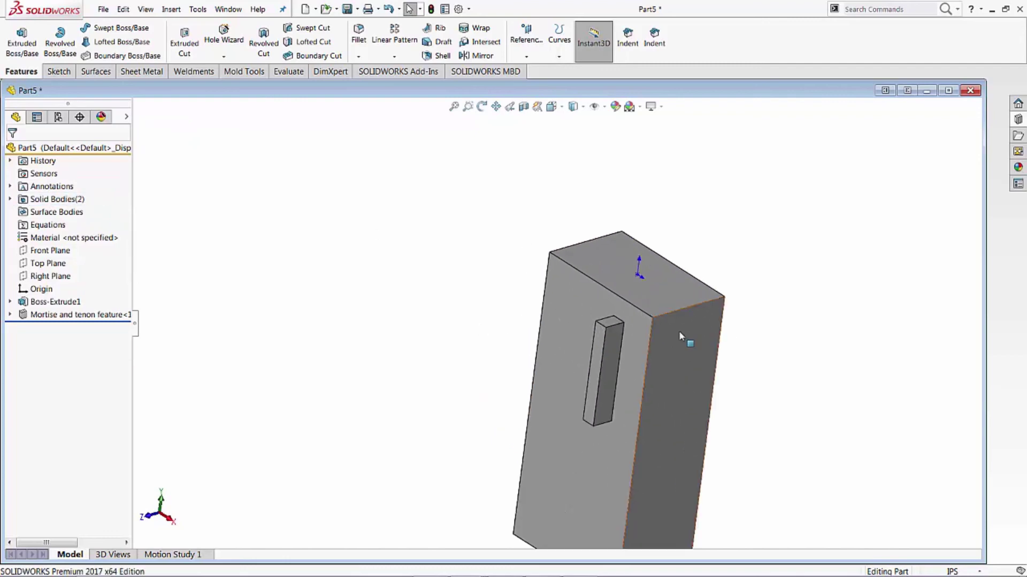